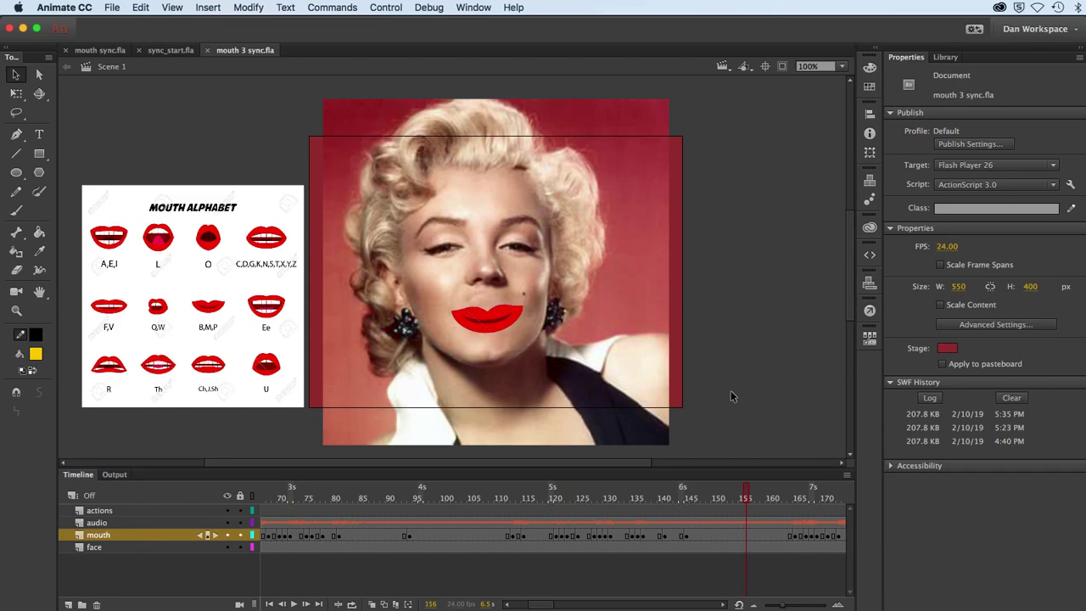
# - Test the lip-sync movie, close the preview, and look over the mouth alphabet chart beside the stage
pyautogui.press('super+Return')
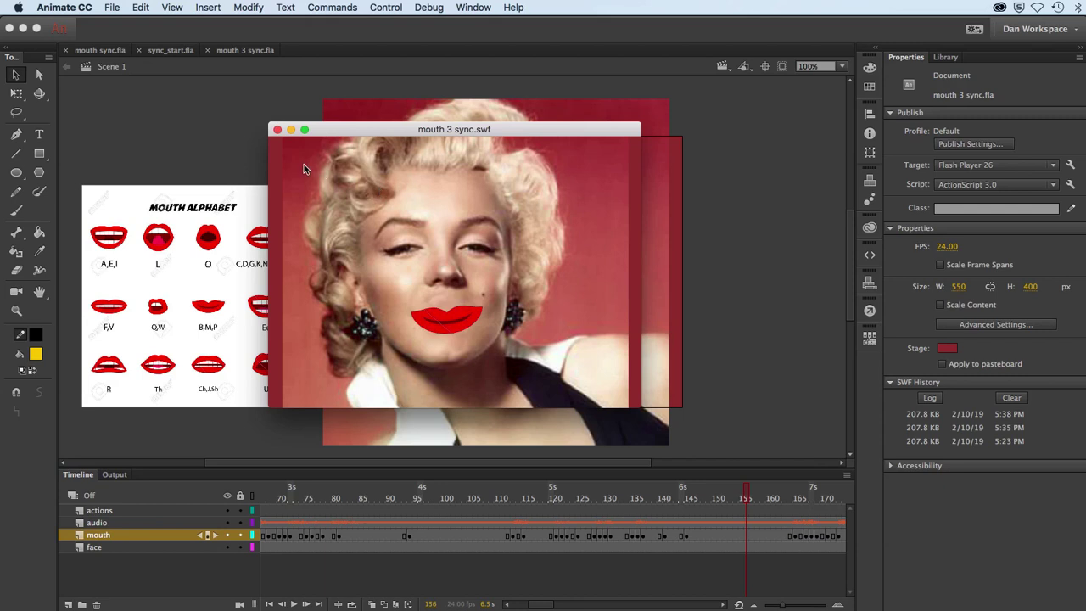
pyautogui.click(278, 129)
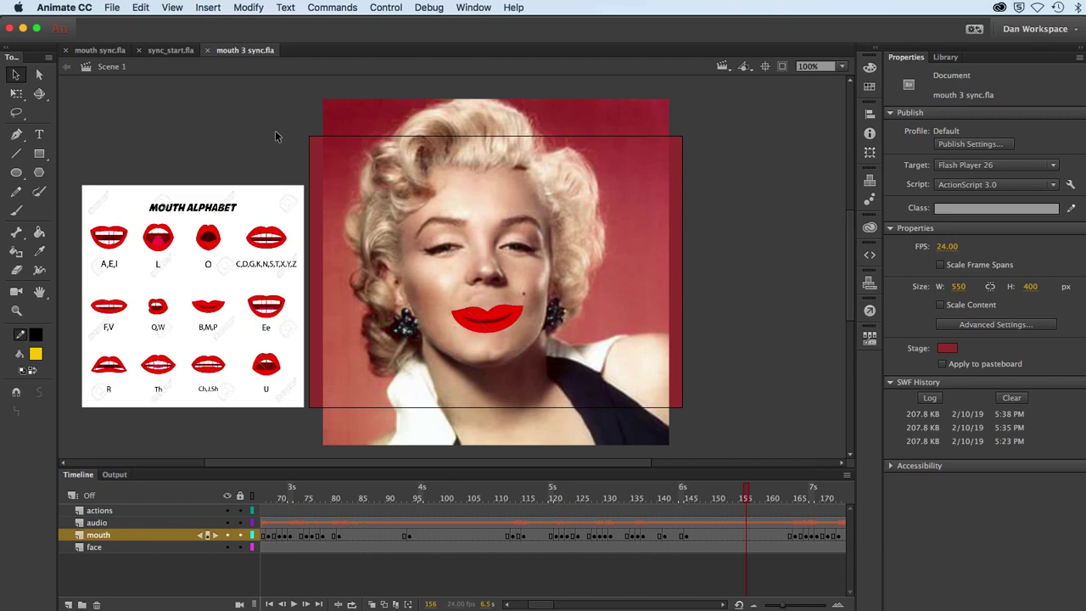
pyautogui.click(223, 292)
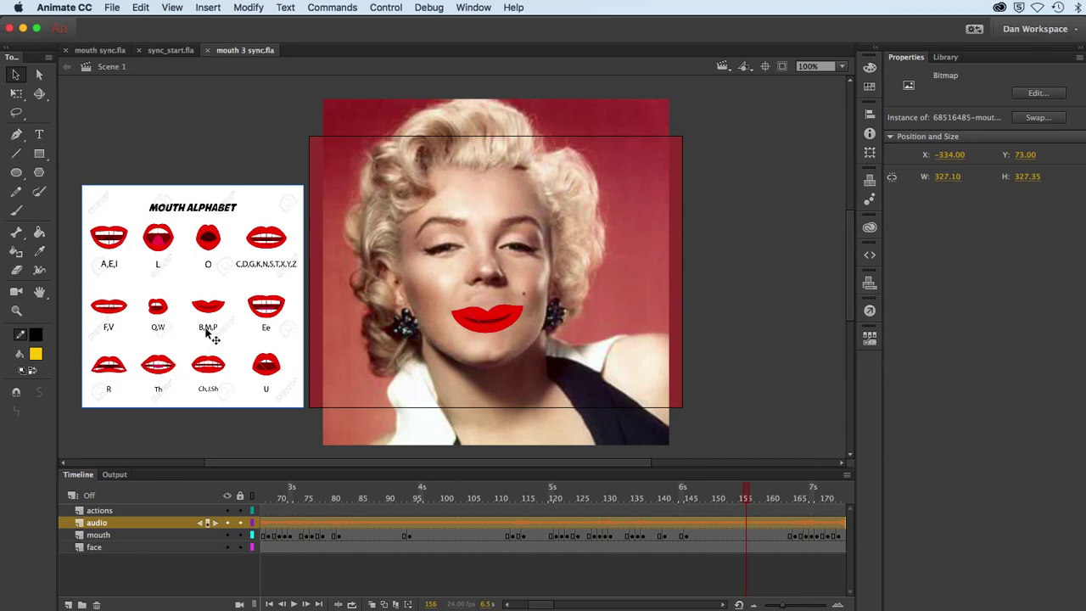
pyautogui.click(240, 143)
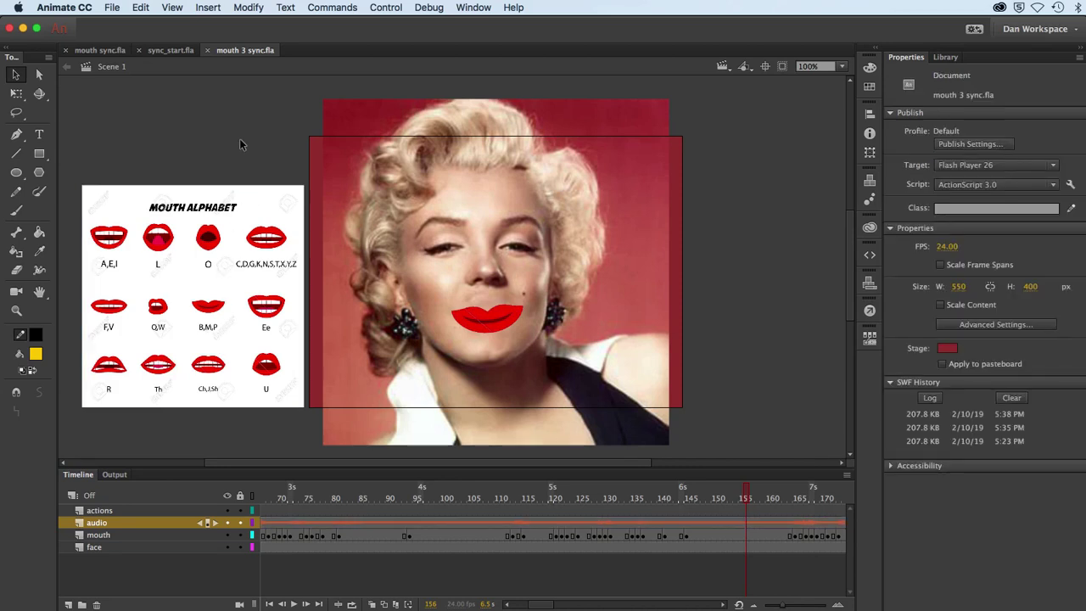
# - Switch to Finder and look at the source files in the mouth folder, including ferris.mp3 and marilyn-monroe.png
pyautogui.press('super+Tab')
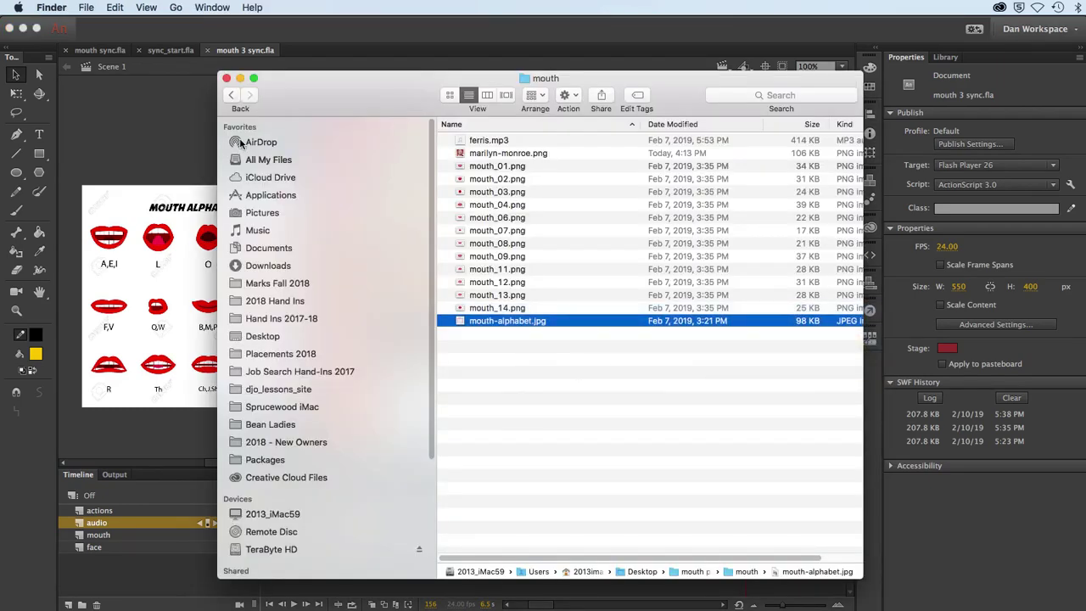
pyautogui.click(480, 144)
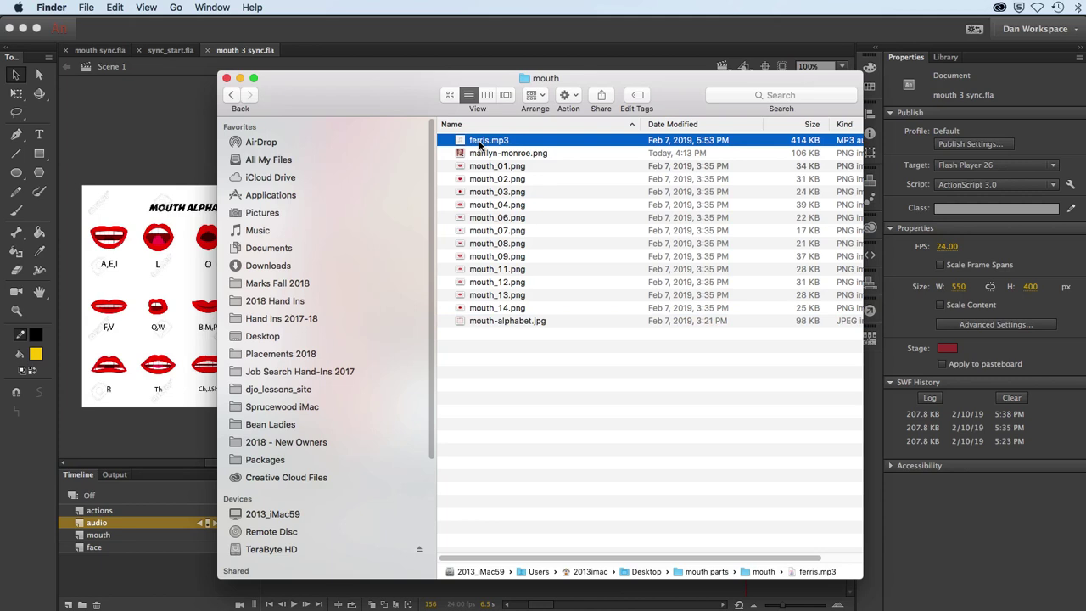
pyautogui.click(494, 157)
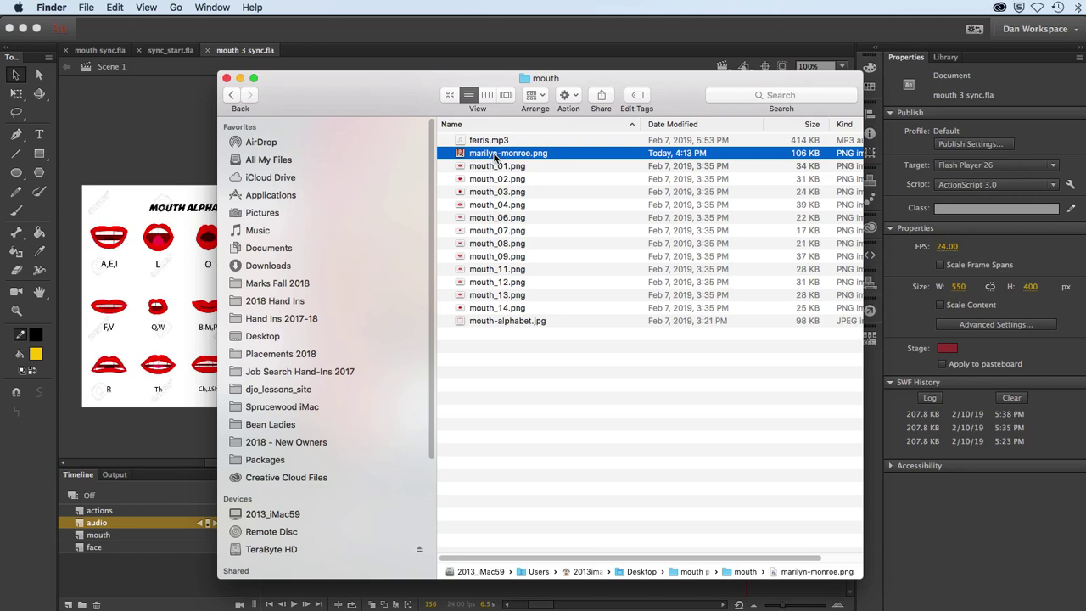
# - Switch to Photoshop to view the portrait with its mouth removed, and return to Animate
pyautogui.press('super+Tab')
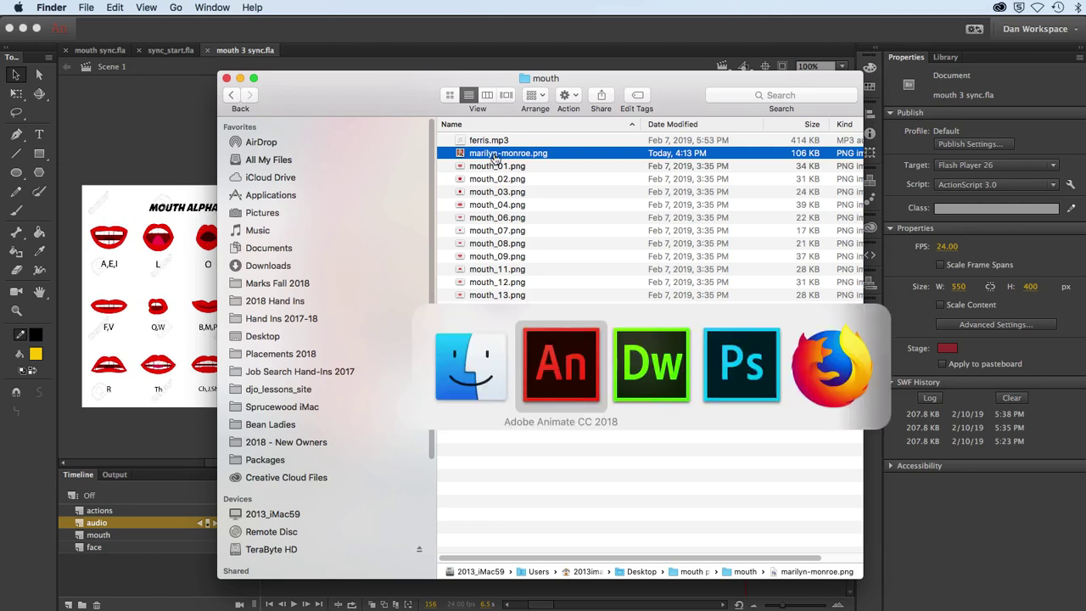
pyautogui.press('super+Tab')
pyautogui.press('super+Tab')
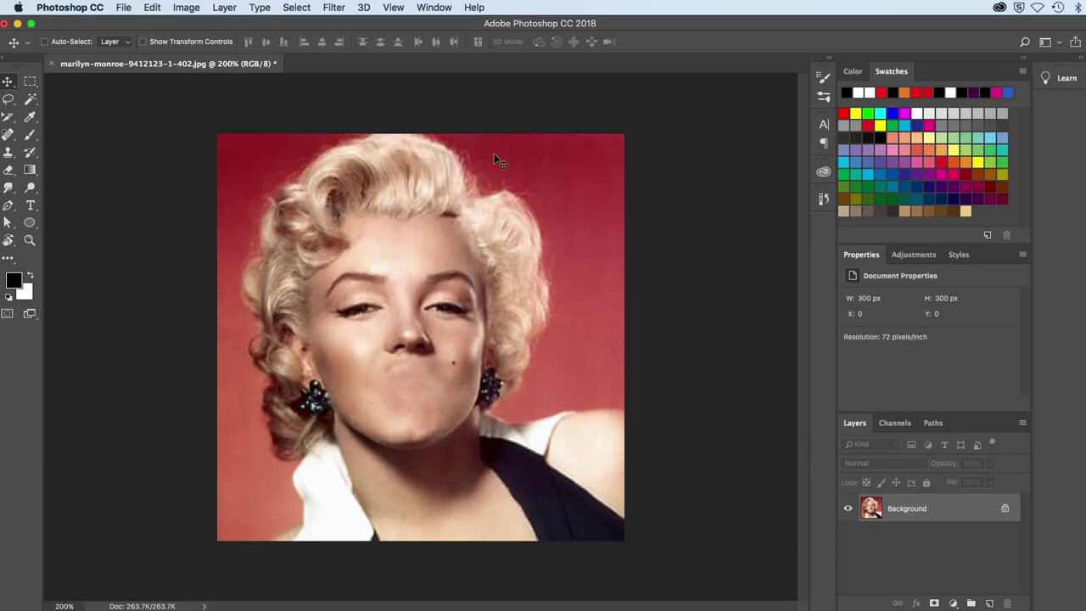
pyautogui.press('super')
pyautogui.press('super+Tab')
pyautogui.press('super+Tab')
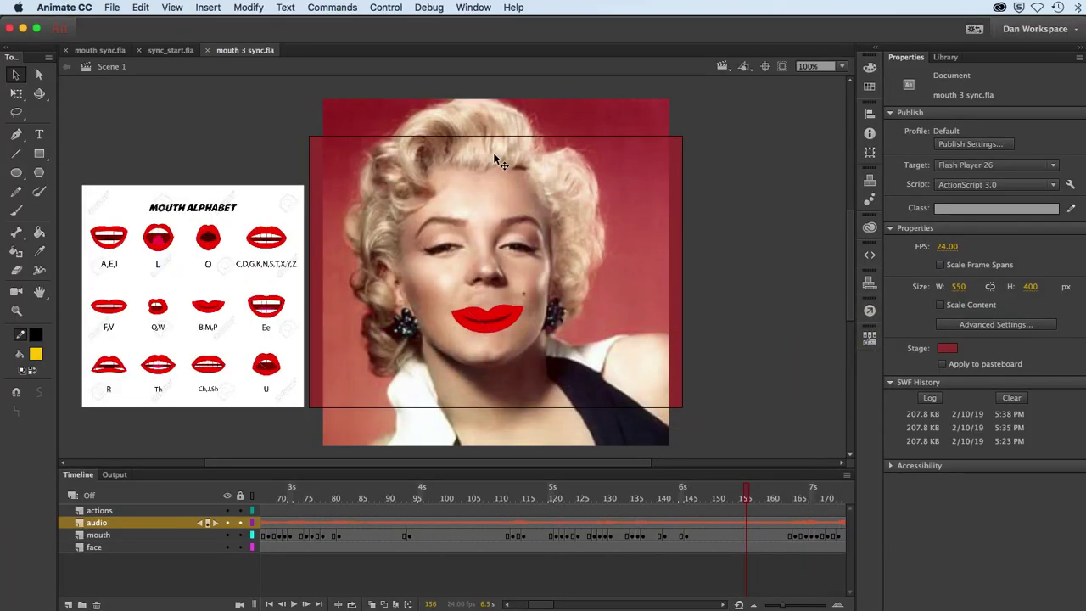
# - Preview the library assets, including several mouth images, the ferris.mp3 sound and the mouth alphabet bitmap
pyautogui.click(945, 57)
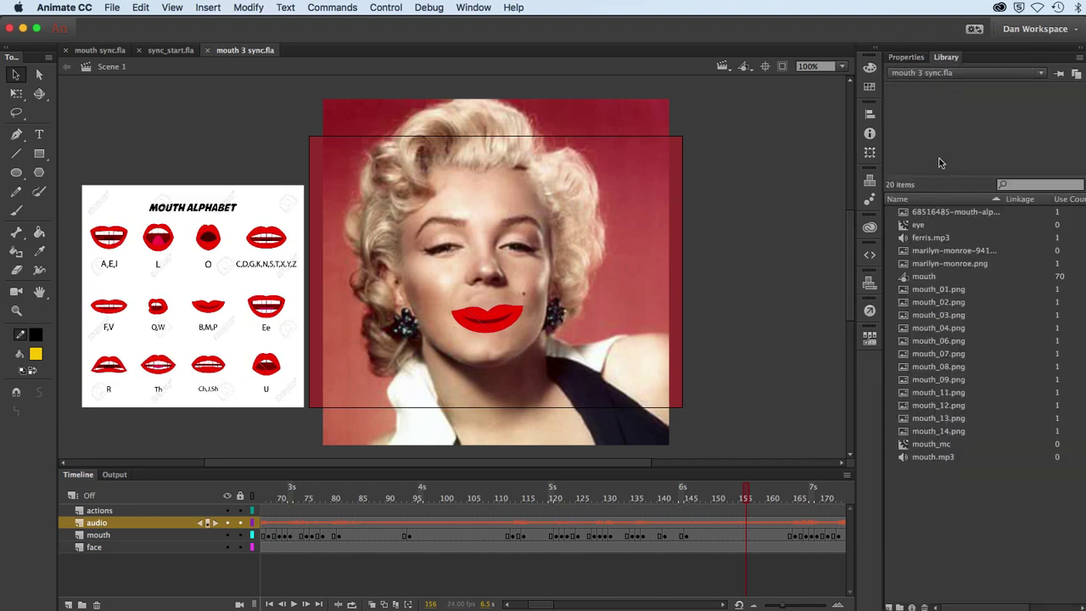
pyautogui.click(915, 292)
pyautogui.click(912, 304)
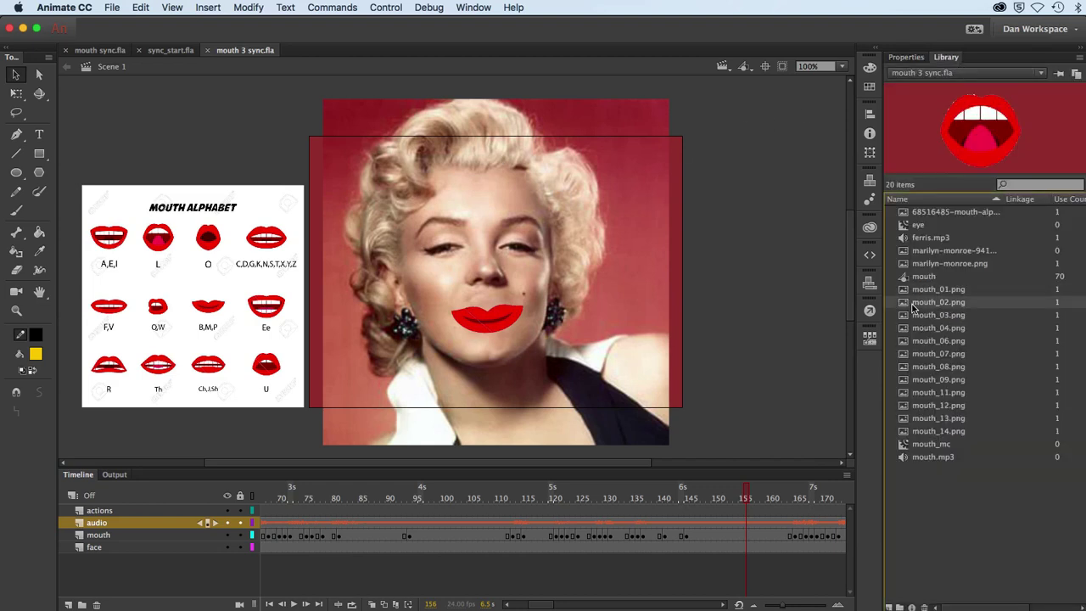
pyautogui.click(916, 315)
pyautogui.click(918, 340)
pyautogui.click(920, 354)
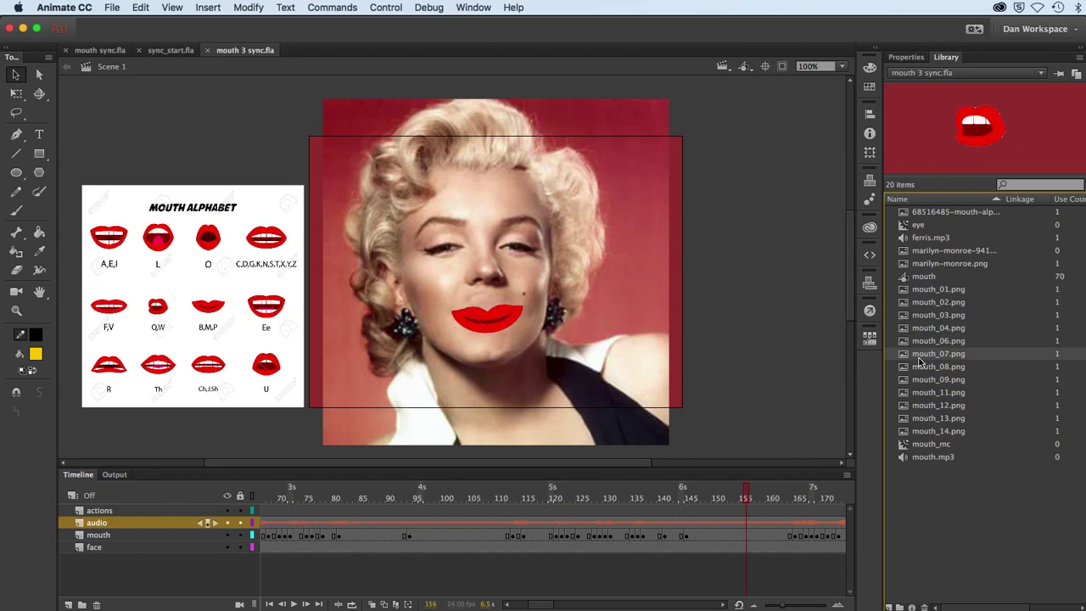
pyautogui.click(916, 244)
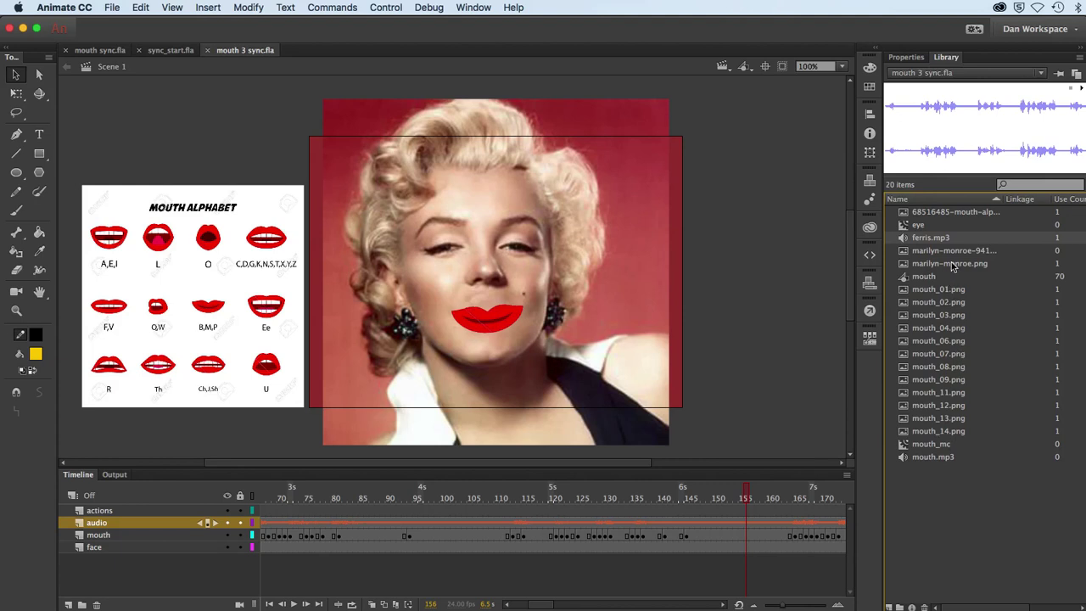
pyautogui.click(956, 212)
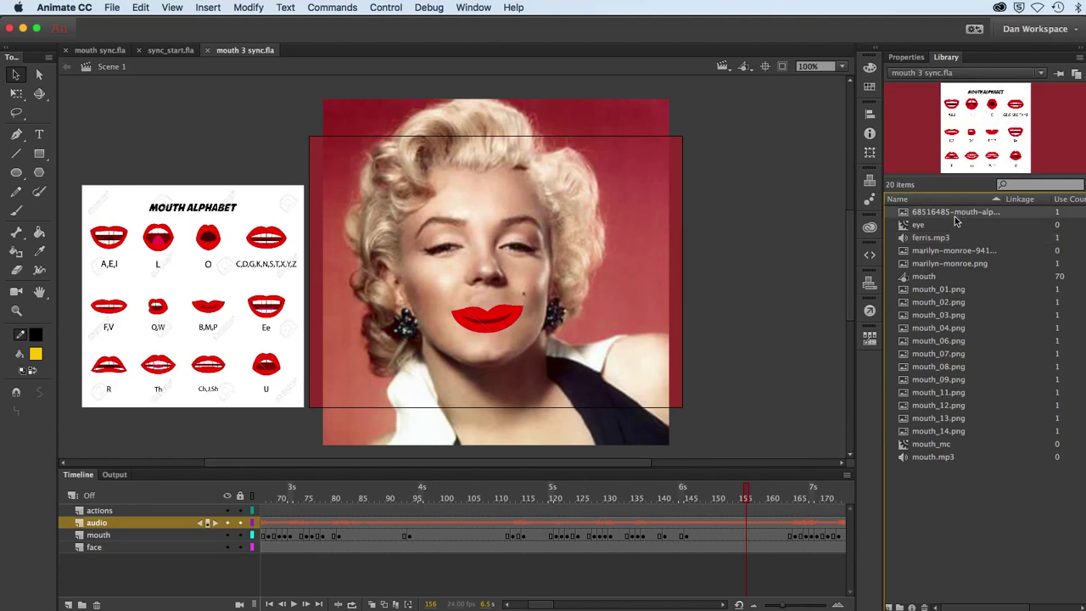
# - Examine which stage artwork belongs to the face, audio and mouth layers by selecting each one
pyautogui.click(500, 134)
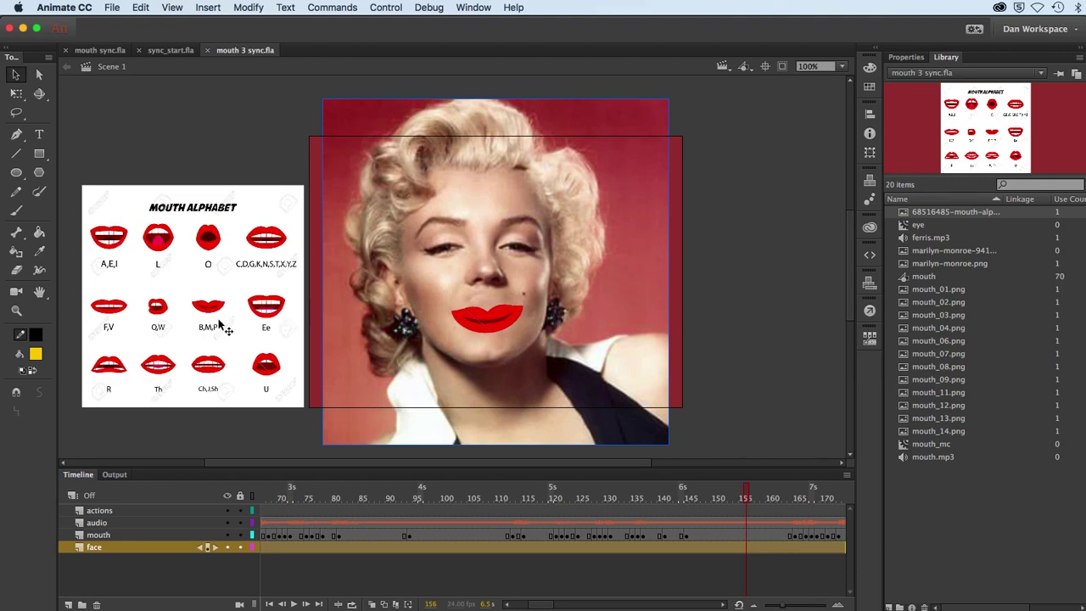
pyautogui.click(163, 345)
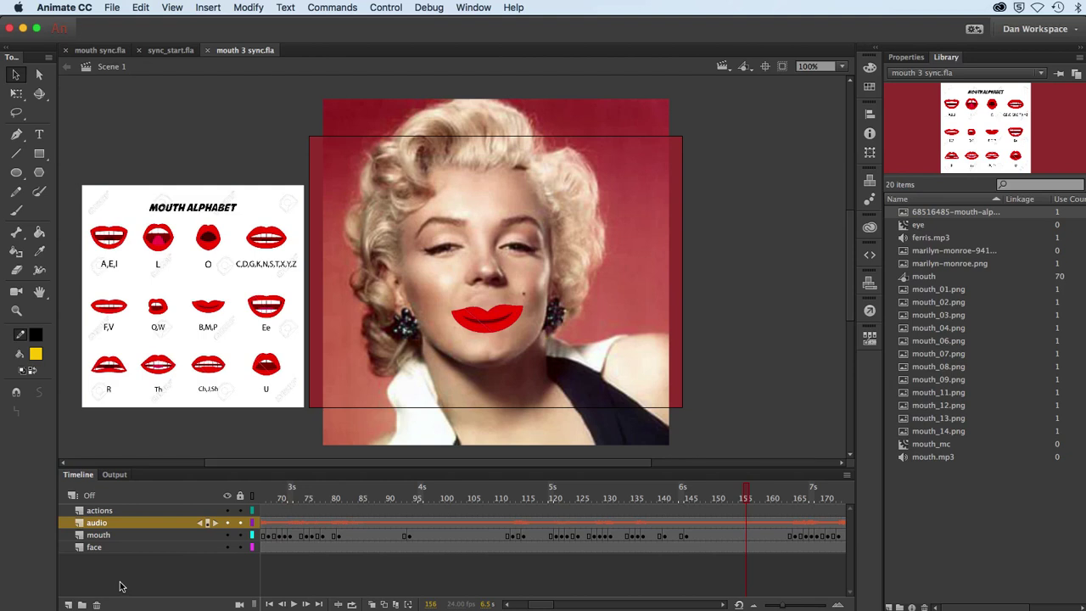
pyautogui.click(105, 548)
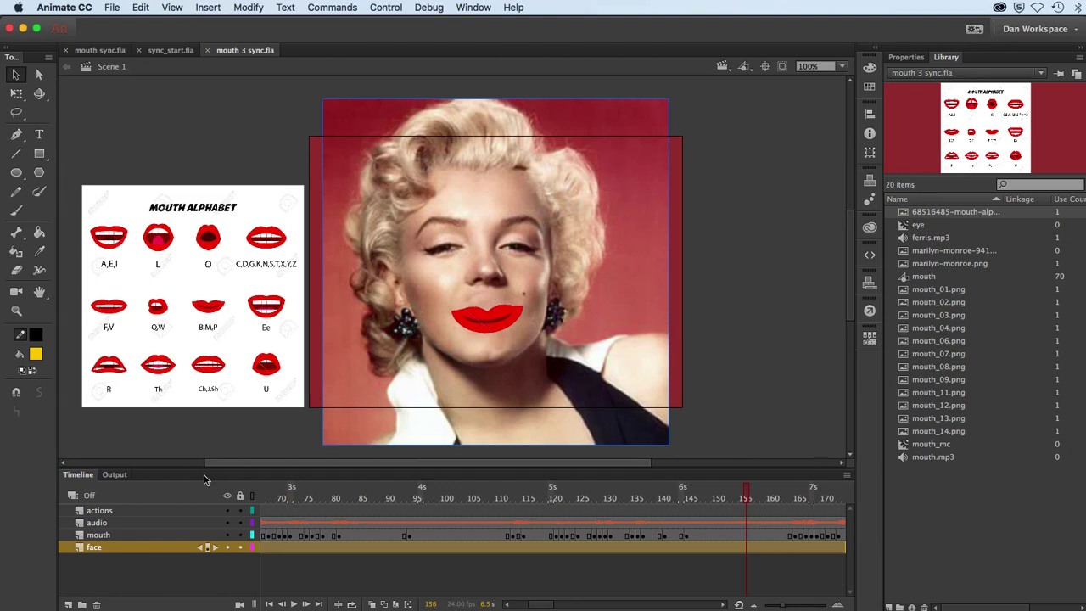
pyautogui.click(117, 534)
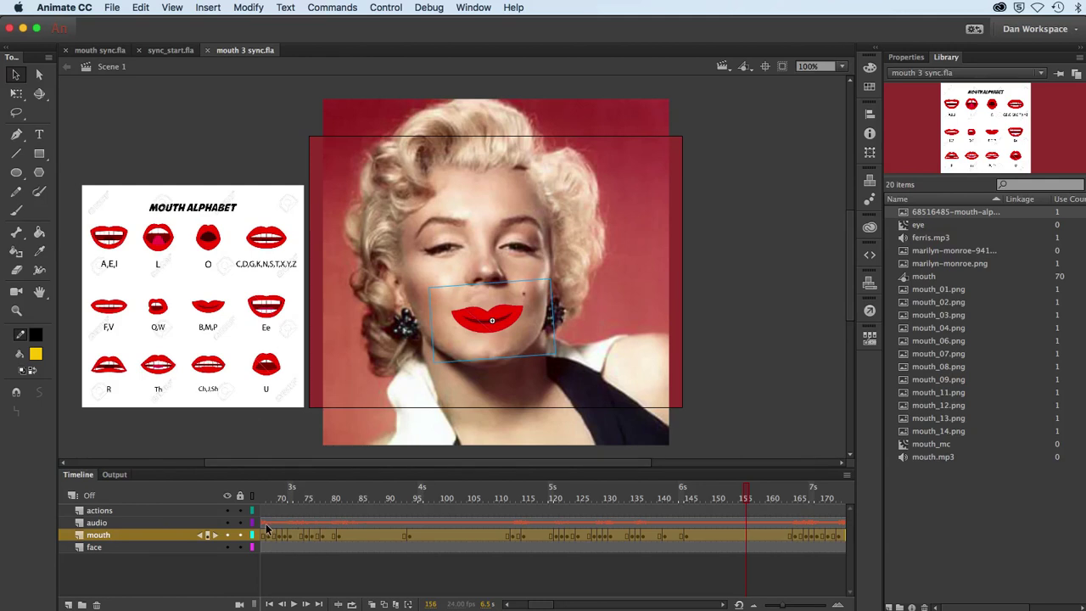
# - Set the sync of the ferris.mp3 sound on the audio layer's first frame to Stream
pyautogui.click(506, 604)
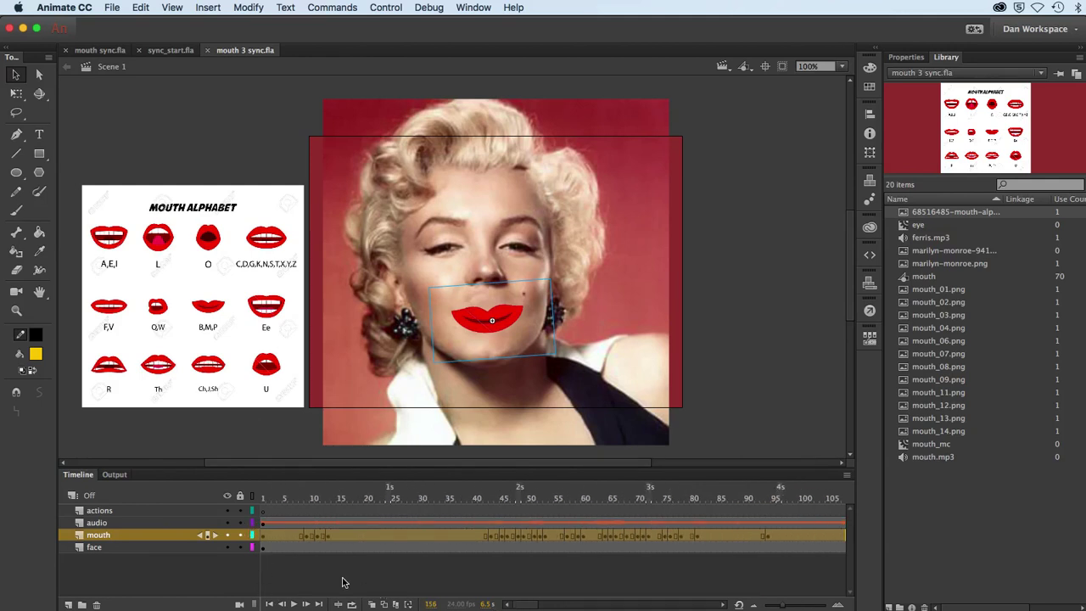
pyautogui.click(264, 525)
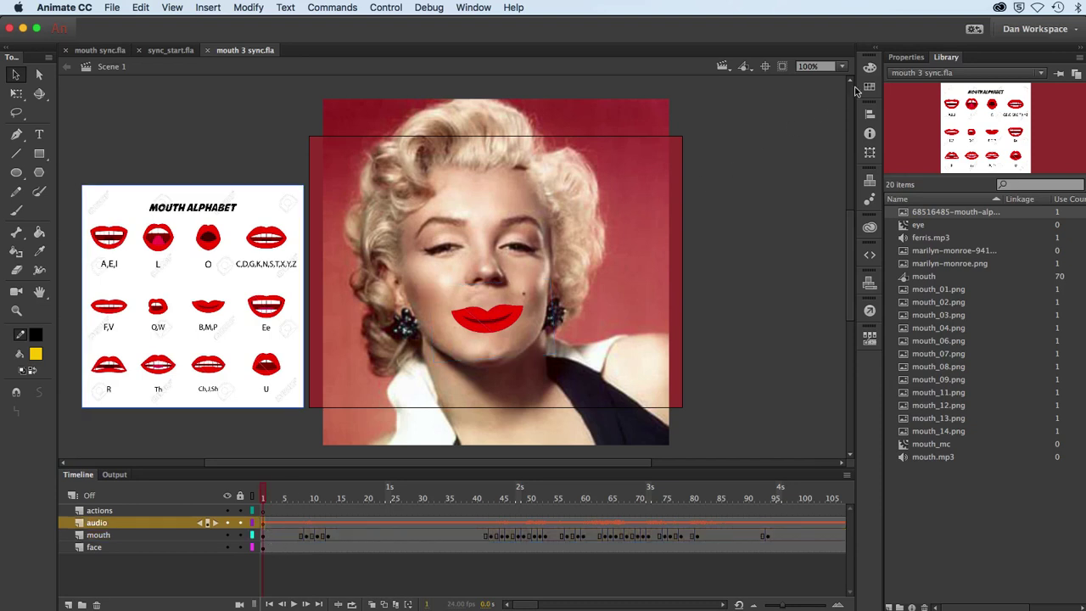
pyautogui.click(904, 61)
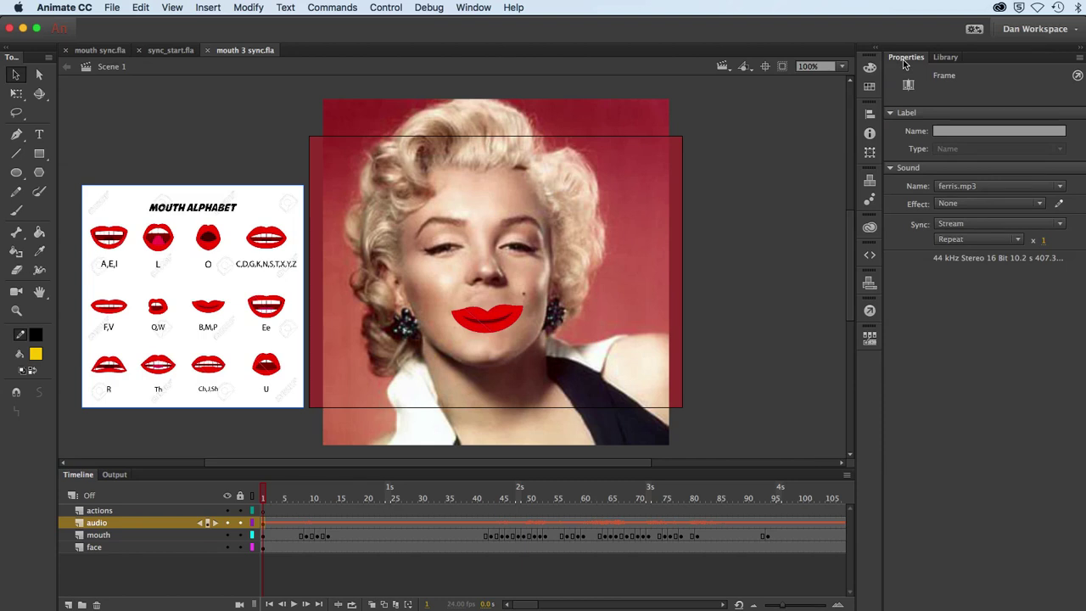
pyautogui.click(975, 223)
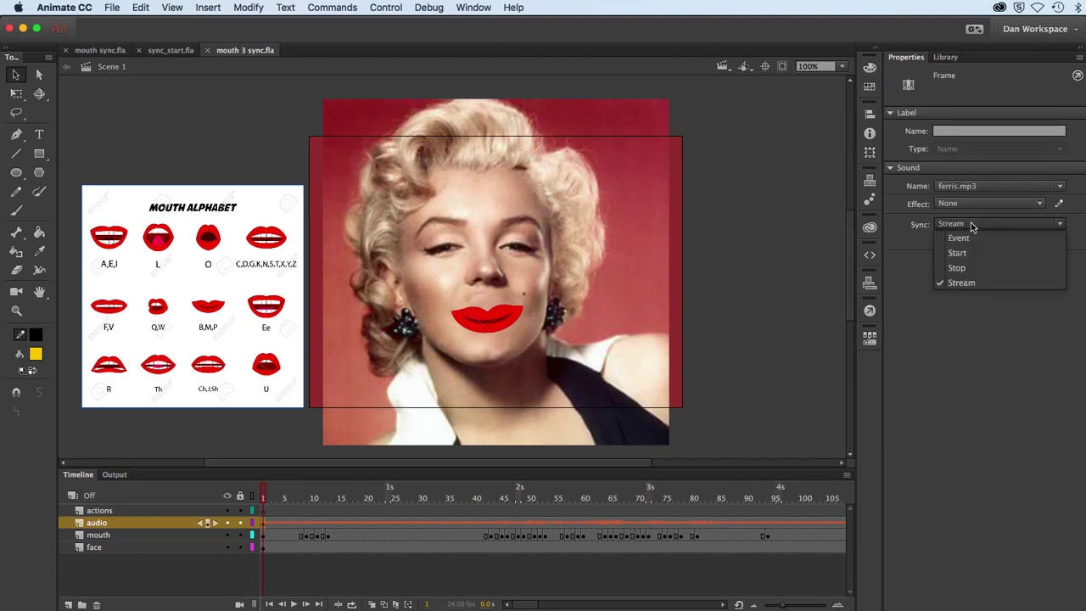
pyautogui.click(959, 283)
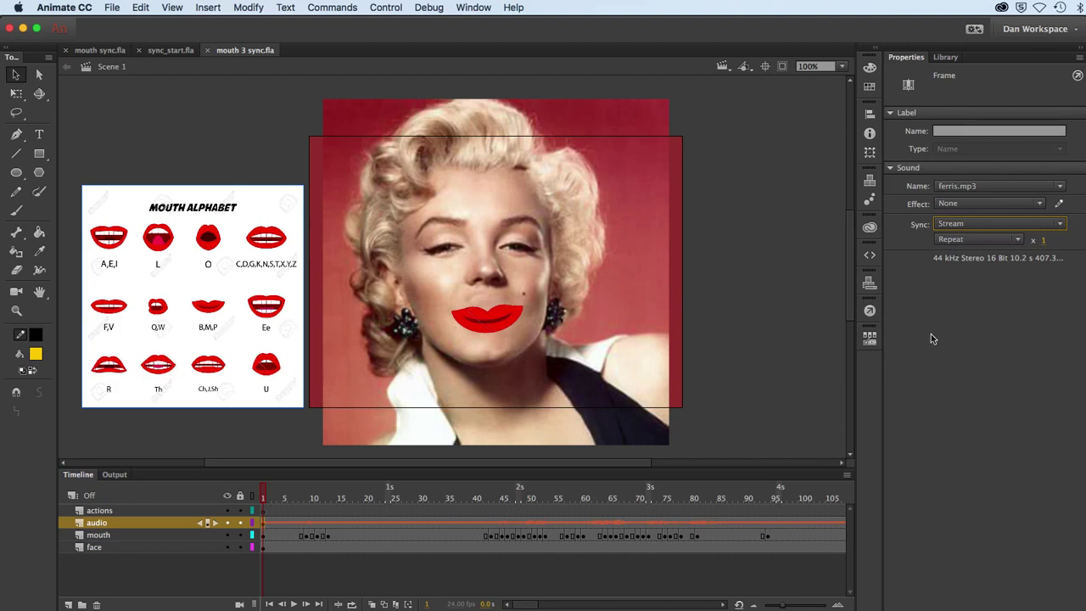
# - Scrub and play the opening frames to hear the audio, and return the playhead to frame 1
pyautogui.click(266, 497)
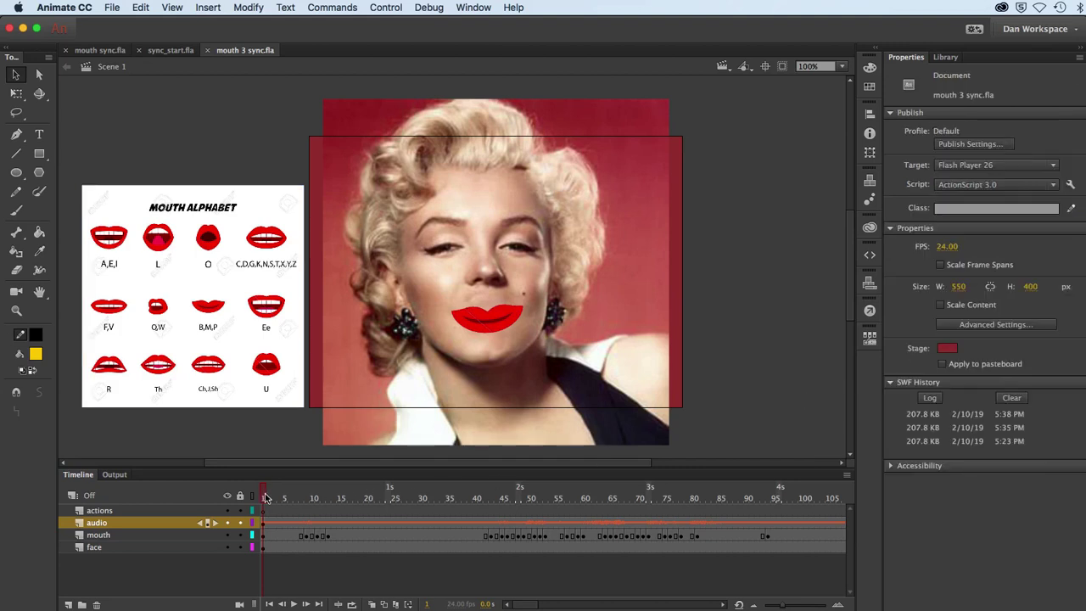
pyautogui.moveTo(265, 498)
pyautogui.mouseDown()
pyautogui.moveTo(321, 499)
pyautogui.moveTo(275, 497)
pyautogui.mouseUp()
pyautogui.press('Return')
pyautogui.press('Return')
pyautogui.press('Return')
pyautogui.press('Return')
pyautogui.moveTo(316, 500); pyautogui.dragTo(286, 502)
pyautogui.moveTo(286, 501); pyautogui.dragTo(262, 501)
# - View the script on the last keyframe of the actions layer, frame 253, and close the code editor
pyautogui.click(183, 513)
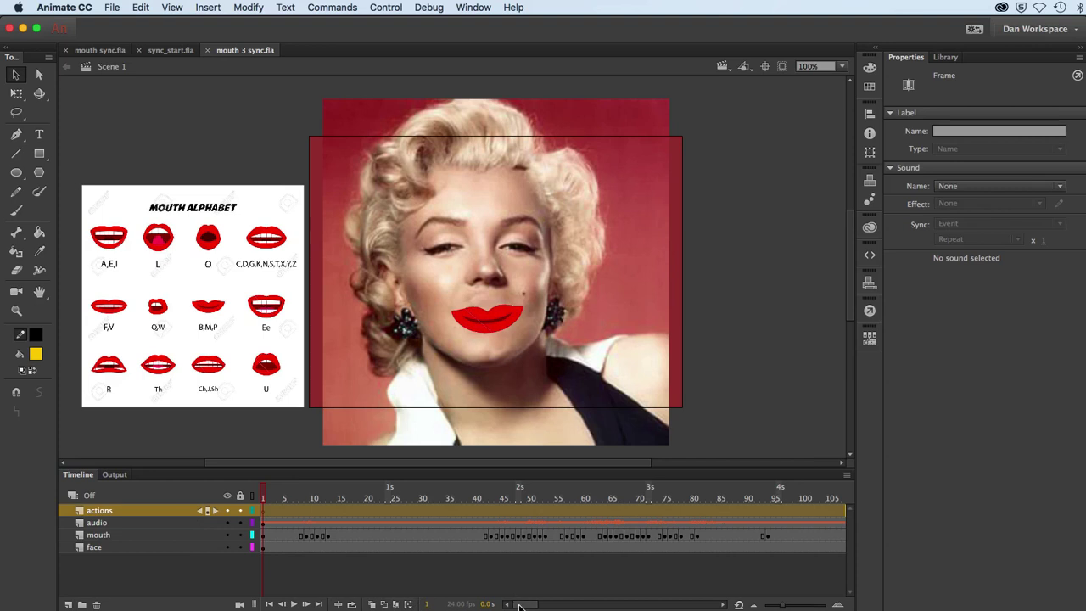
pyautogui.moveTo(520, 605); pyautogui.dragTo(577, 607)
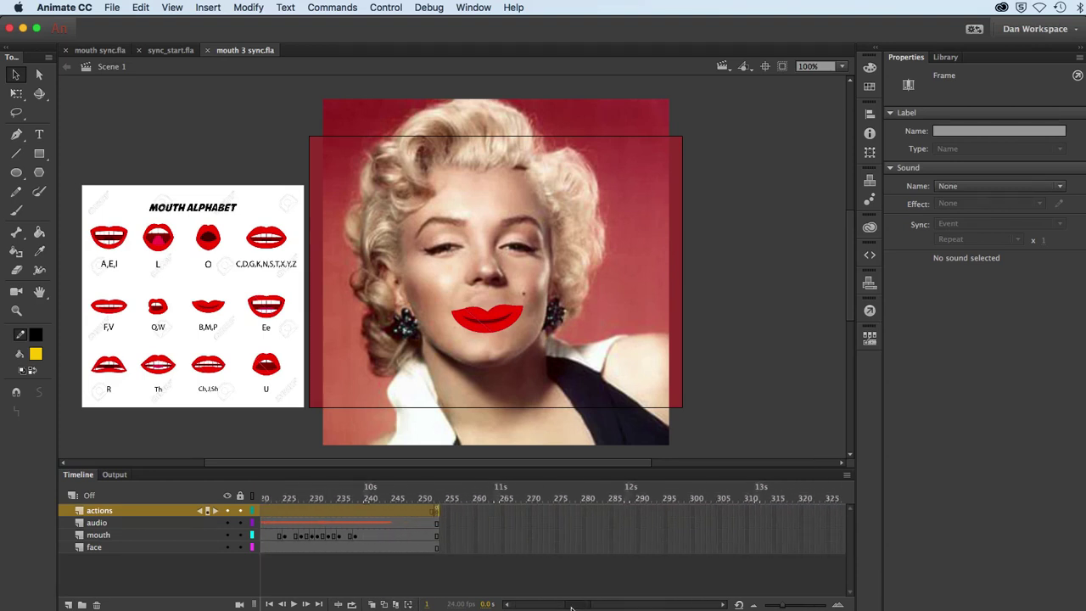
pyautogui.click(434, 511)
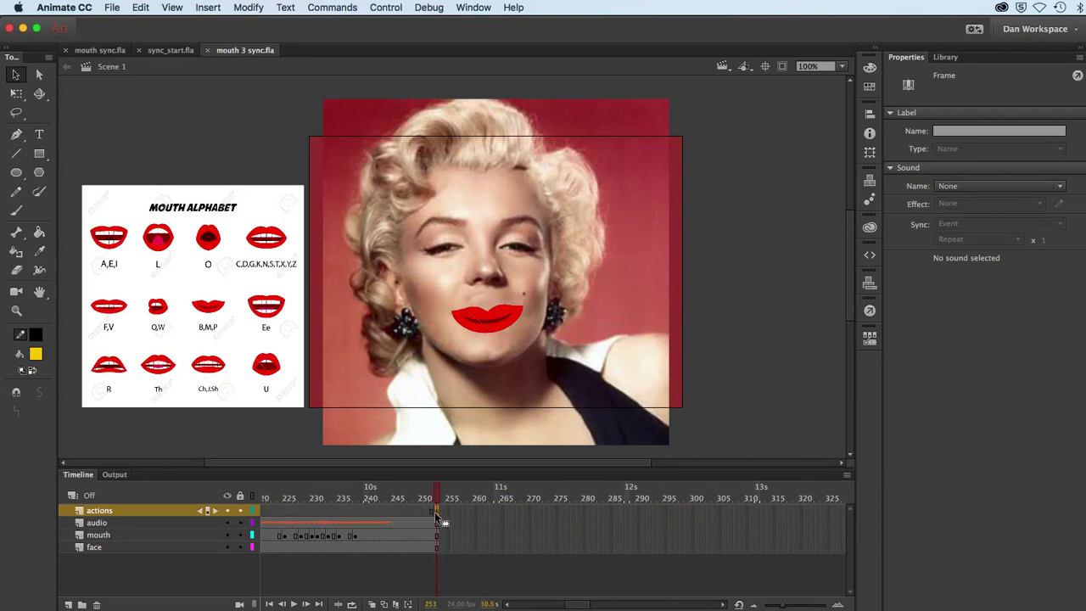
pyautogui.click(873, 312)
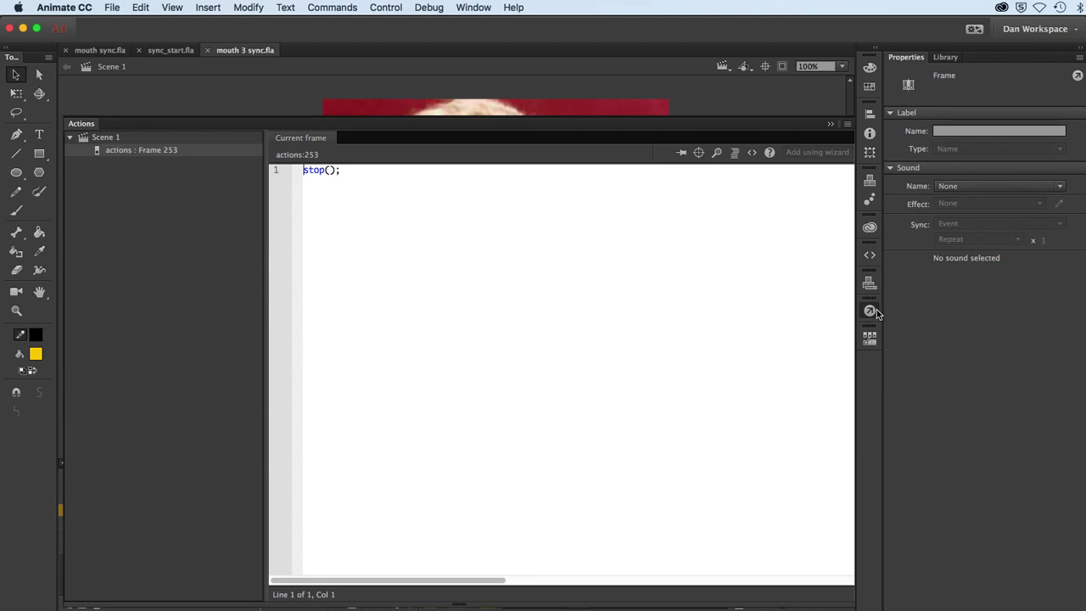
pyautogui.click(874, 313)
pyautogui.click(770, 343)
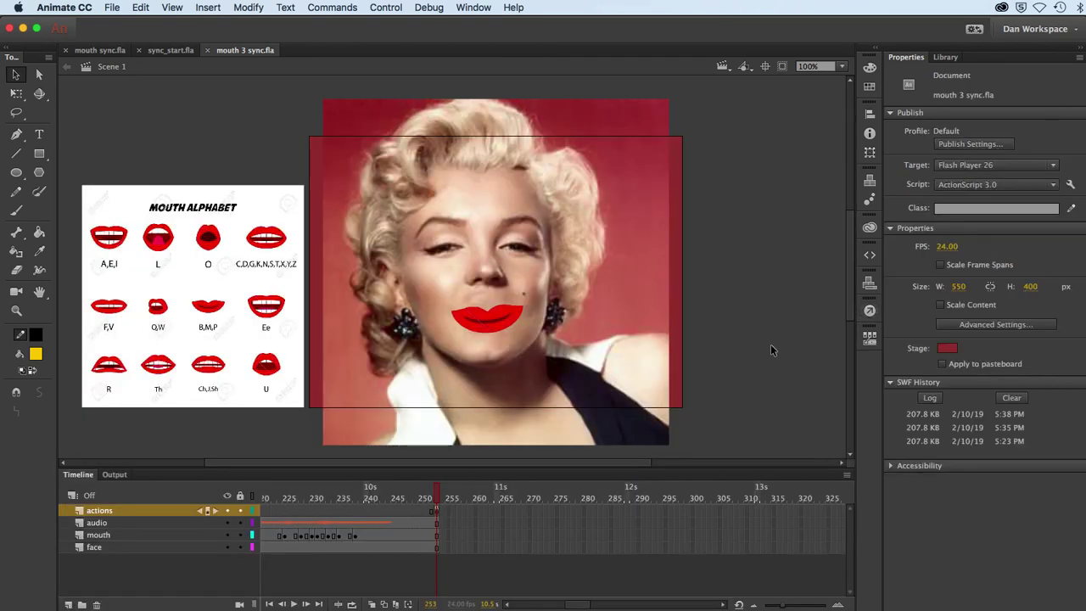
# - Inspect the mouth shapes on the mouth layer's keyframes at frames 9, 11, 13 and 43
pyautogui.moveTo(584, 603); pyautogui.dragTo(505, 604)
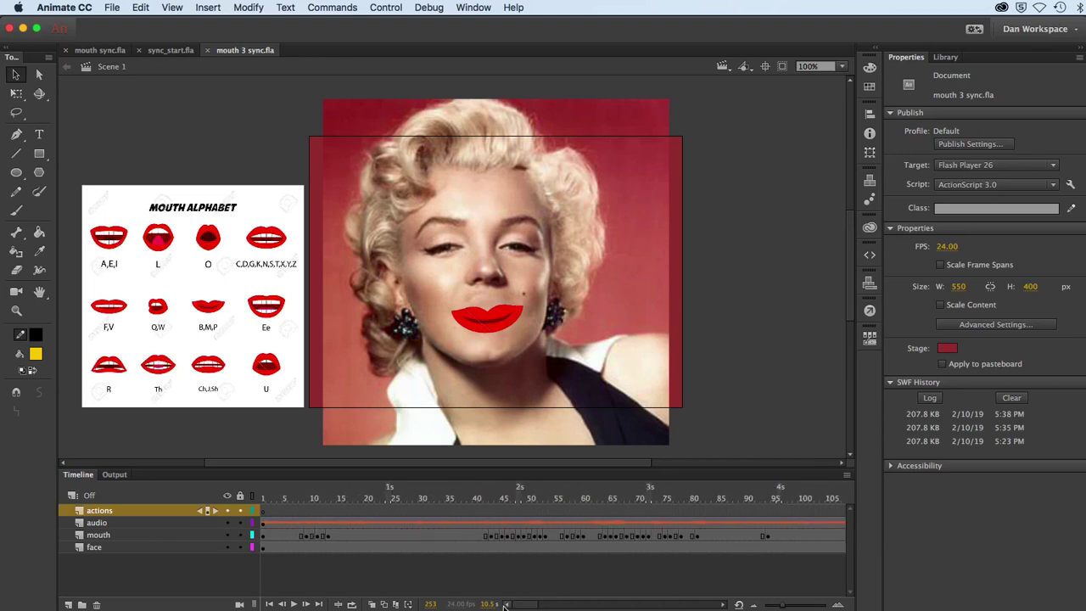
pyautogui.click(309, 497)
pyautogui.click(307, 536)
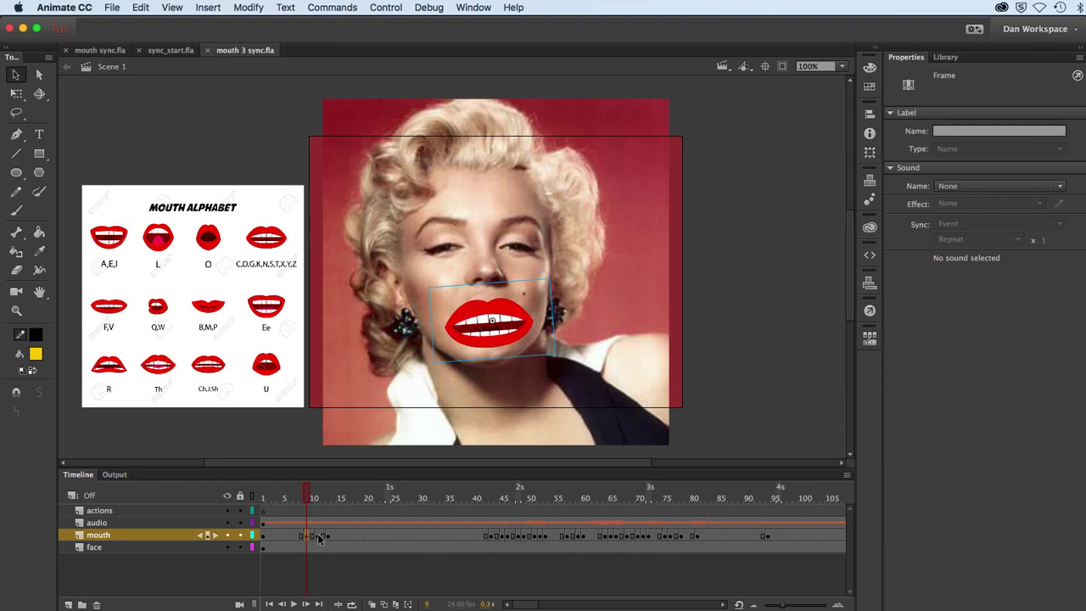
pyautogui.click(318, 536)
pyautogui.click(332, 539)
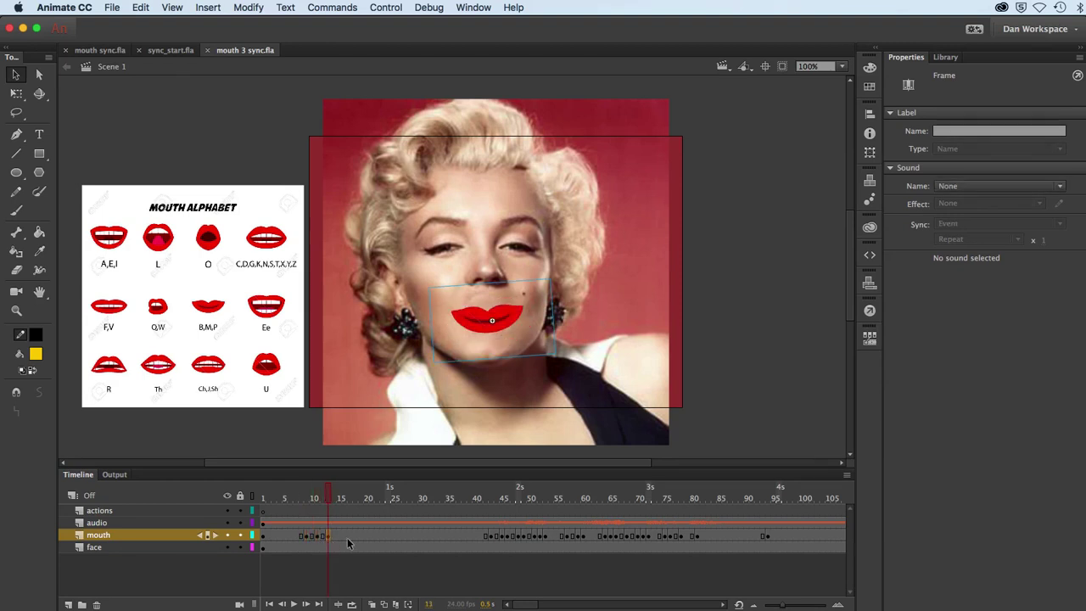
pyautogui.click(490, 532)
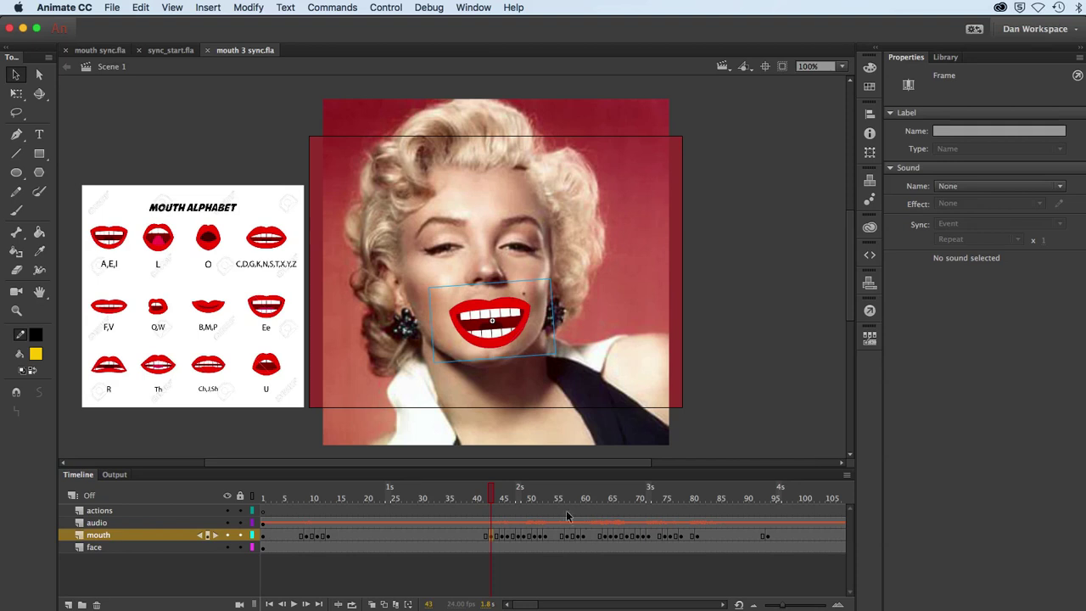
# - Scrub back to just before the mouth keyframes near frame 43 and play the animation from there
pyautogui.click(519, 501)
pyautogui.moveTo(519, 500); pyautogui.dragTo(462, 508)
pyautogui.press('Return')
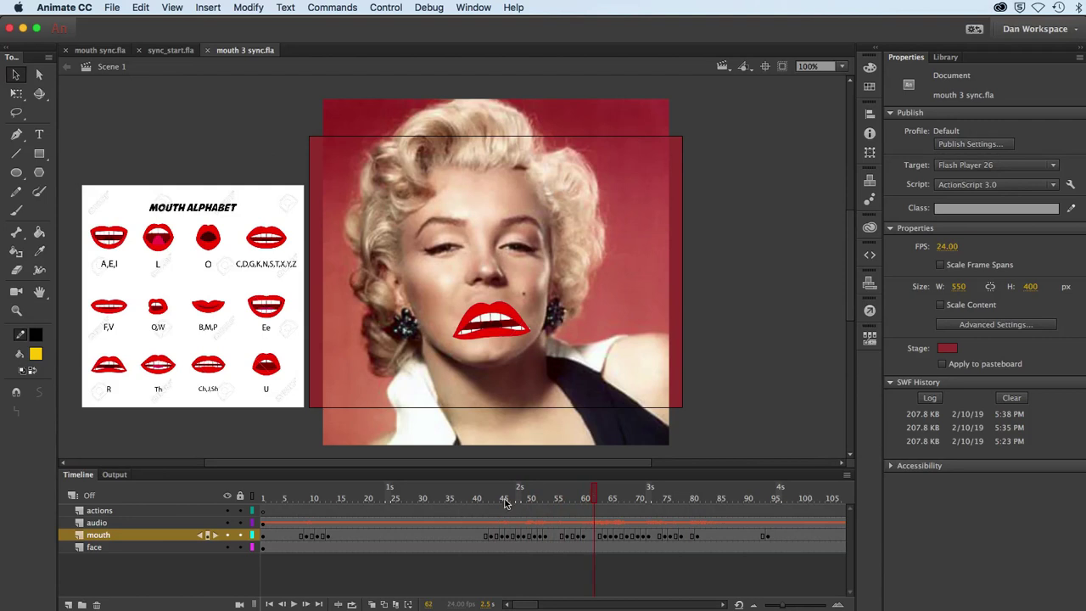
# - Inspect the mouth shapes from frame 40 through the mouth layer's keyframes at frames 43, 45 and 46
pyautogui.click(477, 501)
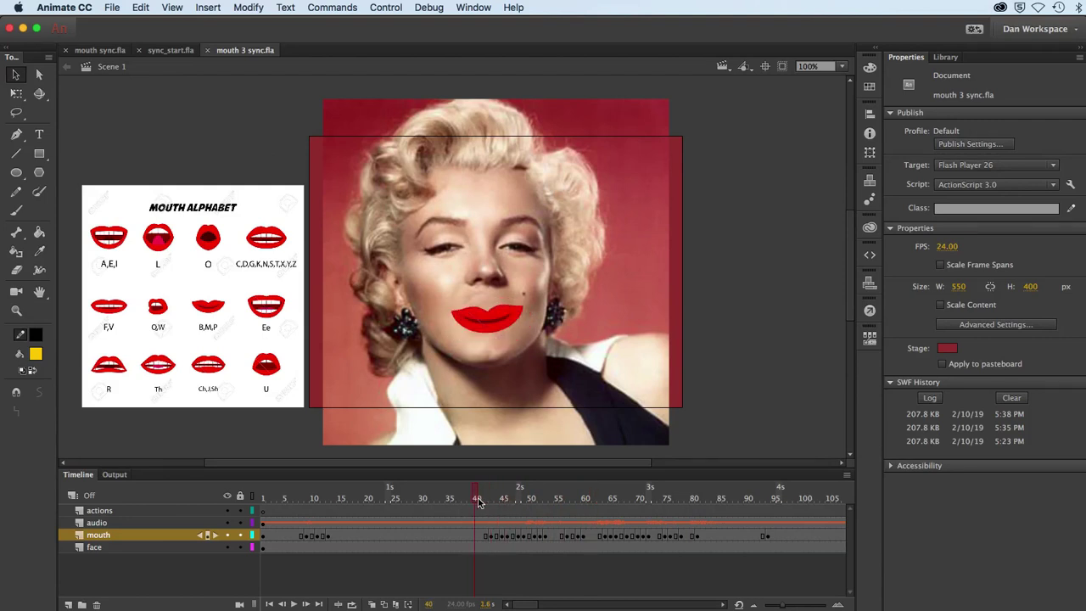
pyautogui.click(490, 500)
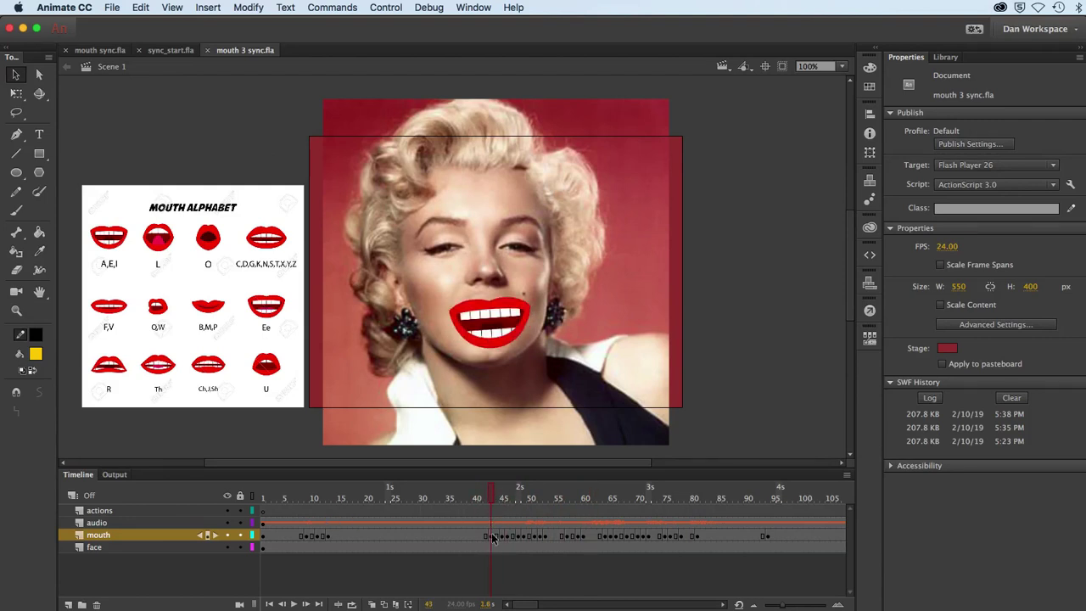
pyautogui.click(492, 537)
pyautogui.click(504, 536)
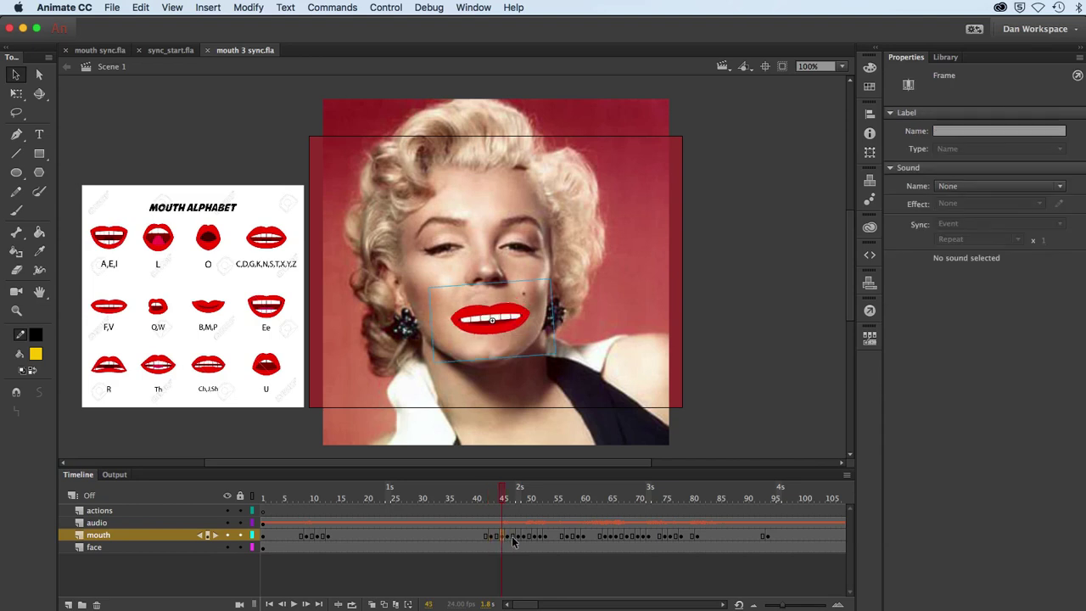
pyautogui.click(509, 538)
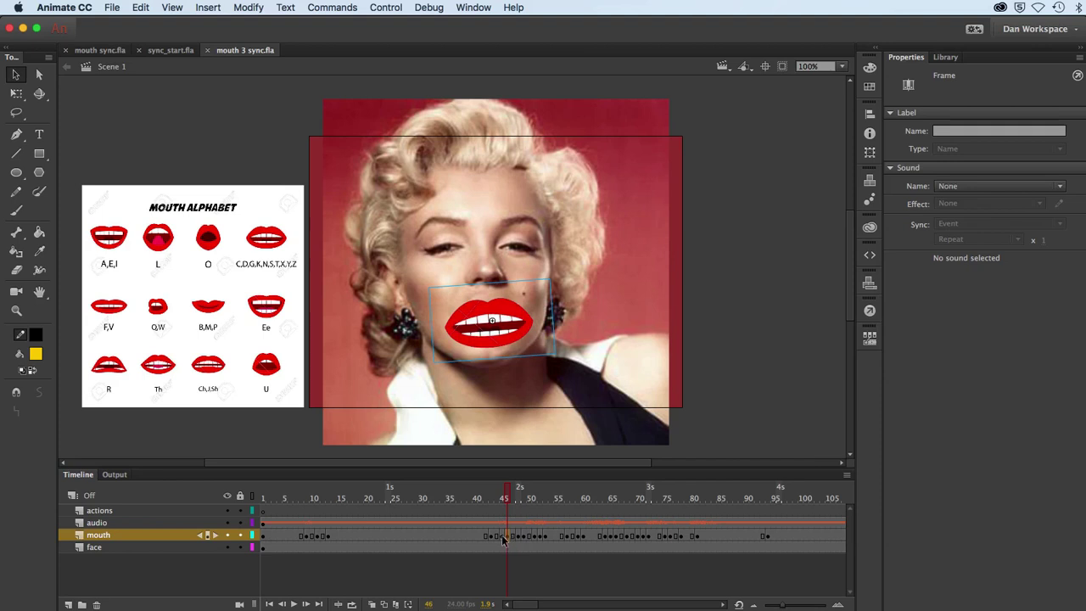
pyautogui.click(231, 145)
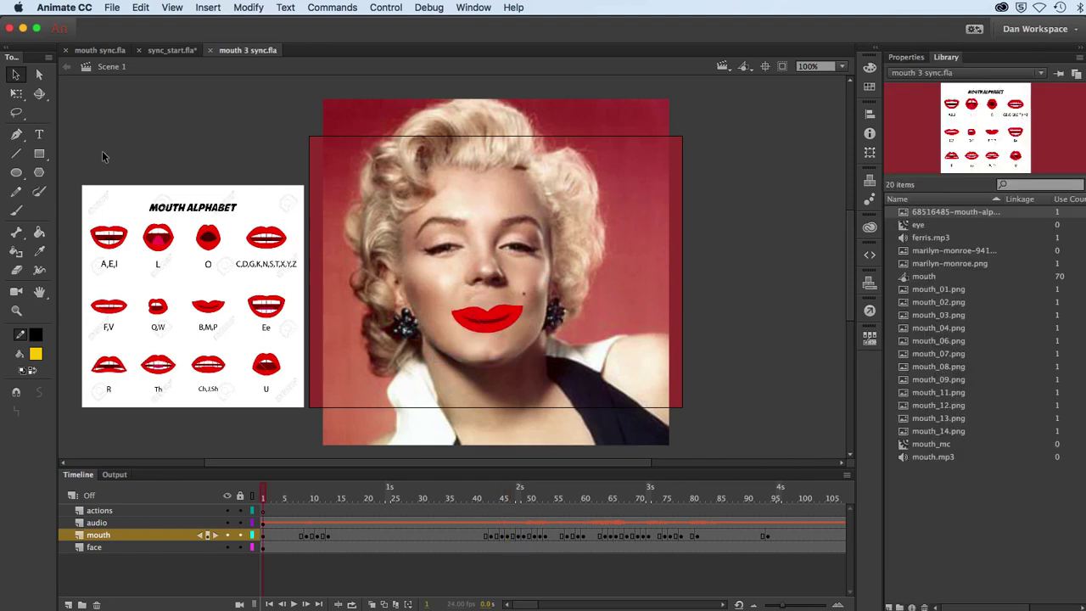
# - Switch to the sync_start.fla document and preview mouth_01.png, mouth_02.png and mouth_03.png in its library
pyautogui.click(156, 52)
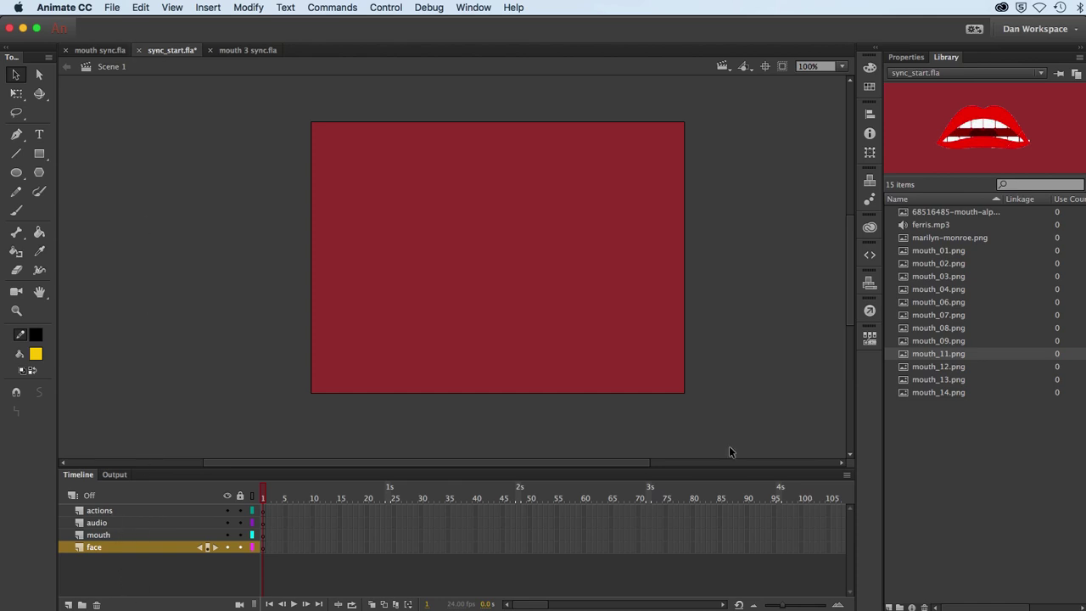
pyautogui.click(954, 251)
pyautogui.click(954, 264)
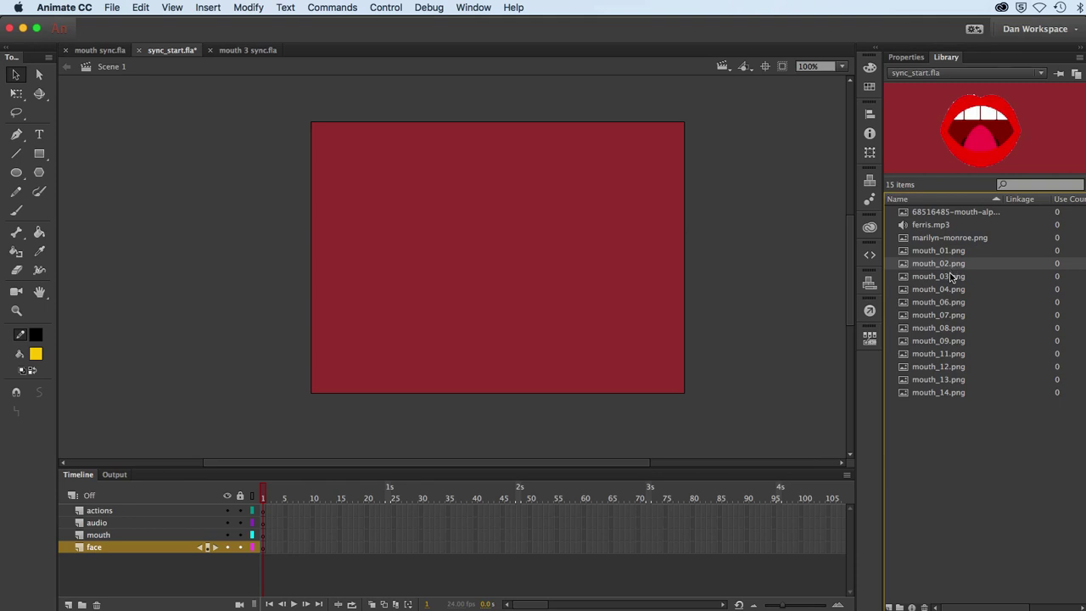
pyautogui.click(952, 277)
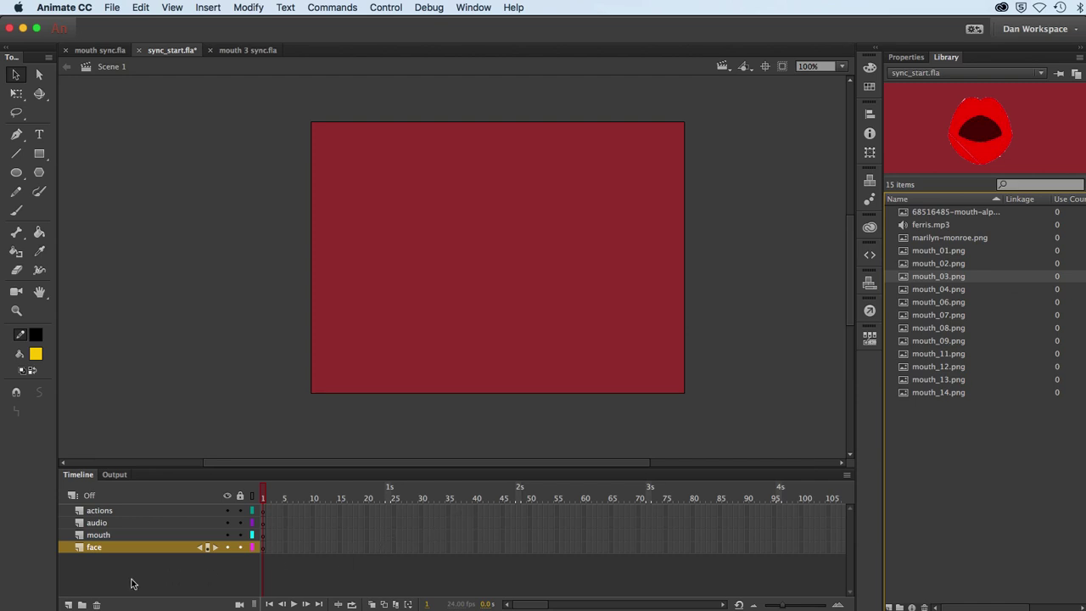
# - Go through the face, mouth, audio and actions layers in sync_start.fla one by one
pyautogui.click(81, 551)
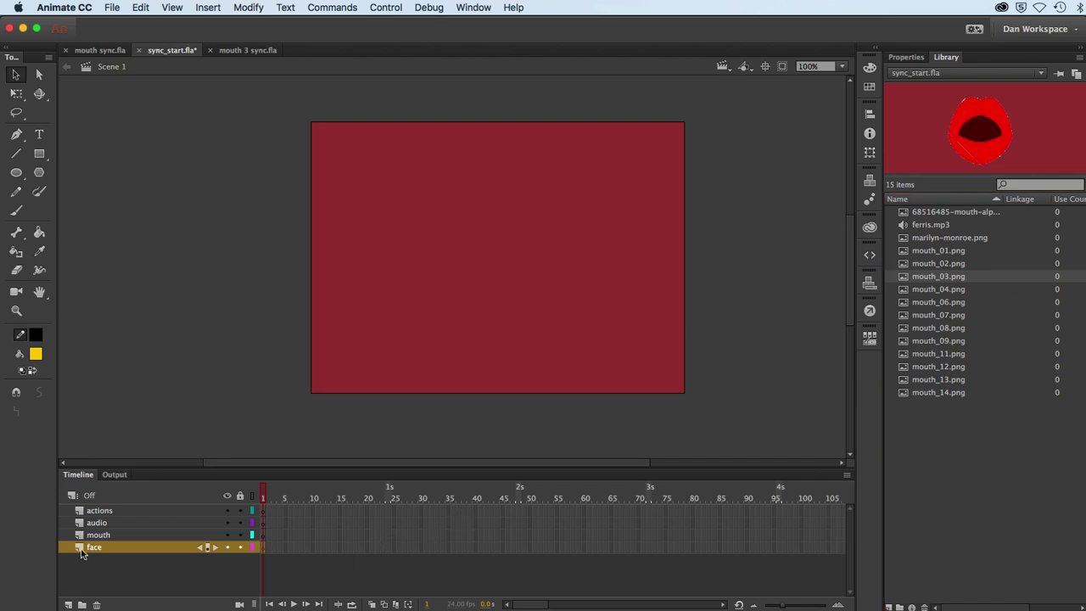
pyautogui.click(79, 538)
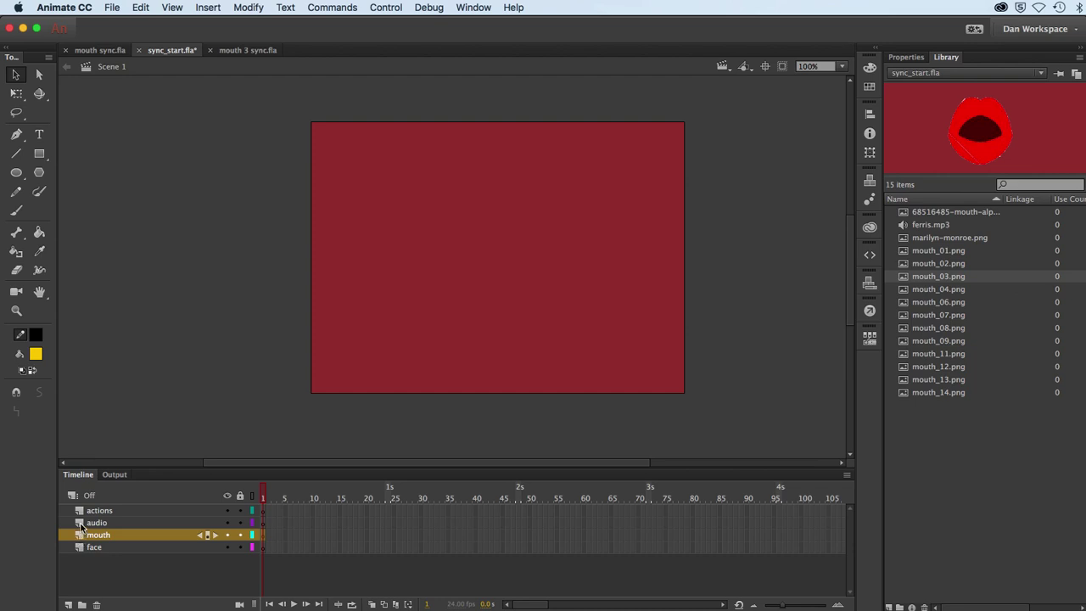
pyautogui.click(81, 524)
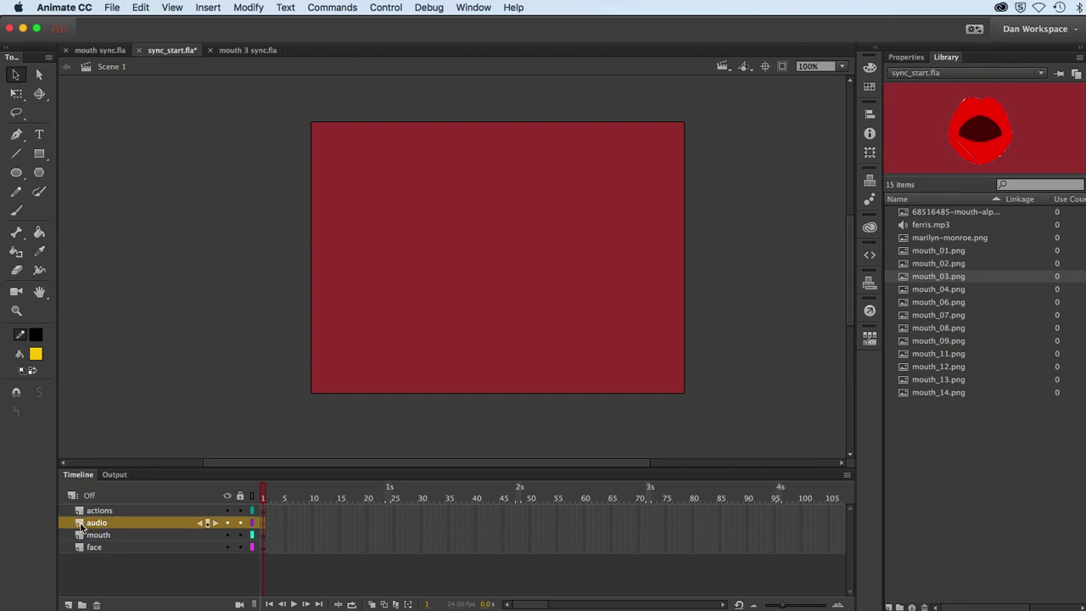
pyautogui.click(81, 511)
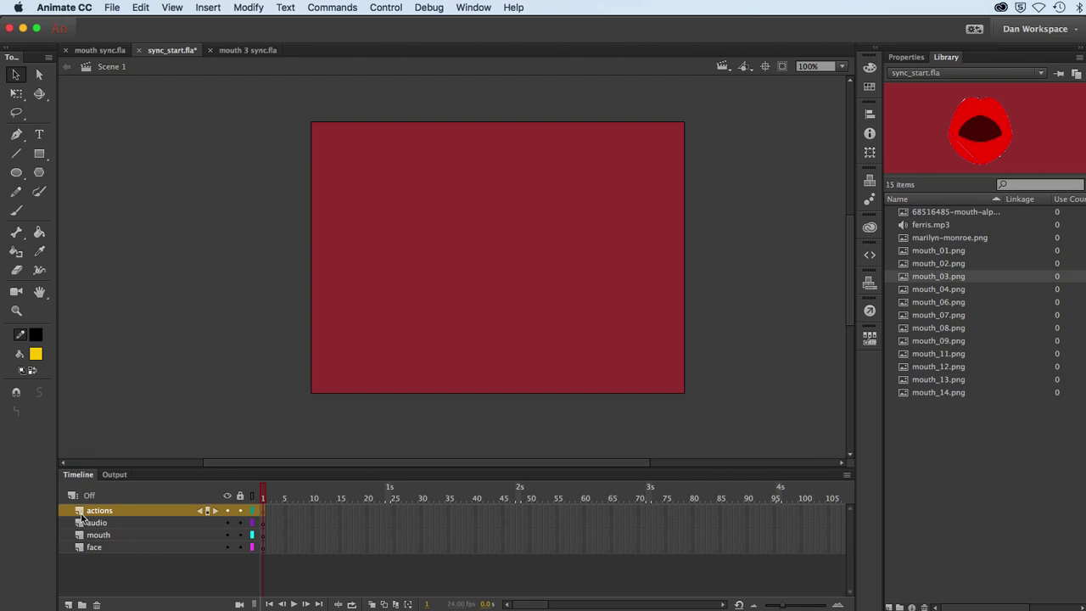
# - Place marilyn-monroe.png from the library onto the stage on the face layer
pyautogui.click(79, 549)
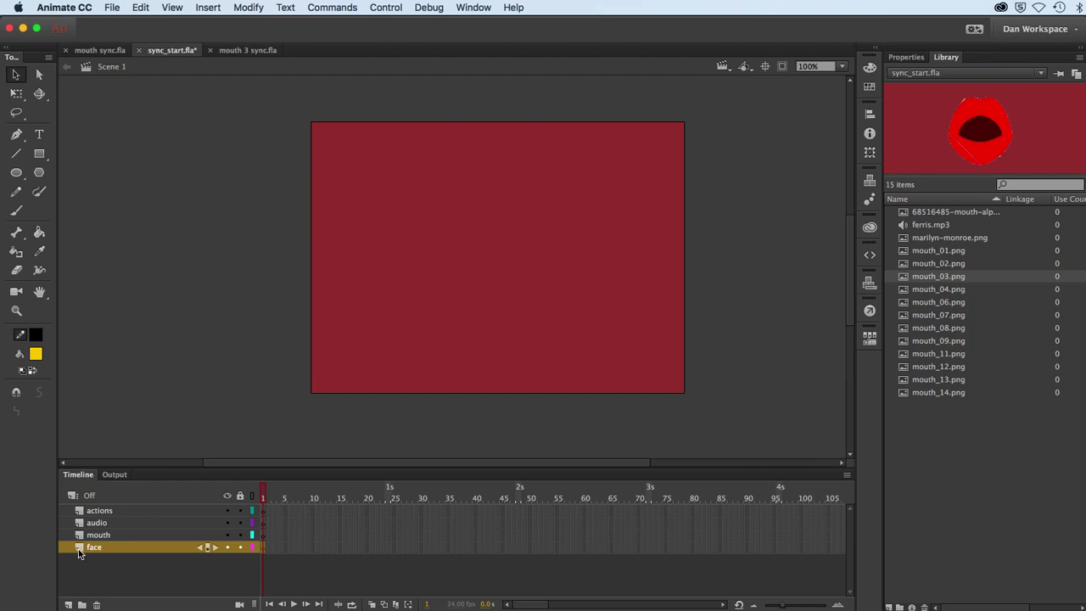
pyautogui.click(920, 237)
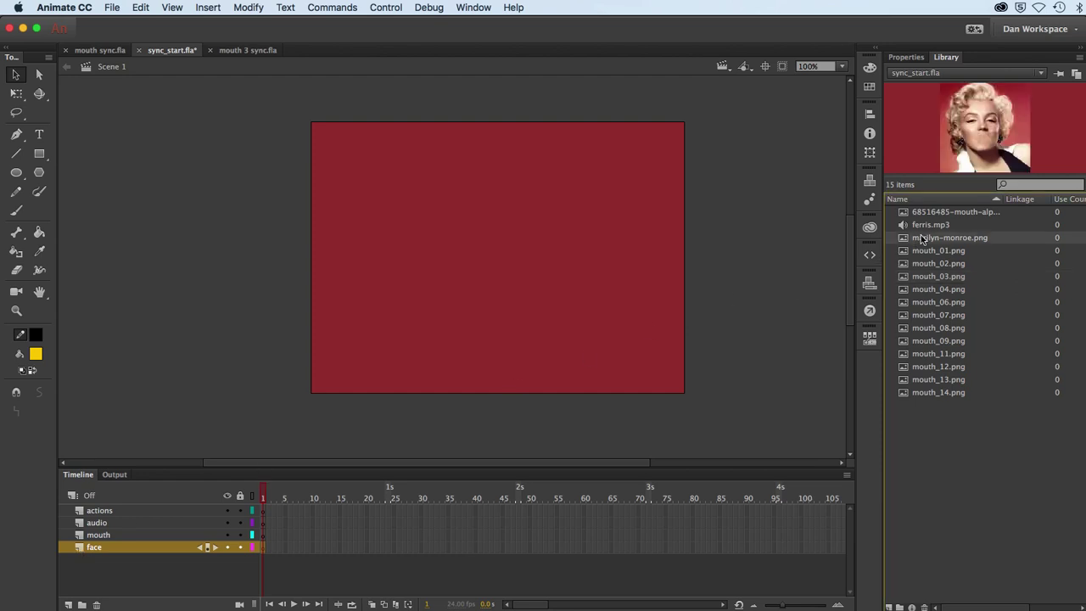
pyautogui.moveTo(986, 153); pyautogui.dragTo(434, 214)
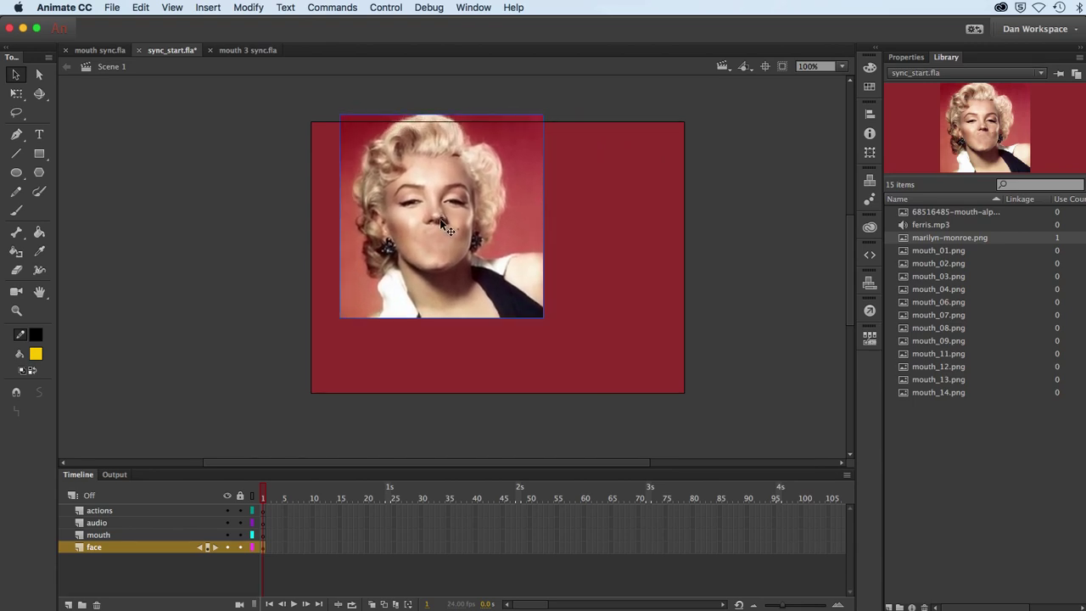
# - Enlarge the portrait proportionally until it slightly exceeds the stage height, center it on the stage, and save the file
pyautogui.click(16, 93)
pyautogui.moveTo(537, 316); pyautogui.dragTo(589, 367)
pyautogui.moveTo(507, 299); pyautogui.dragTo(558, 338)
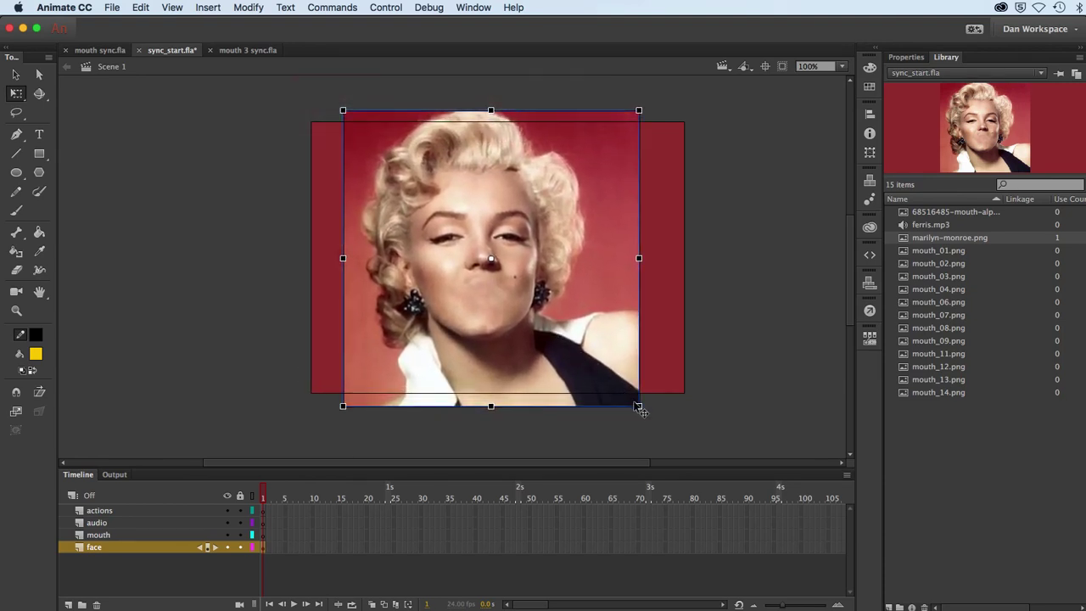
pyautogui.moveTo(637, 406); pyautogui.dragTo(649, 416)
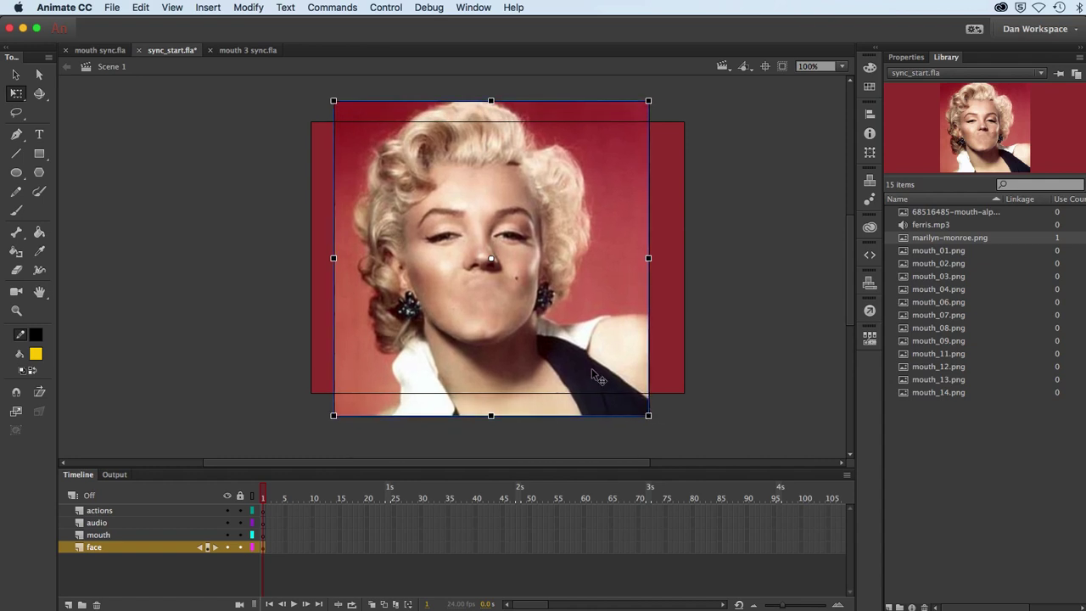
pyautogui.moveTo(594, 373); pyautogui.dragTo(598, 374)
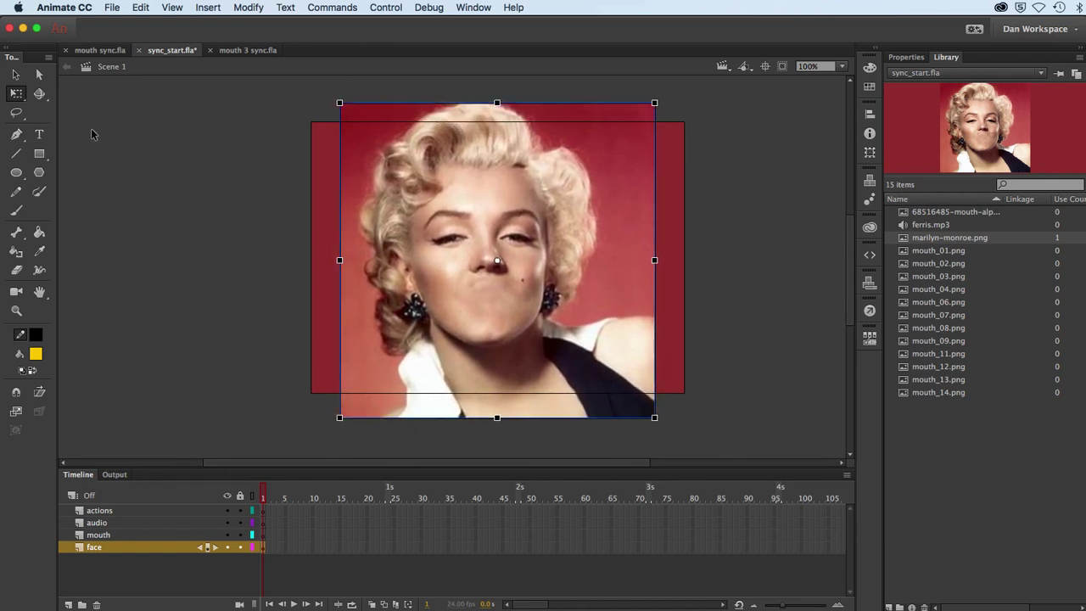
pyautogui.click(15, 74)
pyautogui.click(199, 171)
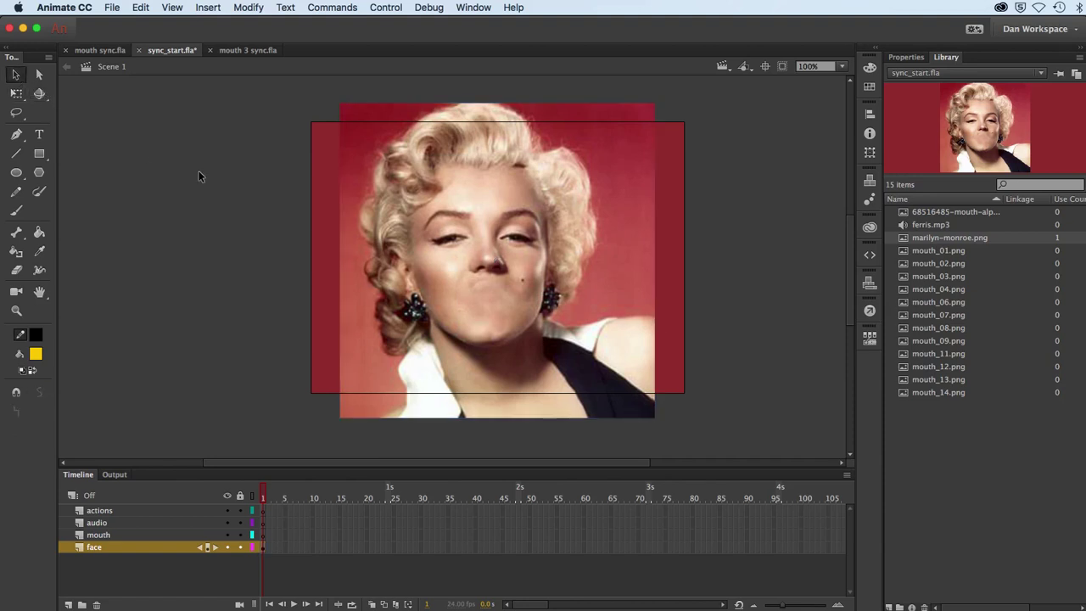
pyautogui.press('super+s')
# - Place mouth_01.png from the library over the portrait's mouth area on the mouth layer
pyautogui.click(113, 536)
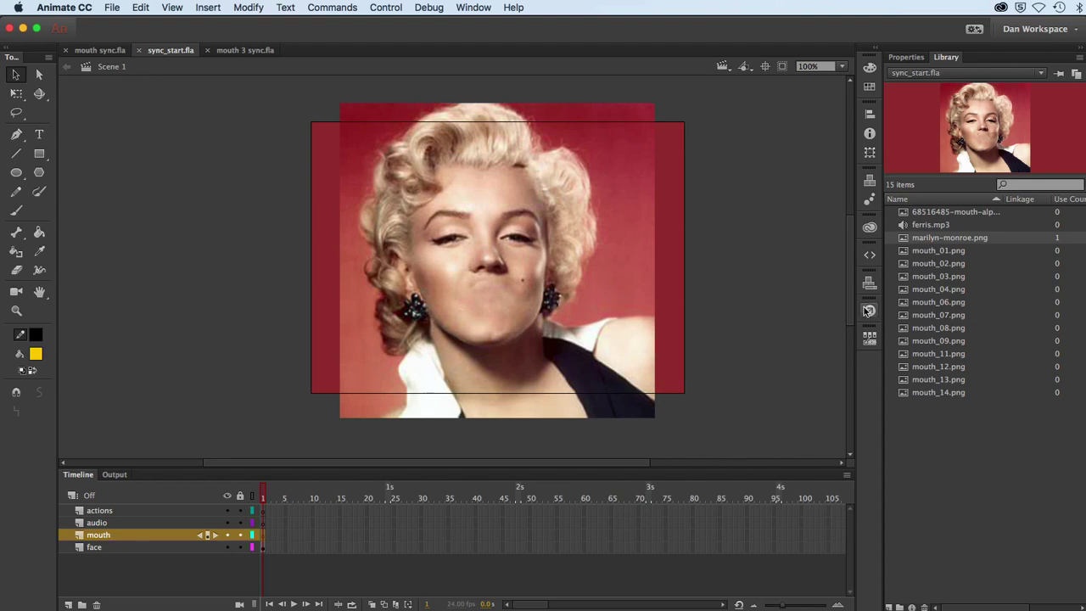
pyautogui.click(930, 253)
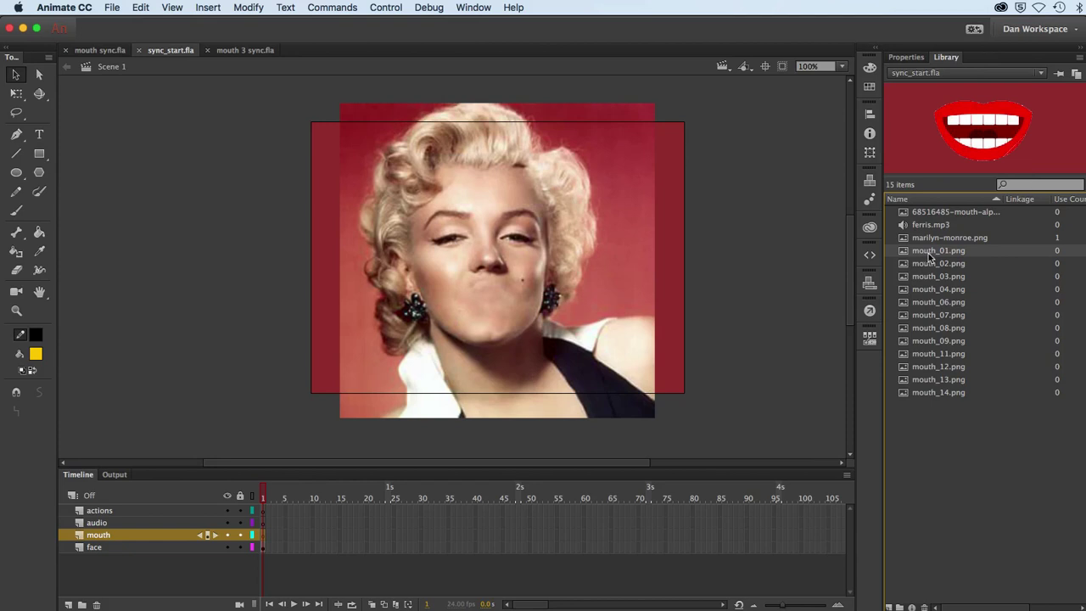
pyautogui.moveTo(930, 254); pyautogui.dragTo(501, 323)
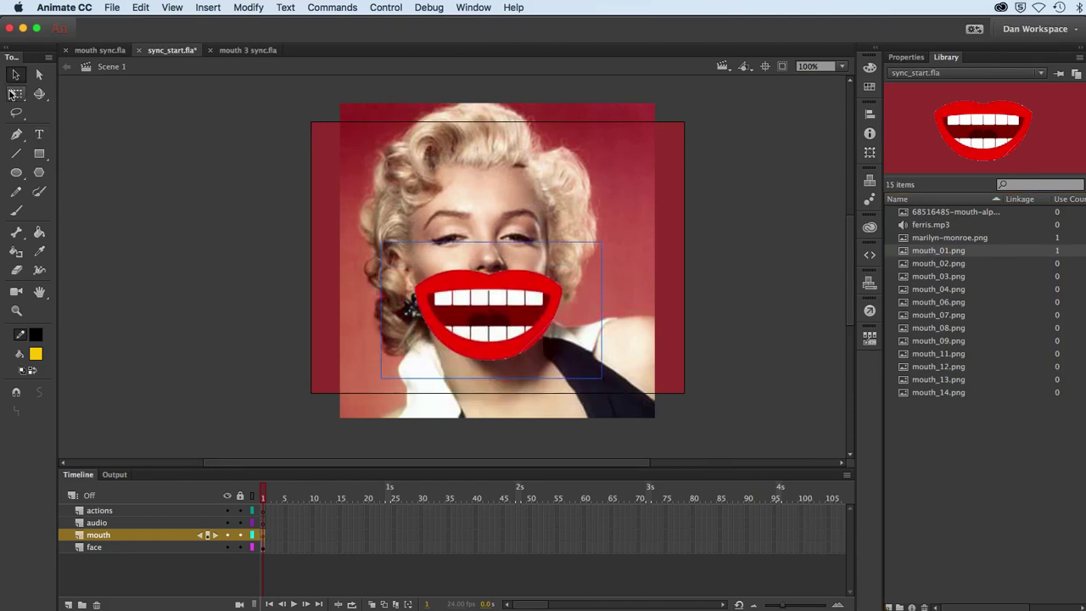
# - Scale the mouth image down to fit the face, rotate it slightly counterclockwise to match the head tilt, and save the file
pyautogui.click(16, 93)
pyautogui.moveTo(380, 379); pyautogui.dragTo(475, 311)
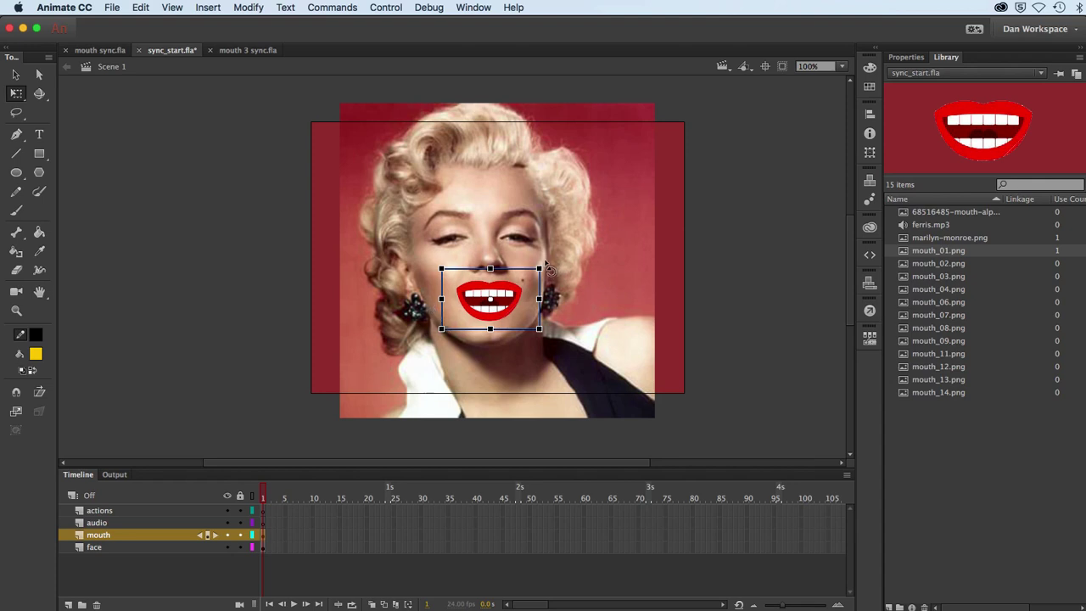
pyautogui.moveTo(548, 270); pyautogui.dragTo(547, 267)
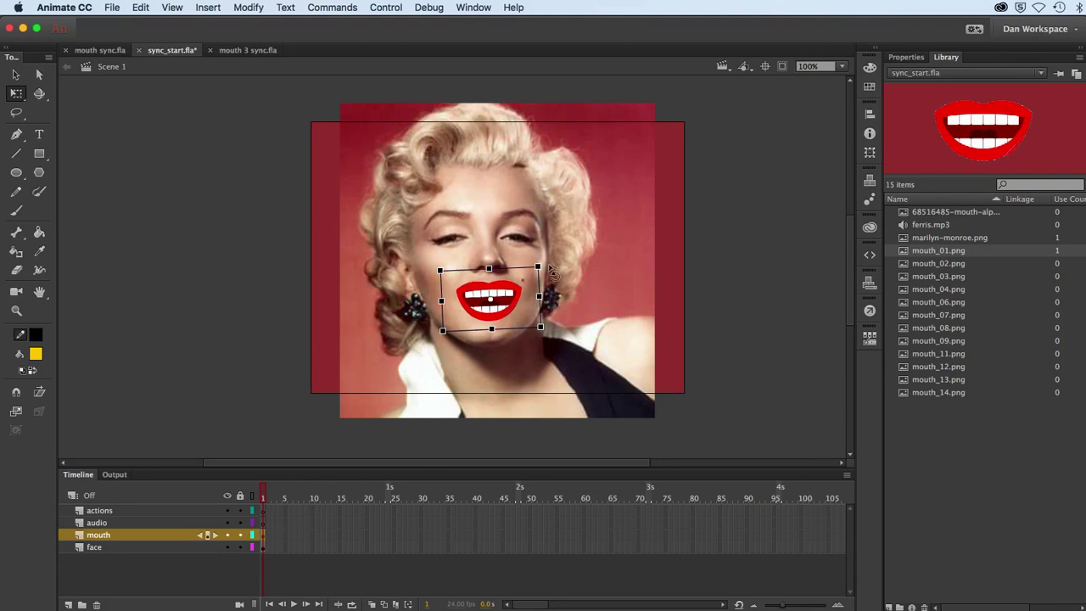
pyautogui.moveTo(484, 308); pyautogui.dragTo(486, 307)
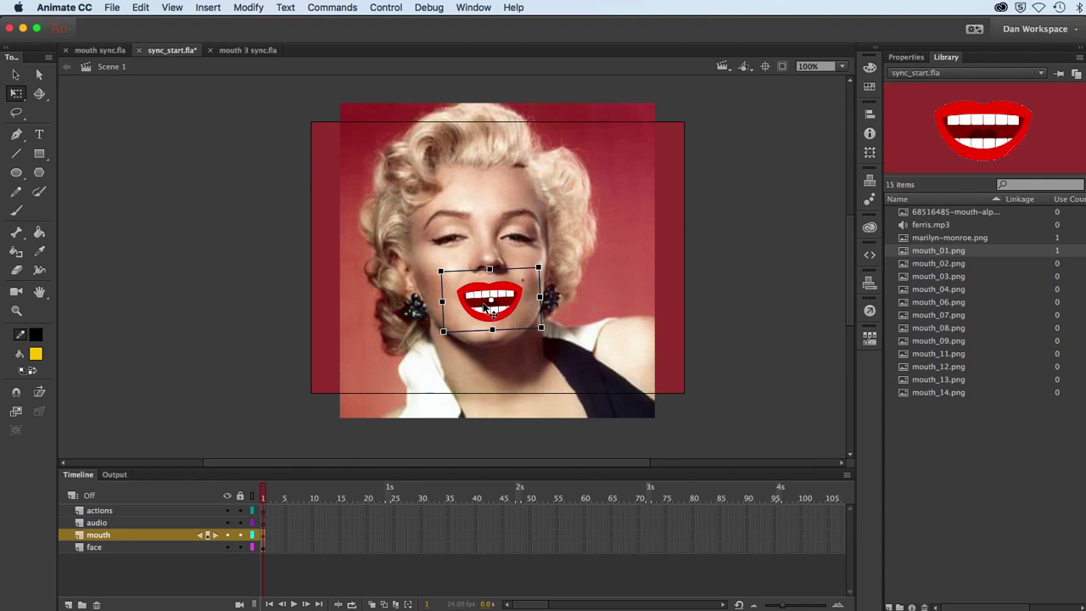
pyautogui.click(15, 75)
pyautogui.click(193, 167)
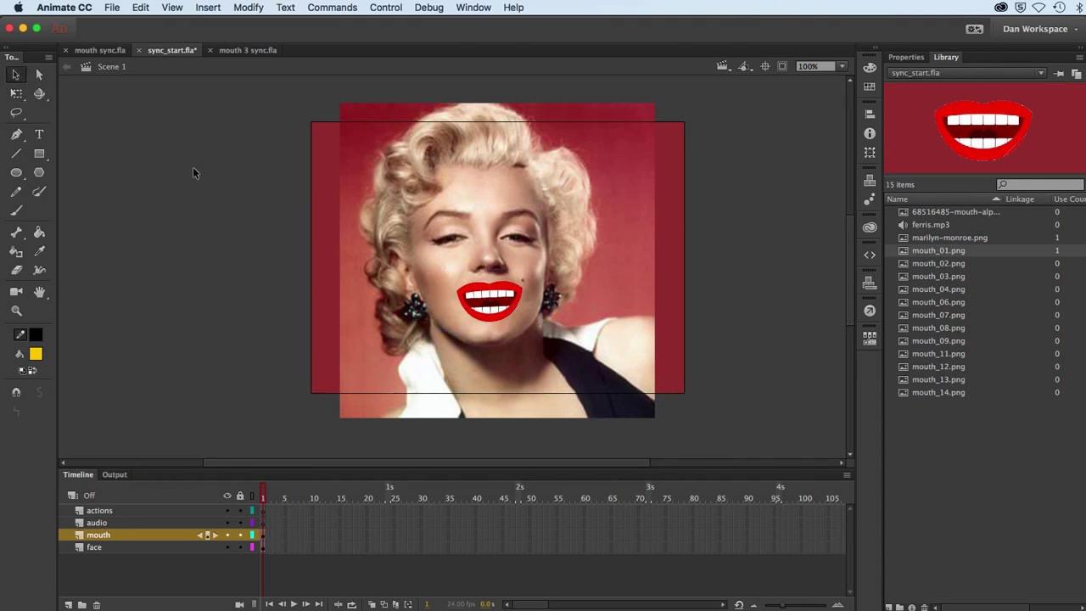
pyautogui.press('super+s')
# - Convert the mouth image to a Graphic symbol named mouth
pyautogui.click(493, 308)
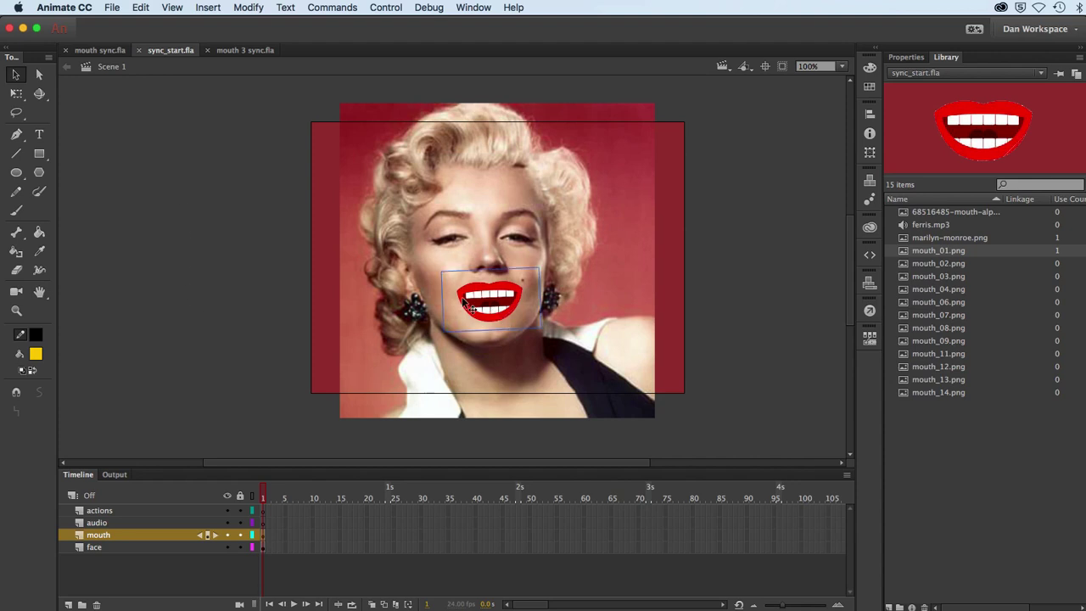
pyautogui.click(248, 8)
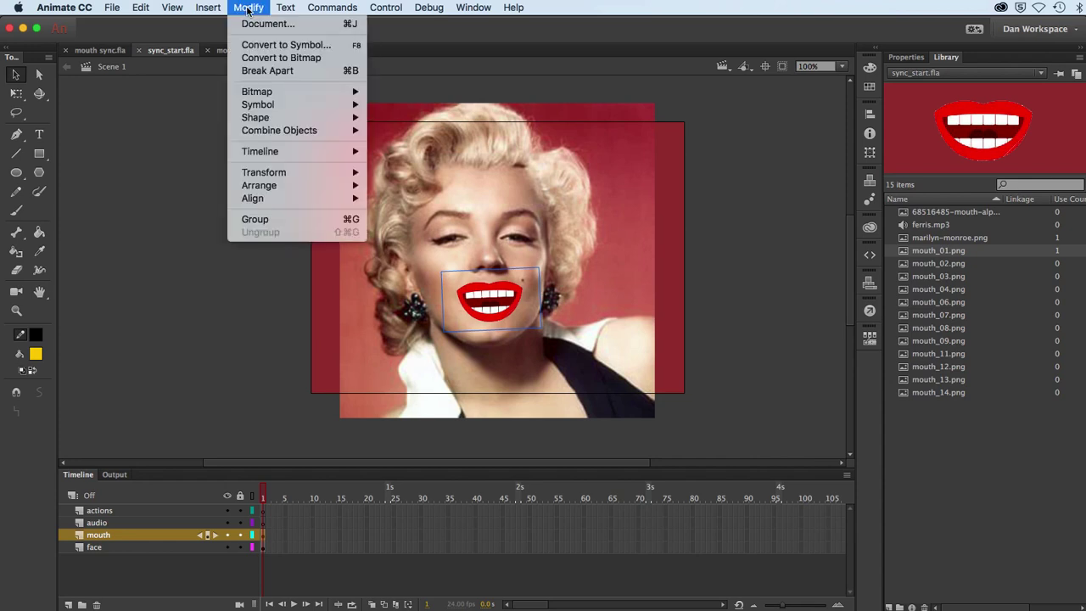
pyautogui.click(254, 47)
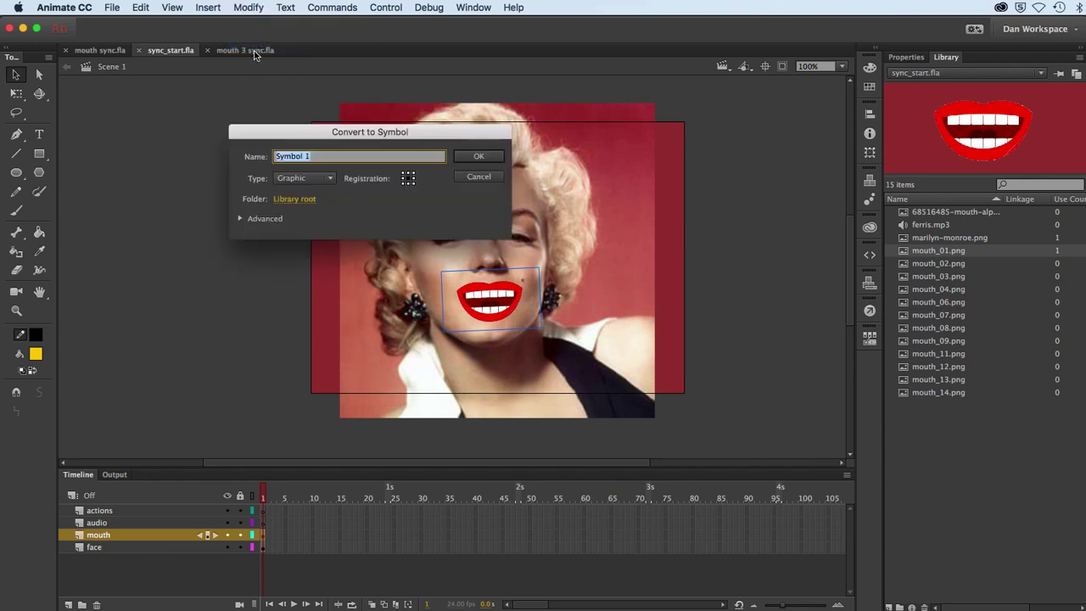
pyautogui.click(295, 179)
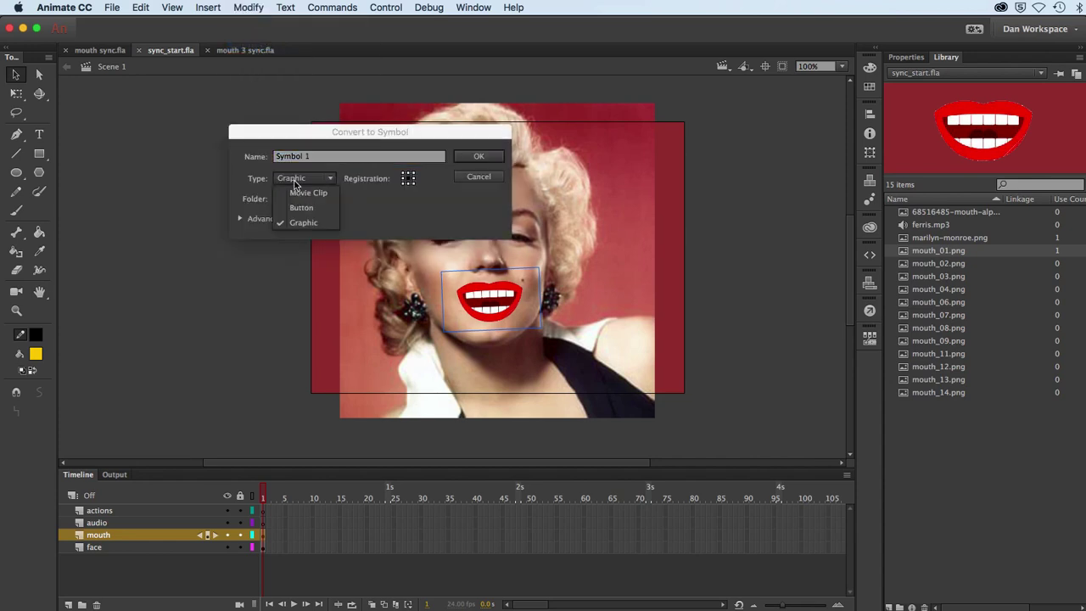
pyautogui.click(294, 182)
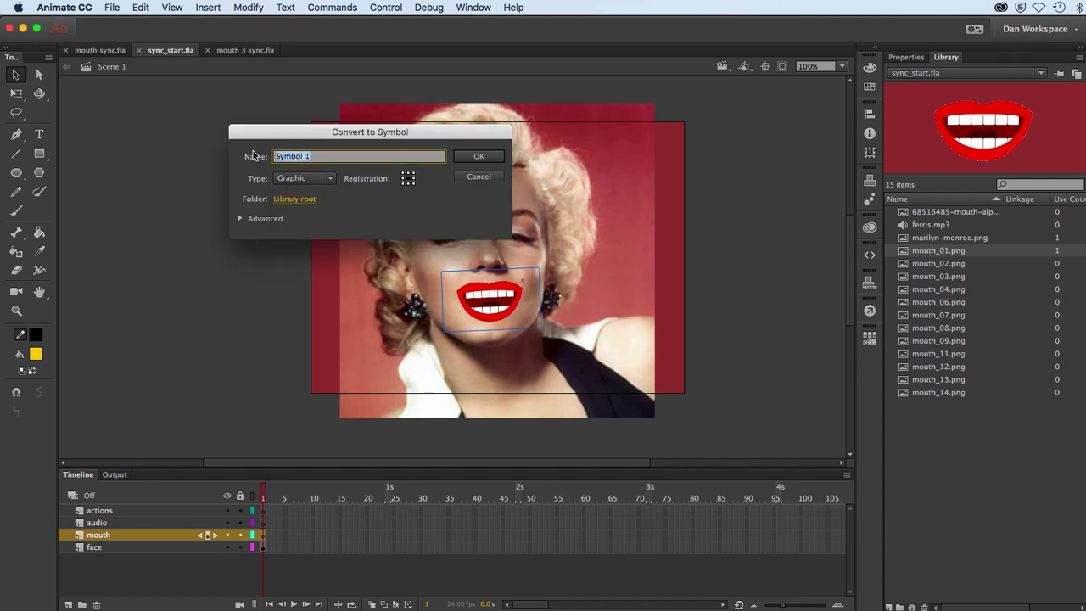
pyautogui.write('mouth')
pyautogui.click(475, 157)
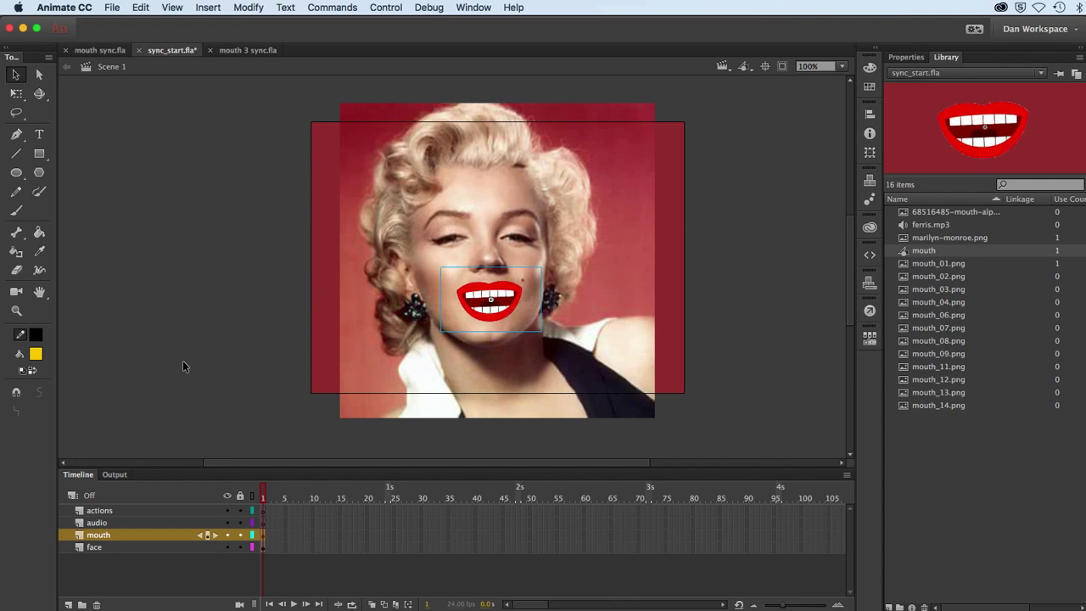
# - Open the mouth symbol for editing and add keyframes on frames 2 through 12 of its layer
pyautogui.doubleClick(480, 312)
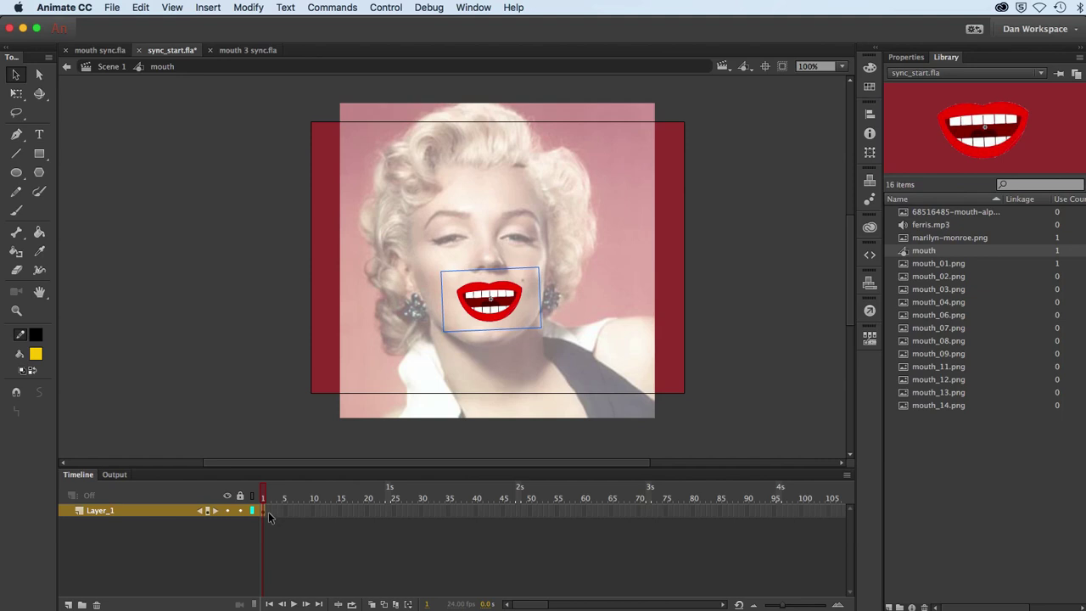
pyautogui.click(324, 510)
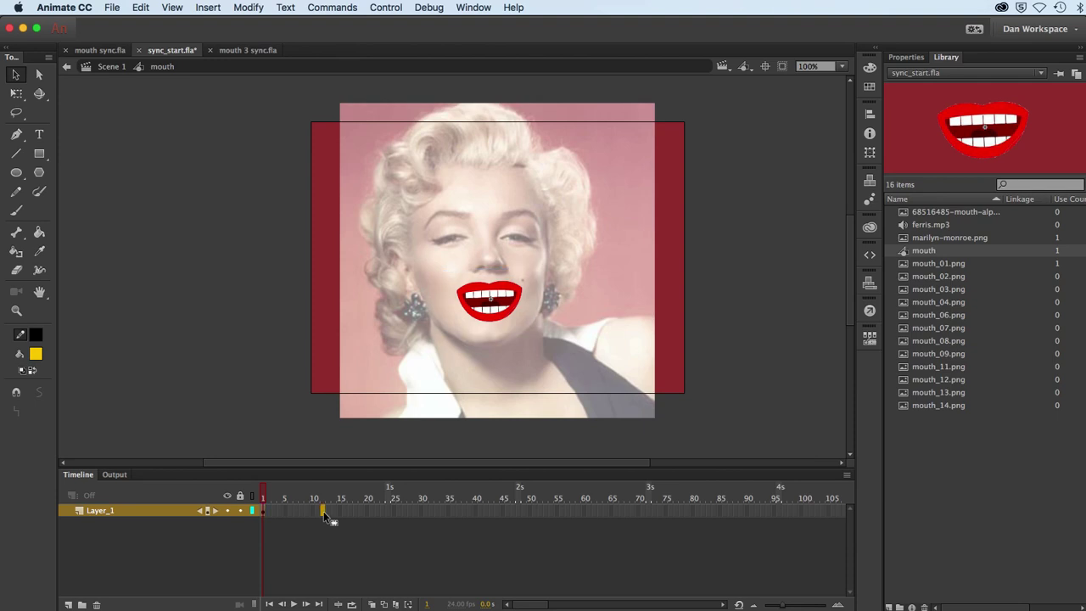
pyautogui.keyDown('shift'); pyautogui.click(270, 512); pyautogui.keyUp('shift')
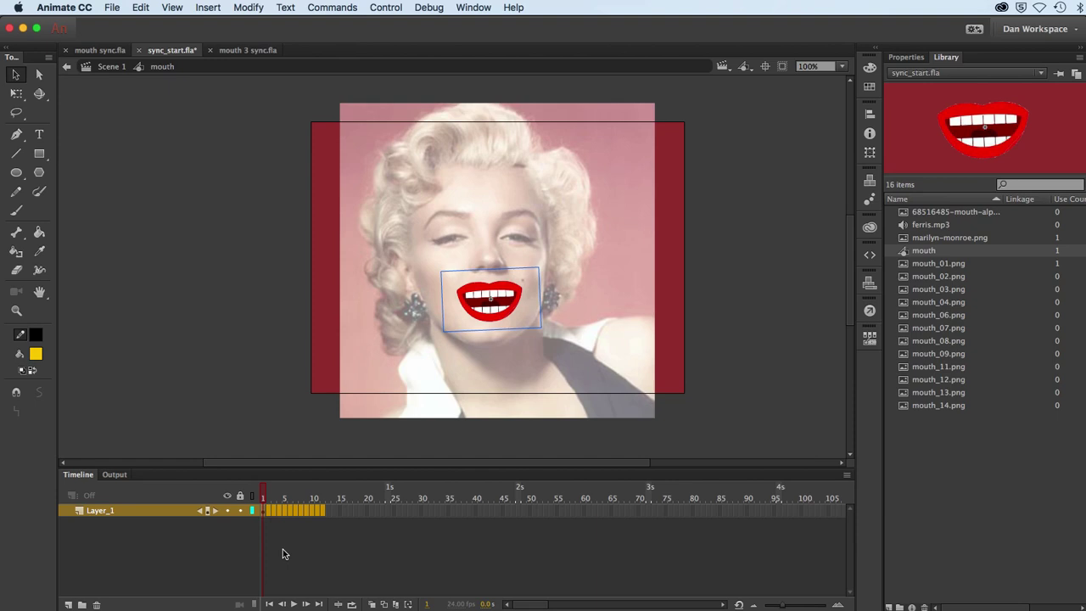
pyautogui.press('F6')
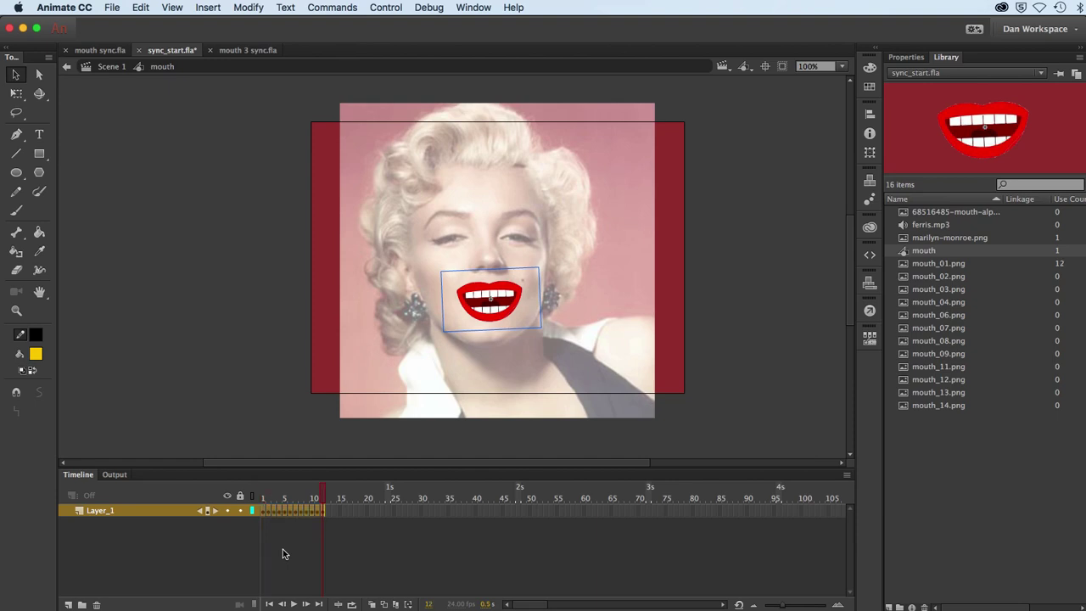
pyautogui.click(283, 549)
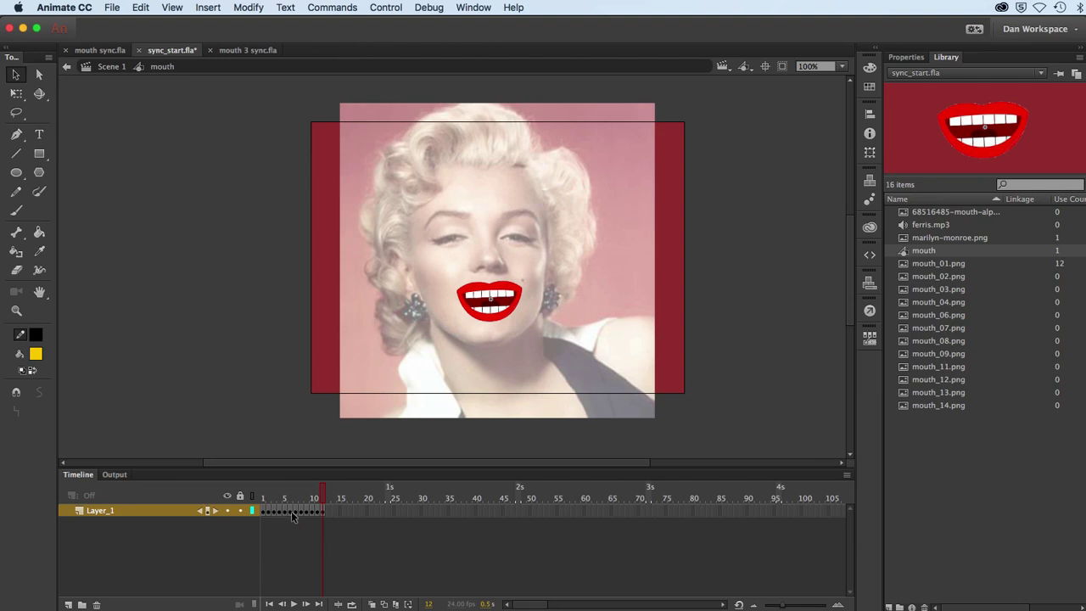
# - Swap the mouth bitmap on frame 2 of the mouth symbol for mouth_02.png
pyautogui.moveTo(272, 503); pyautogui.dragTo(269, 504)
pyautogui.click(489, 315)
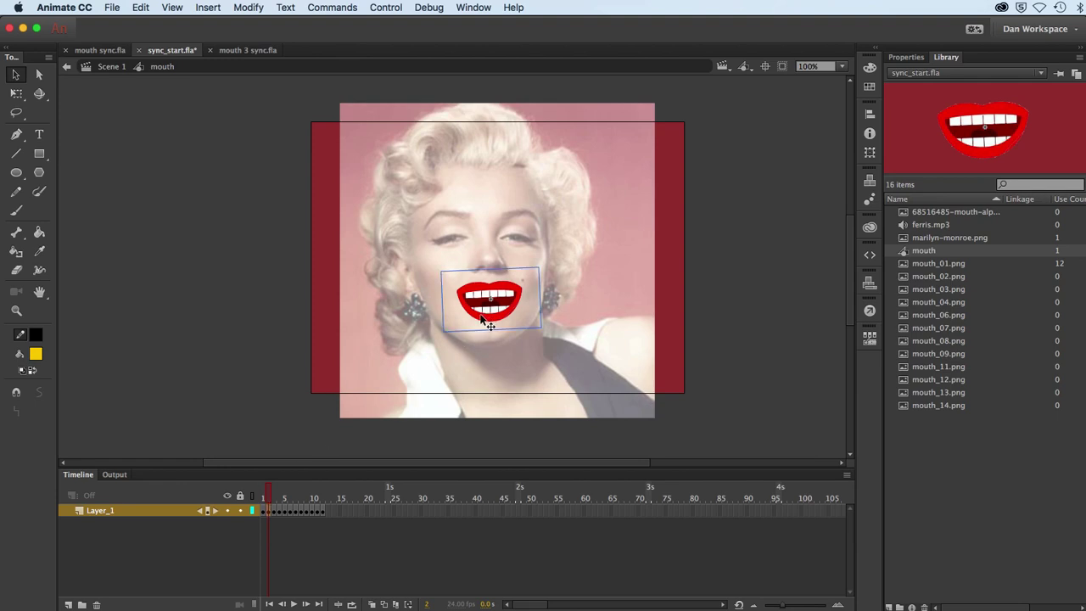
pyautogui.click(895, 57)
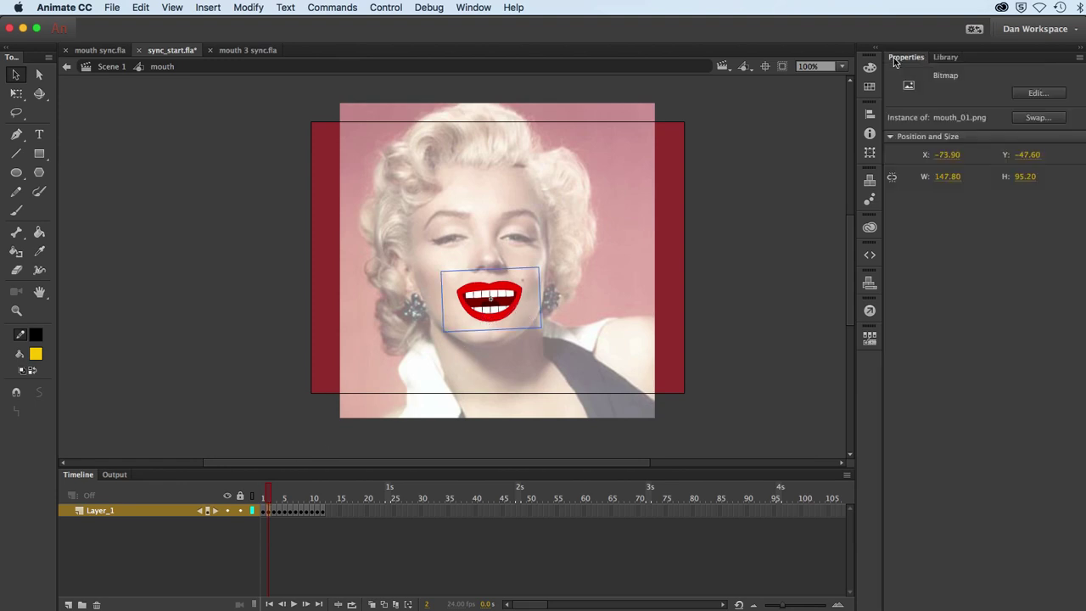
pyautogui.click(1039, 117)
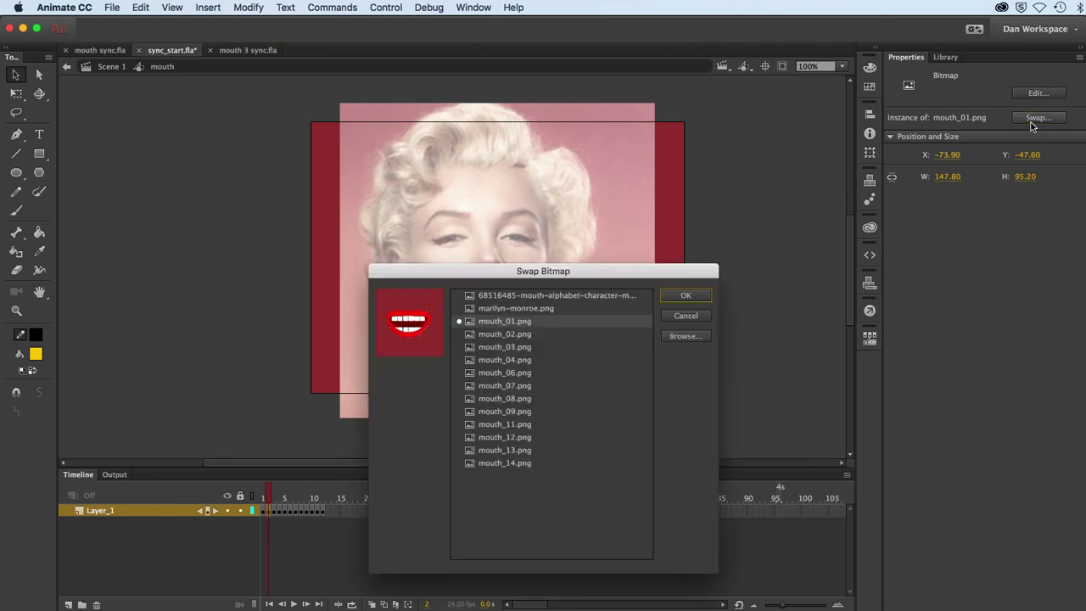
pyautogui.click(547, 334)
pyautogui.click(675, 302)
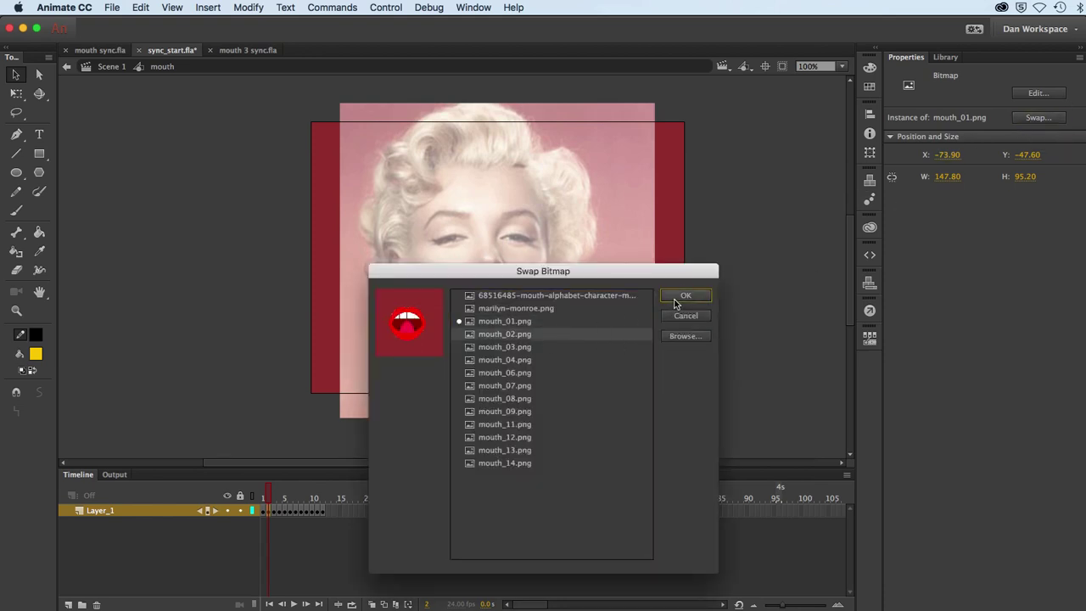
# - Swap the mouth bitmap on frame 3 of the mouth symbol for mouth_03.png
pyautogui.click(275, 504)
pyautogui.click(485, 308)
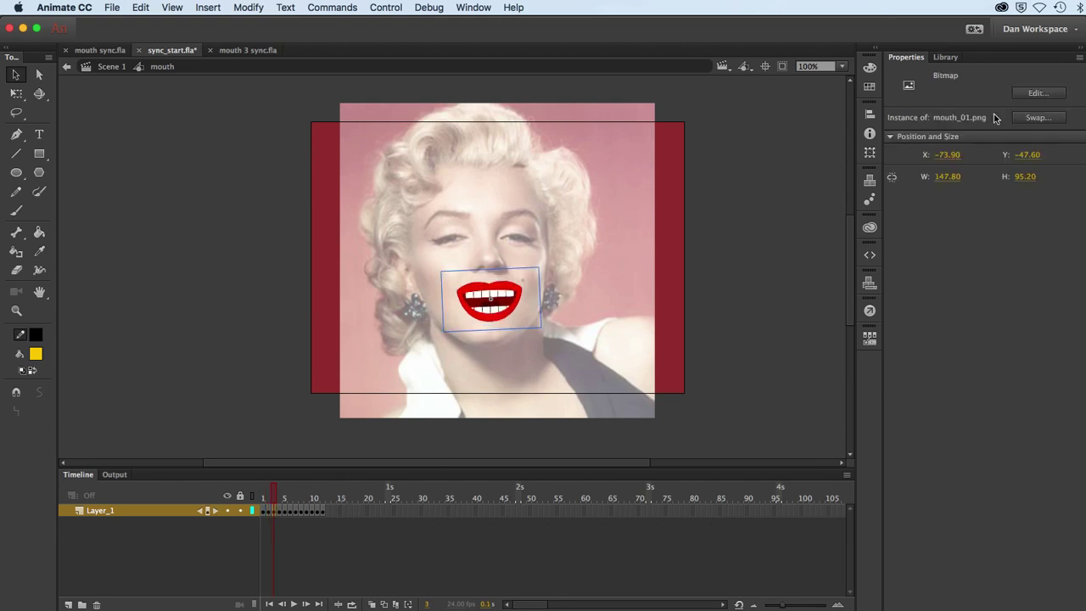
pyautogui.click(1033, 117)
pyautogui.click(552, 347)
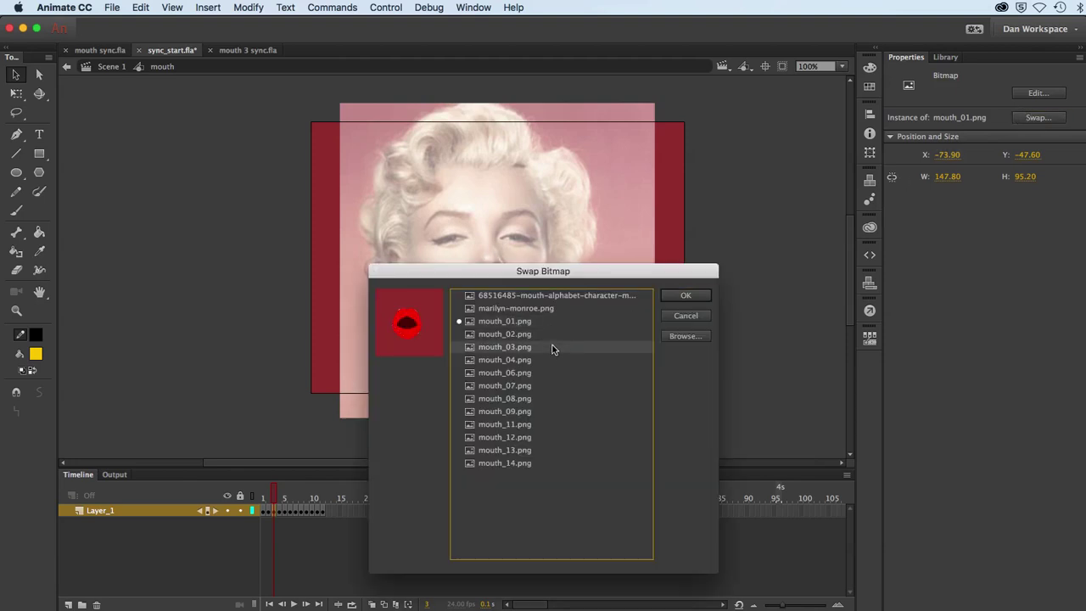
pyautogui.click(684, 295)
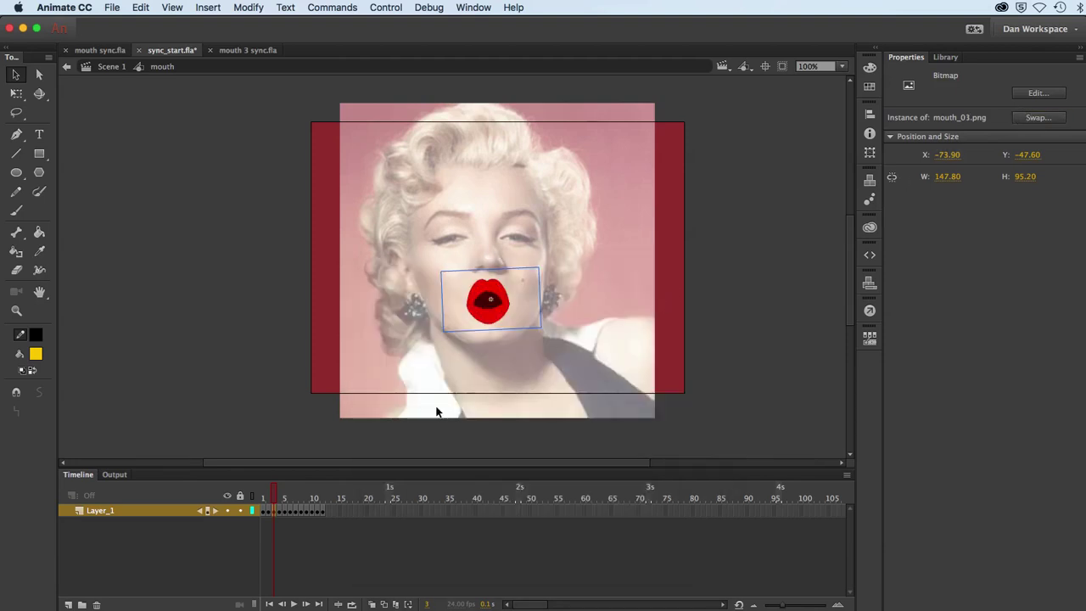
# - Swap the mouth bitmap on frame 4 of the mouth symbol for mouth_04.png
pyautogui.click(279, 504)
pyautogui.click(487, 320)
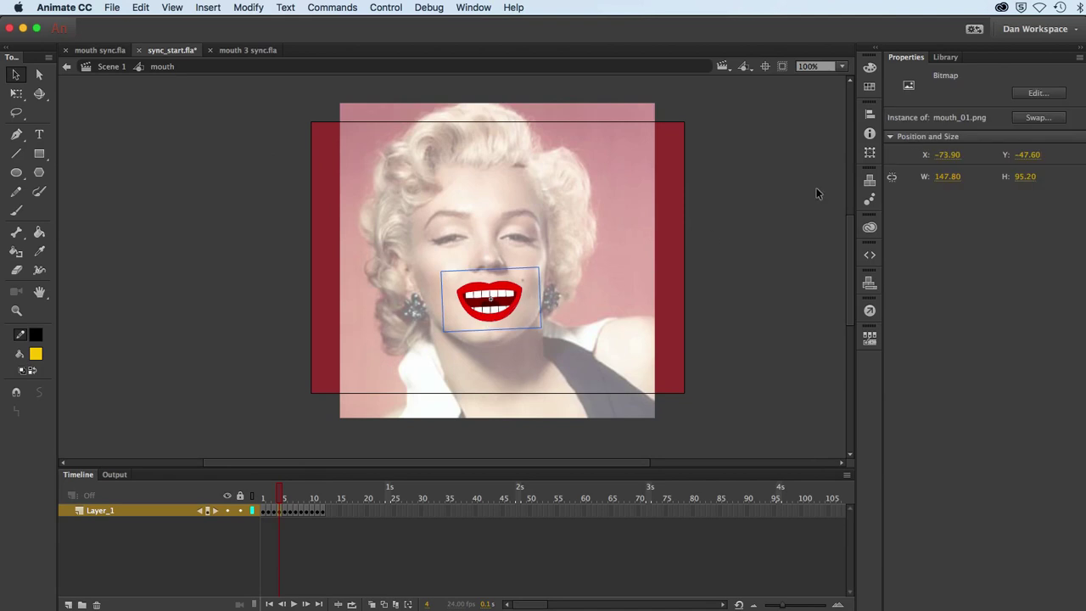
pyautogui.click(1034, 117)
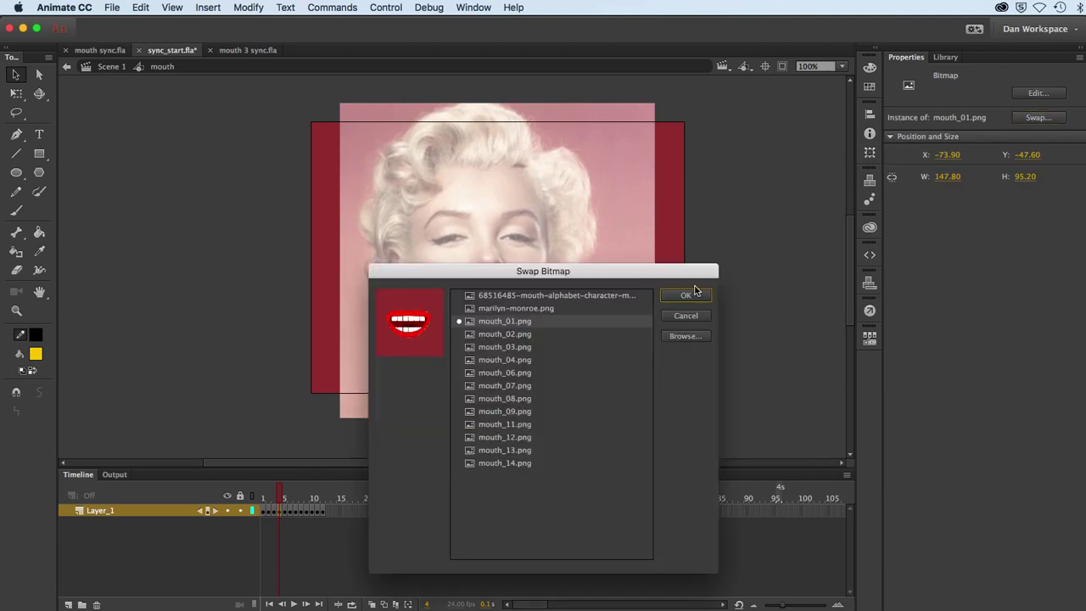
pyautogui.click(531, 361)
pyautogui.click(683, 295)
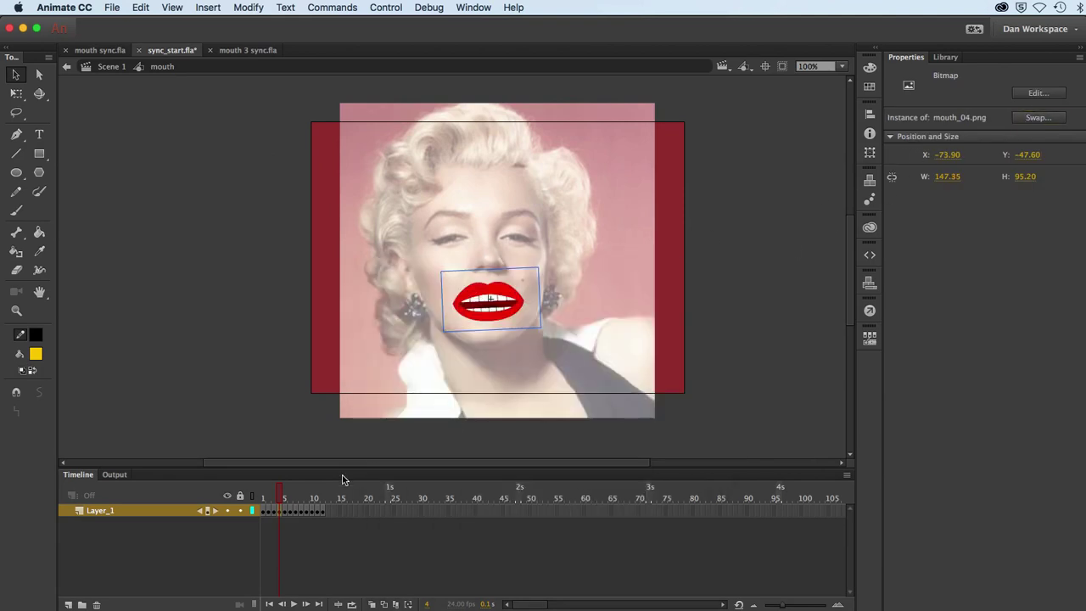
# - Swap the mouth bitmap on frame 5 of the mouth symbol for mouth_06.png
pyautogui.click(287, 509)
pyautogui.click(487, 320)
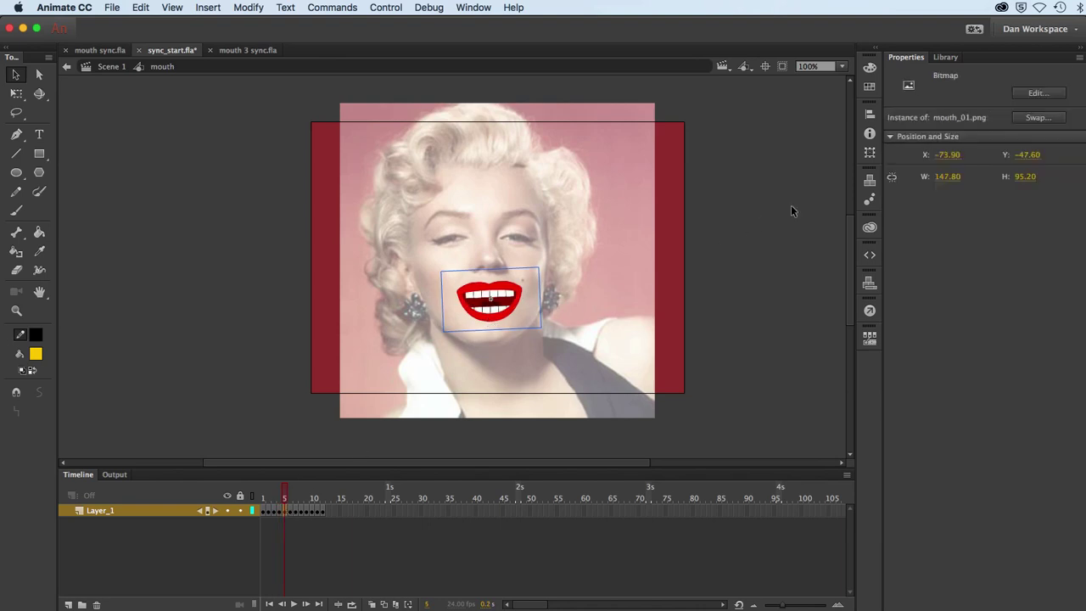
pyautogui.click(1036, 117)
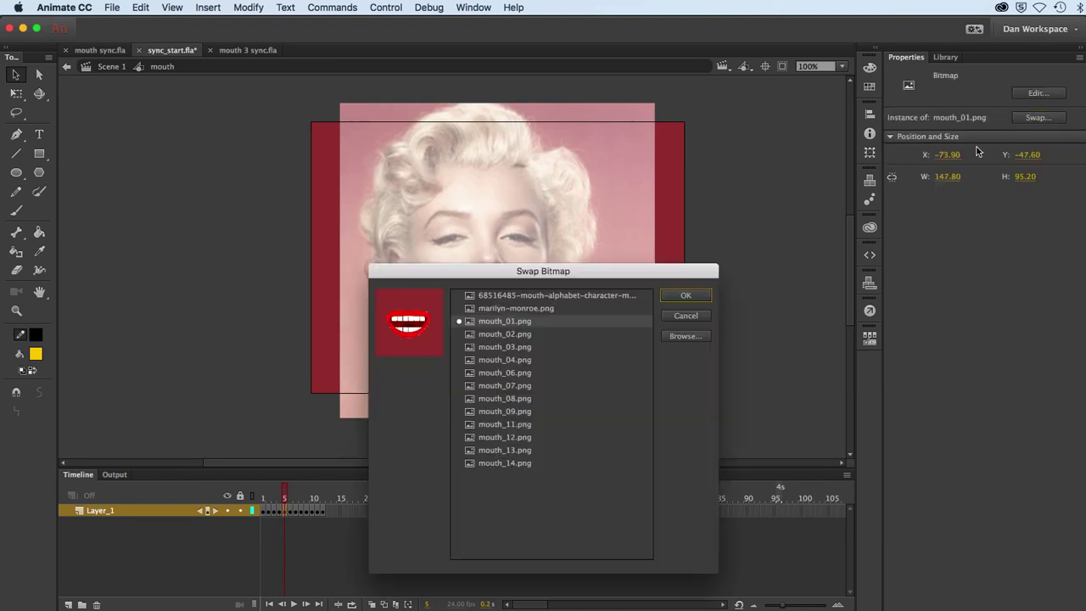
pyautogui.click(505, 371)
pyautogui.click(683, 295)
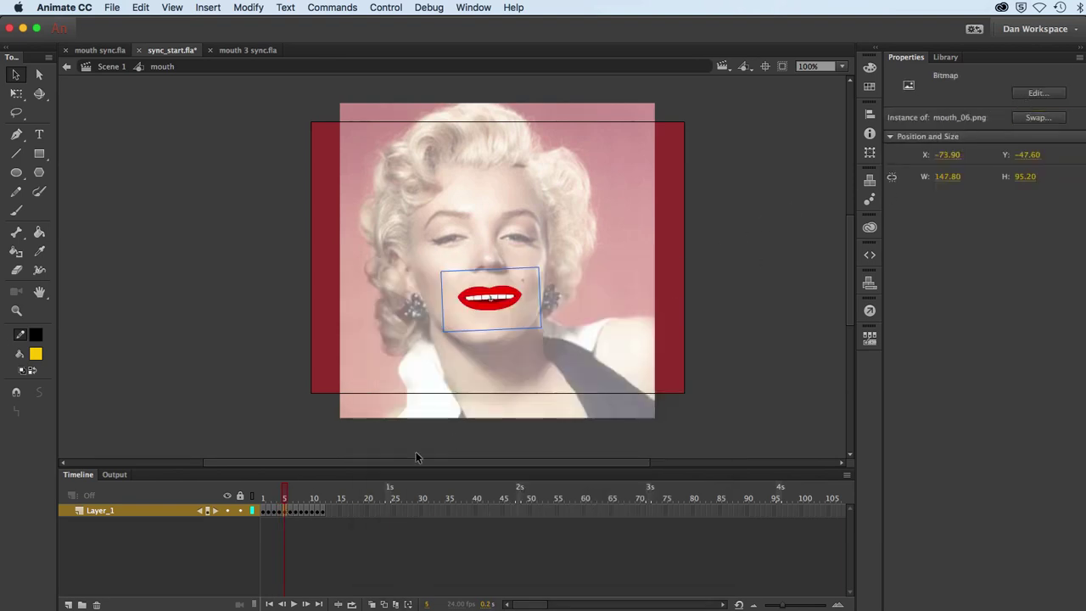
# - Swap the mouth bitmap on frame 6 of the mouth symbol for mouth_07.png
pyautogui.click(291, 511)
pyautogui.click(291, 511)
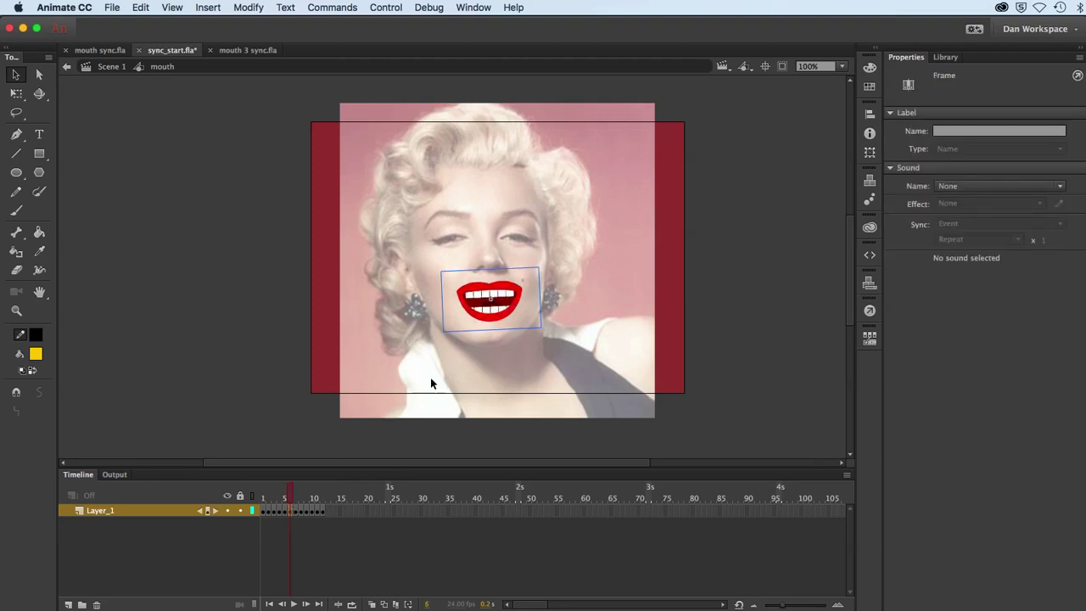
pyautogui.click(492, 325)
pyautogui.click(1011, 121)
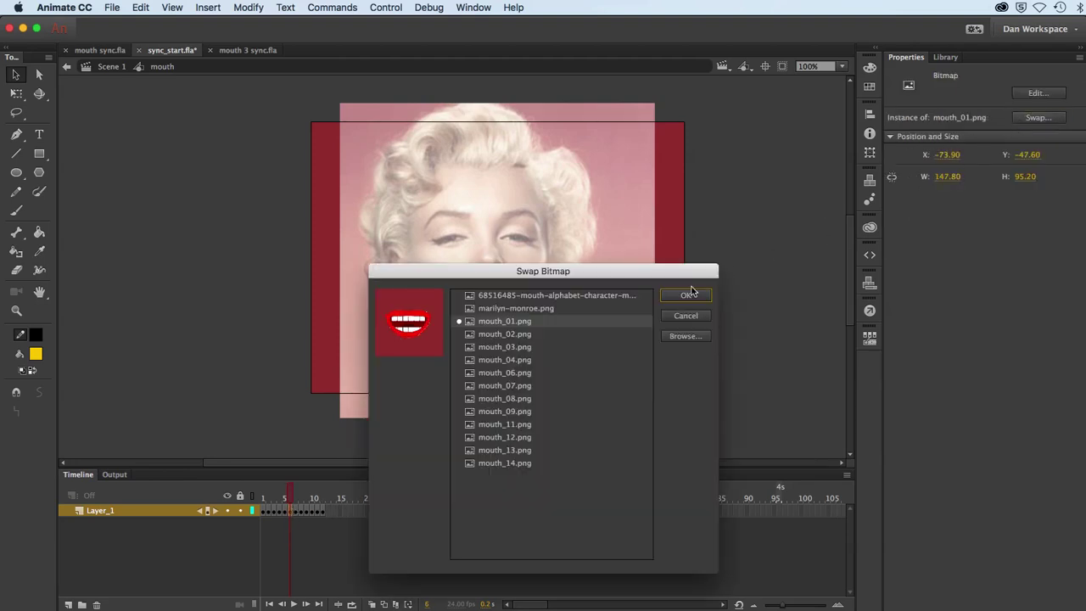
pyautogui.click(500, 386)
pyautogui.click(682, 297)
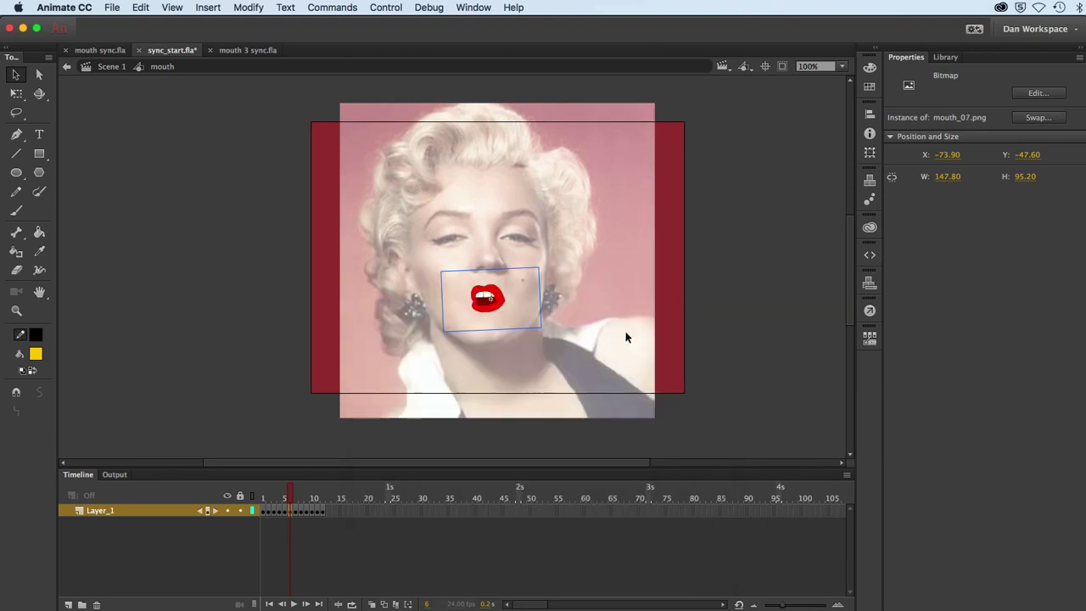
# - Swap the mouth bitmap on frame 7 of the mouth symbol for mouth_08.png
pyautogui.click(295, 510)
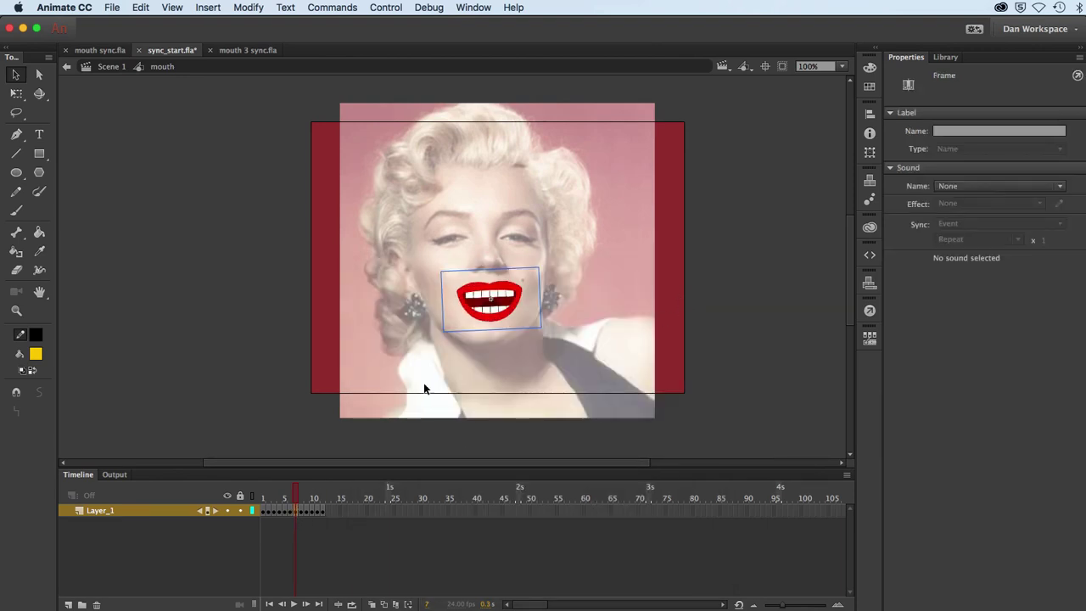
pyautogui.click(482, 320)
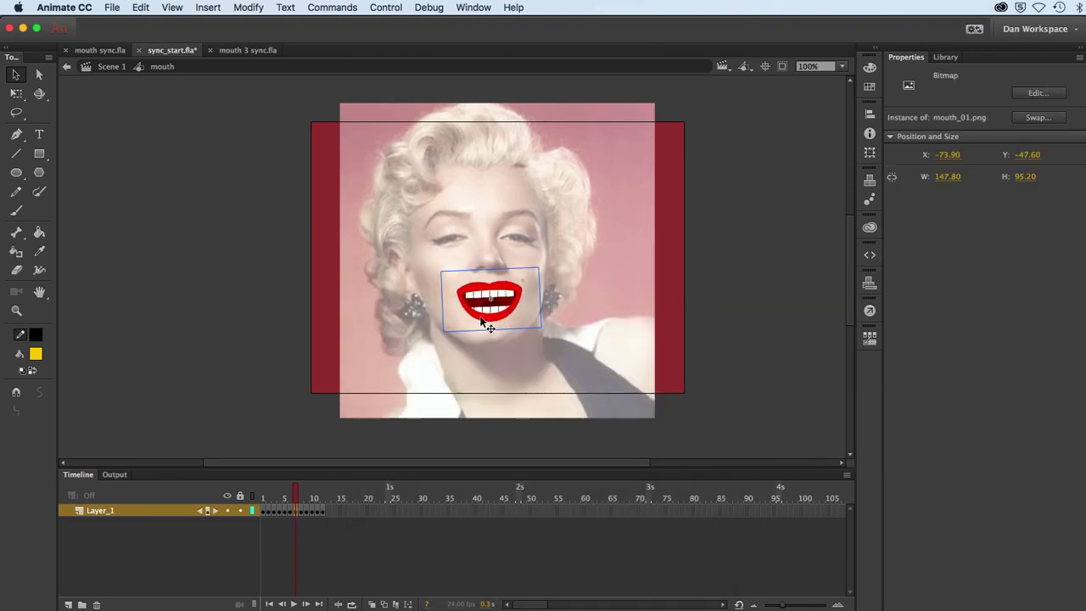
pyautogui.click(1022, 119)
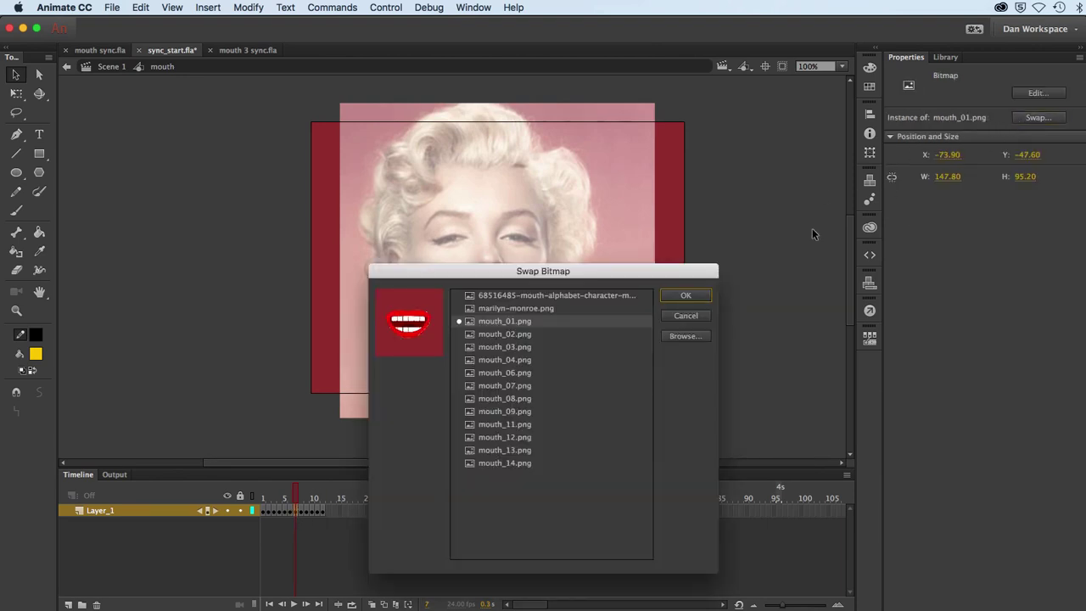
pyautogui.click(517, 398)
pyautogui.click(686, 296)
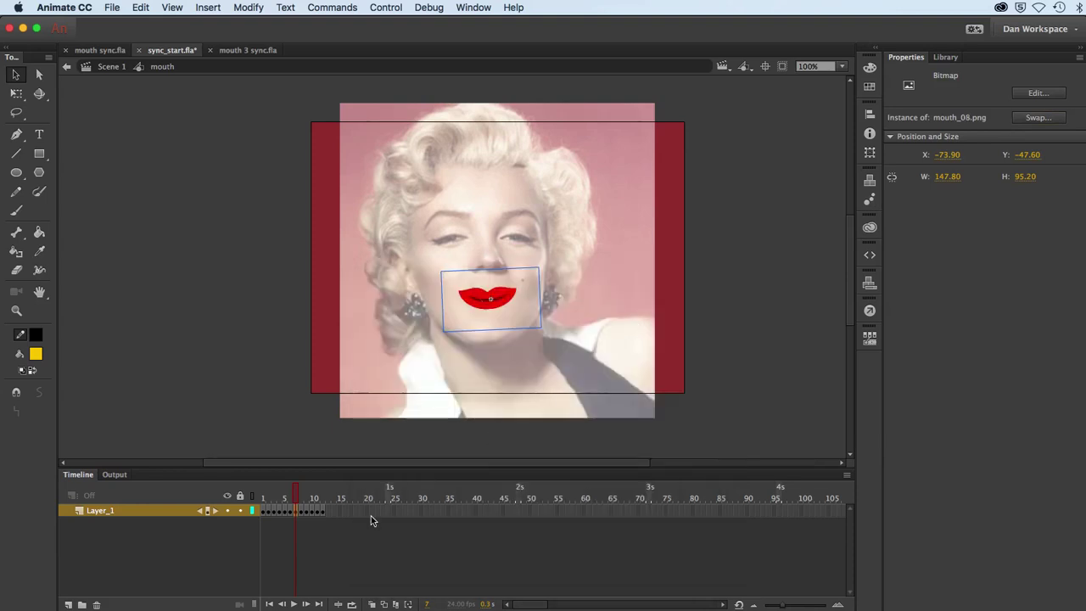
# - Swap the mouth bitmap on frame 8 of the mouth symbol for mouth_09.png
pyautogui.click(289, 510)
pyautogui.click(489, 306)
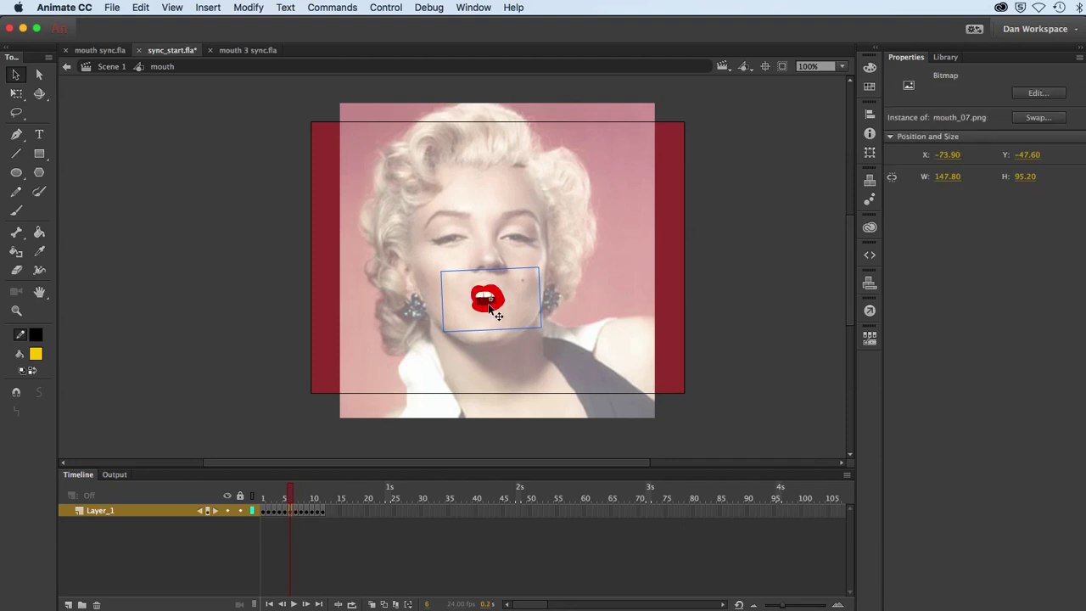
pyautogui.click(299, 510)
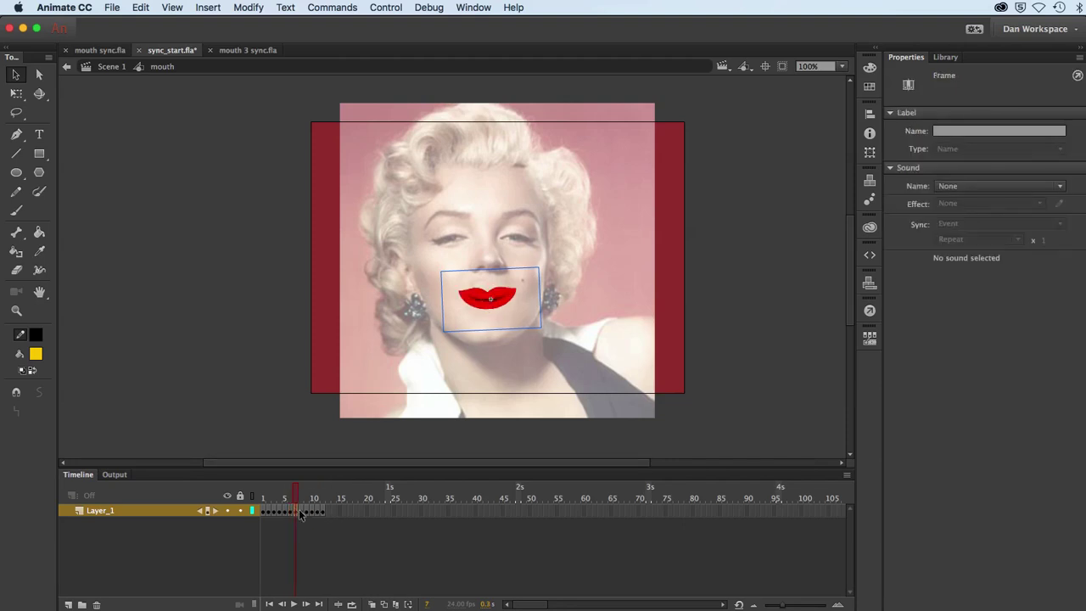
pyautogui.click(303, 511)
pyautogui.click(492, 320)
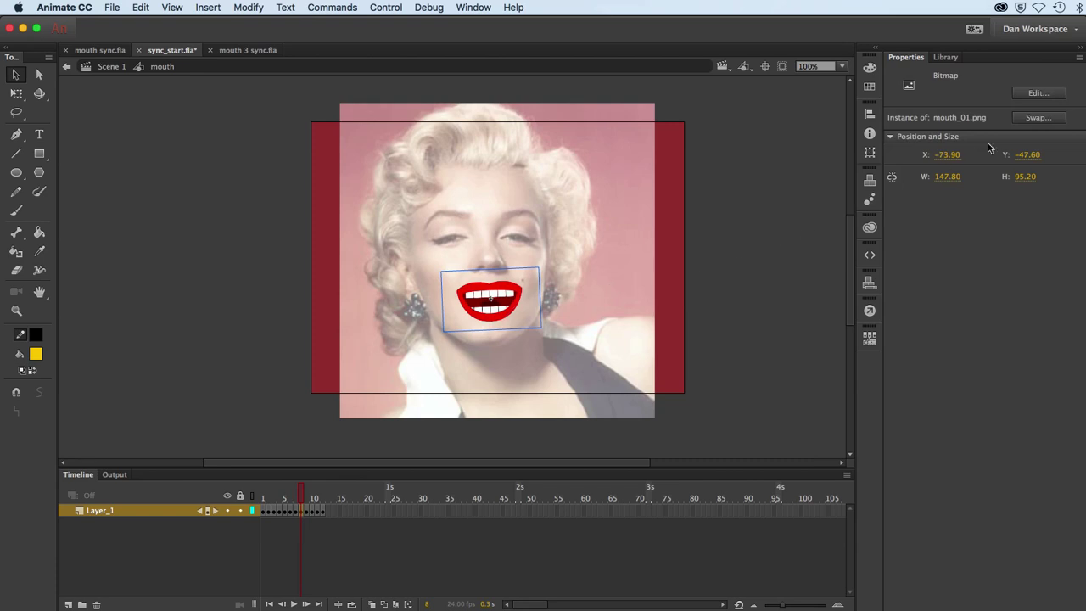
pyautogui.click(1038, 117)
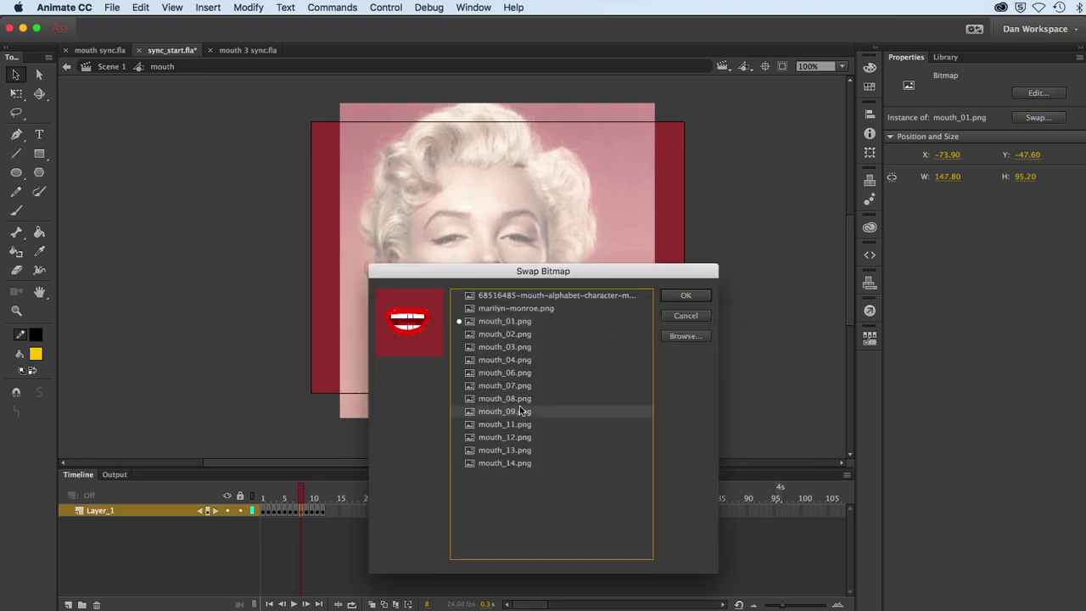
pyautogui.click(521, 411)
pyautogui.click(685, 295)
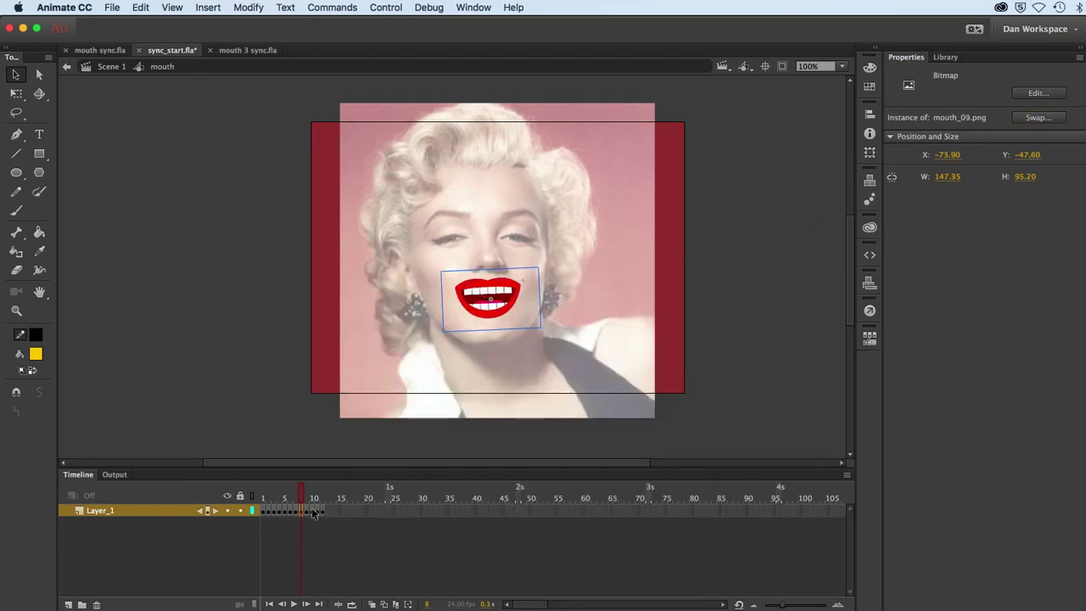
# - Swap the mouth bitmap on frame 9 of the mouth symbol for mouth_11.png
pyautogui.click(308, 510)
pyautogui.click(478, 314)
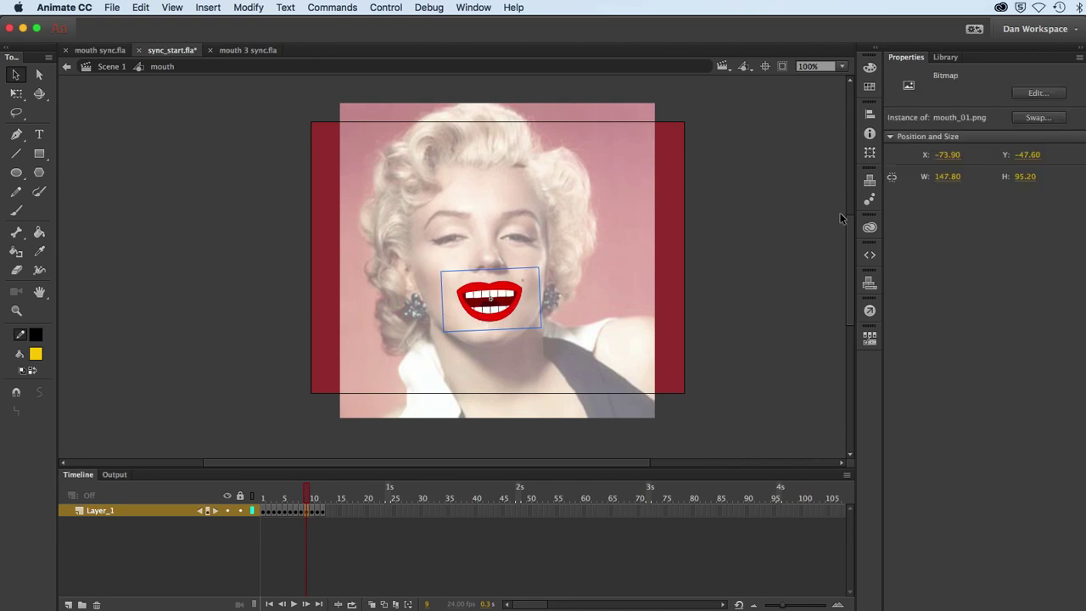
pyautogui.click(1038, 117)
pyautogui.click(516, 419)
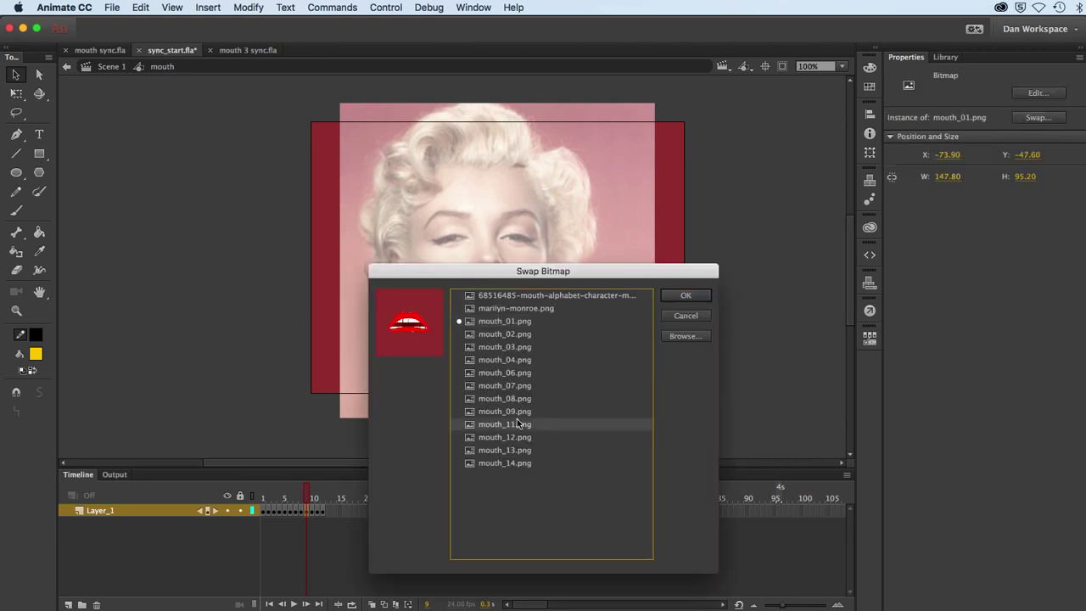
pyautogui.click(673, 297)
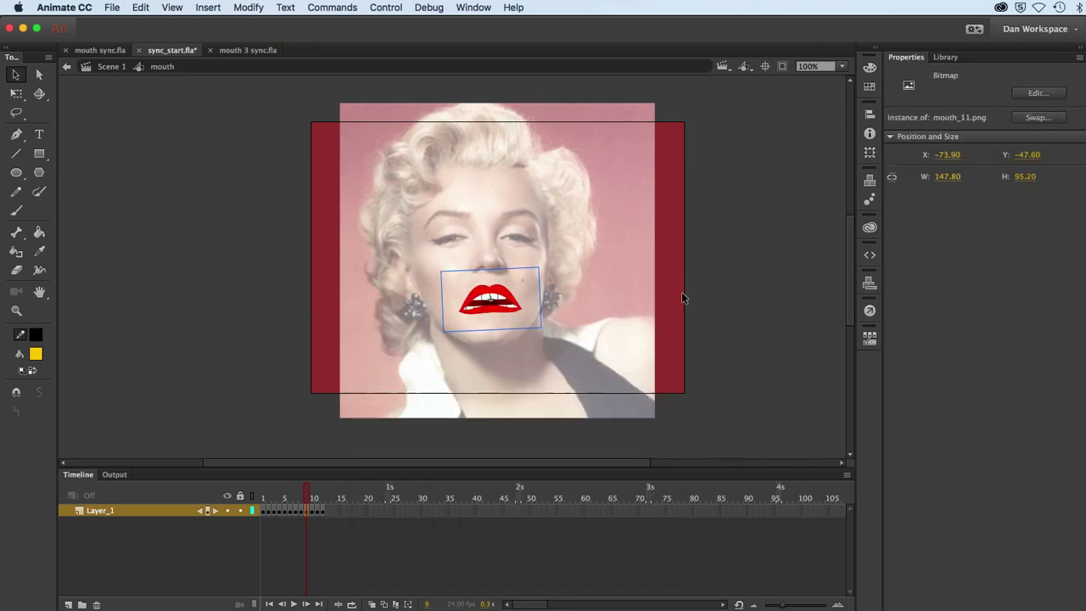
# - Swap the mouth bitmap on frame 10 of the mouth symbol for mouth_12.png
pyautogui.click(310, 510)
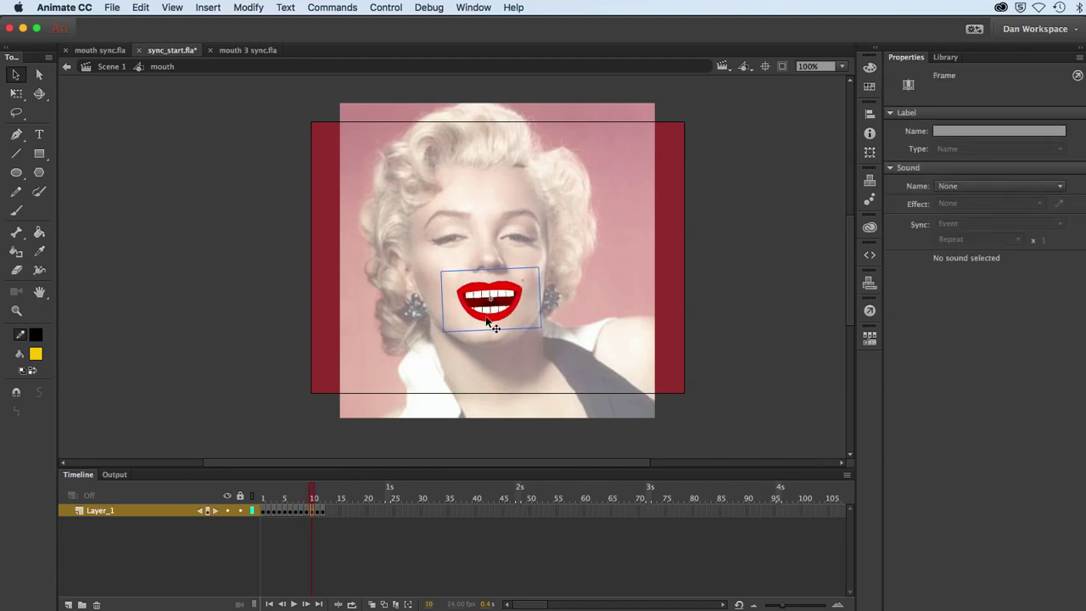
pyautogui.click(488, 316)
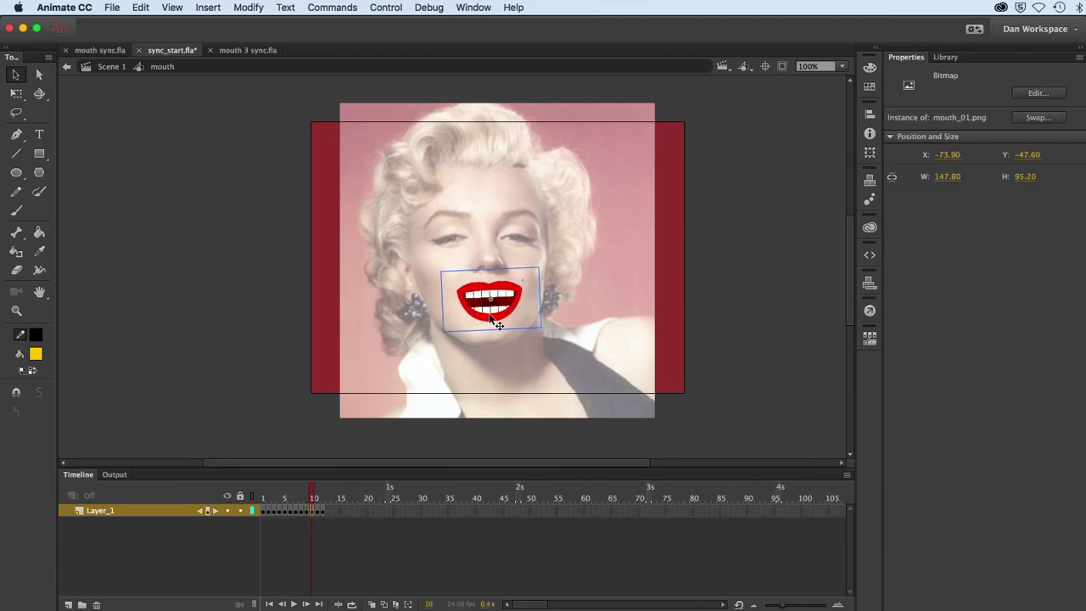
pyautogui.click(1030, 117)
pyautogui.click(521, 437)
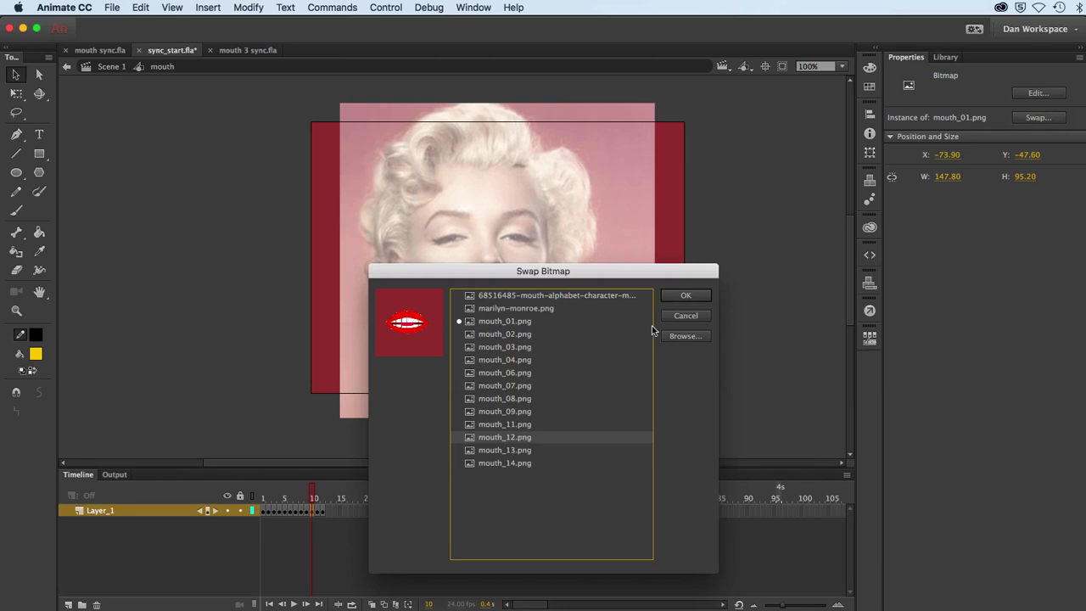
pyautogui.click(685, 295)
# - Swap the mouth bitmap on frame 11 of the mouth symbol for mouth_13.png
pyautogui.click(322, 509)
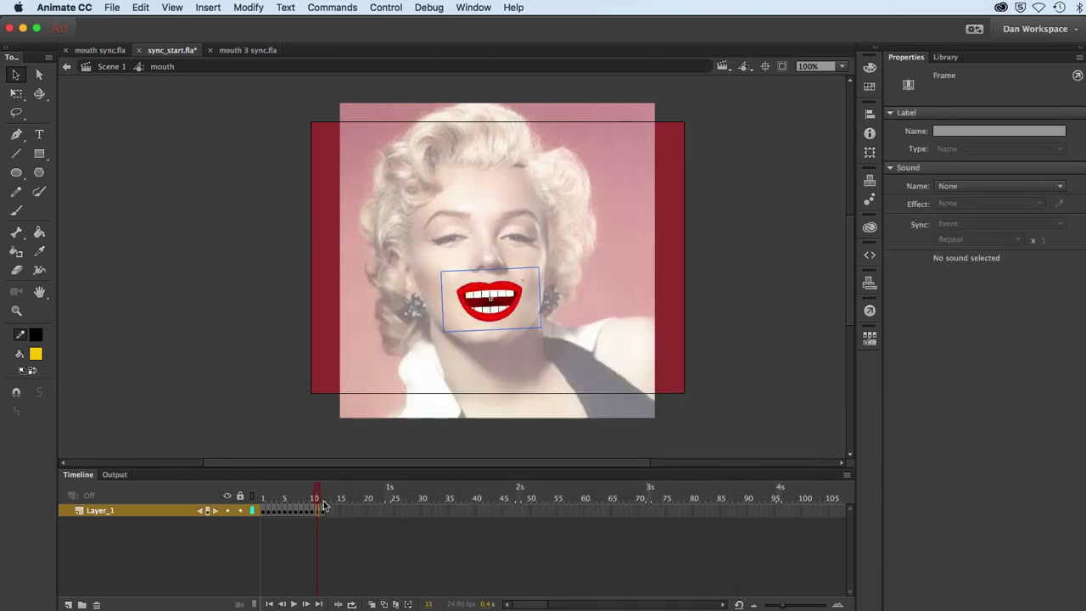
pyautogui.click(485, 318)
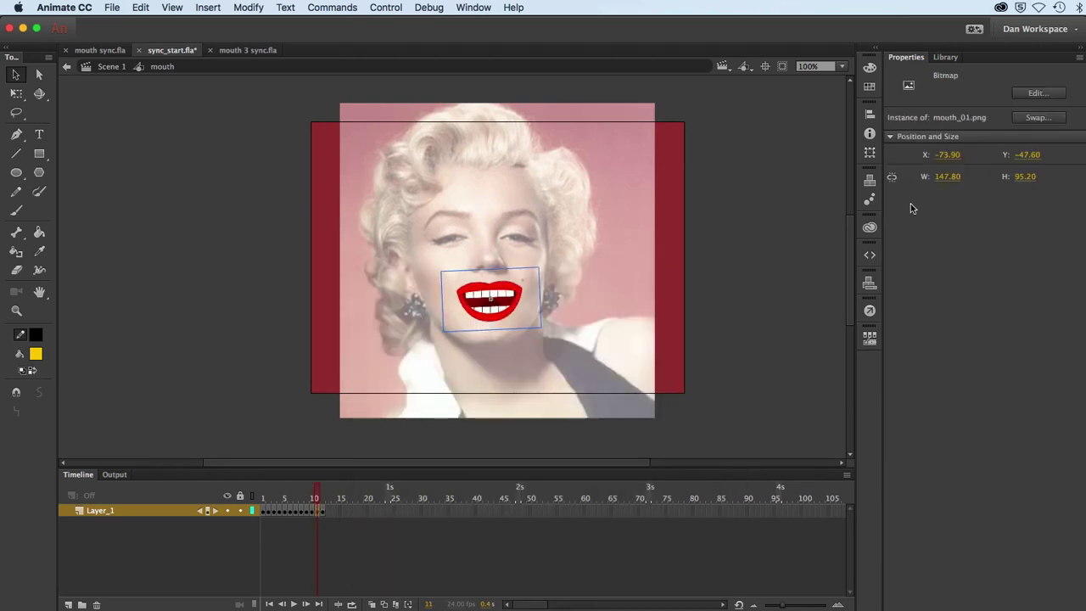
pyautogui.click(1029, 120)
pyautogui.click(496, 450)
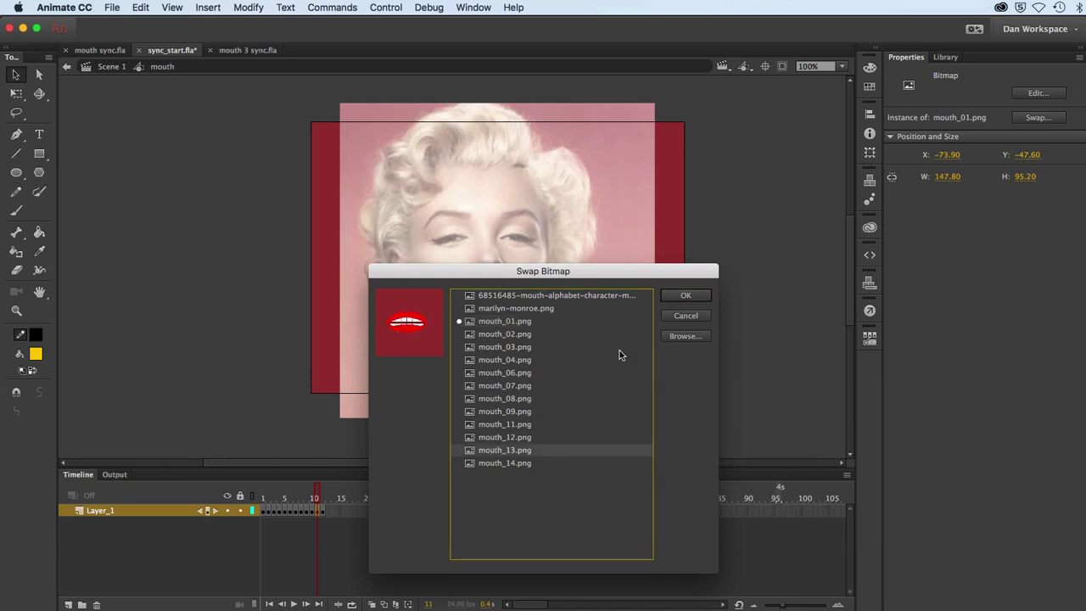
pyautogui.click(684, 296)
# - Swap the mouth bitmap on frame 12 of the mouth symbol for mouth_14.png and save the file
pyautogui.click(321, 509)
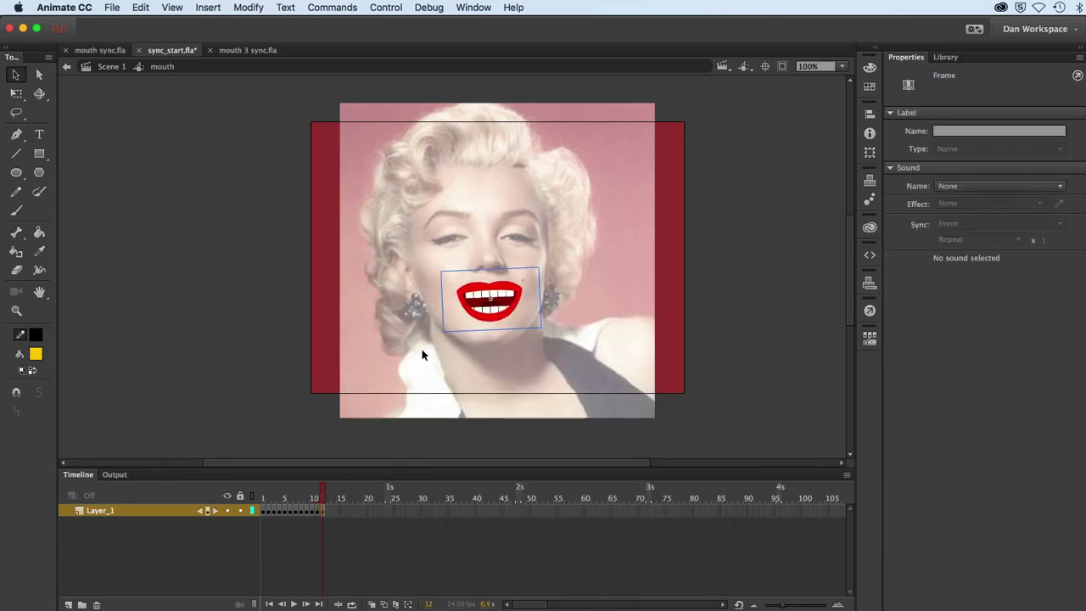
pyautogui.click(492, 305)
pyautogui.click(1036, 118)
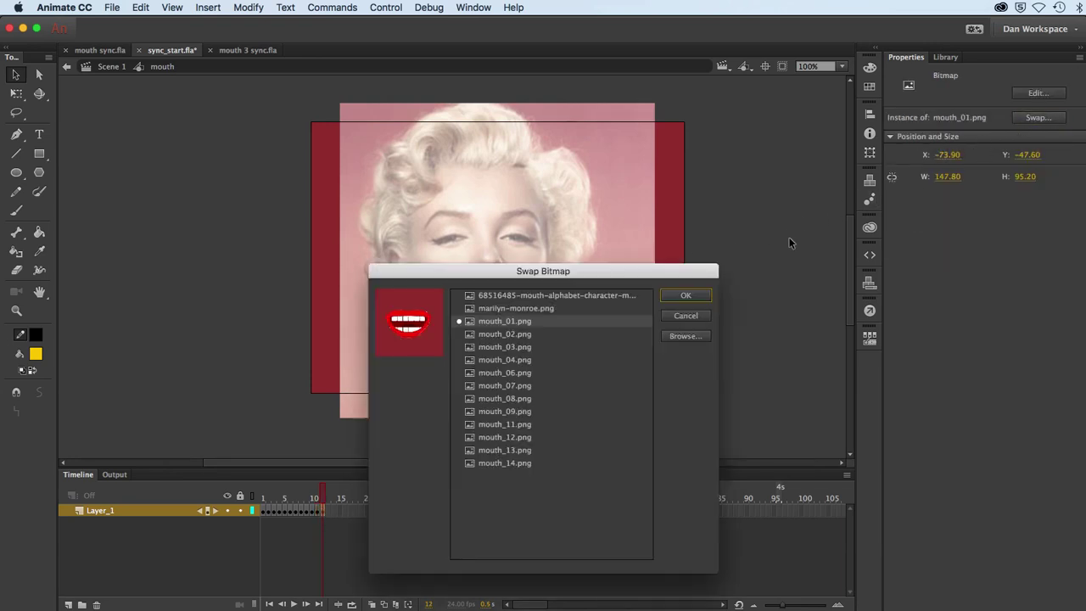
pyautogui.click(515, 463)
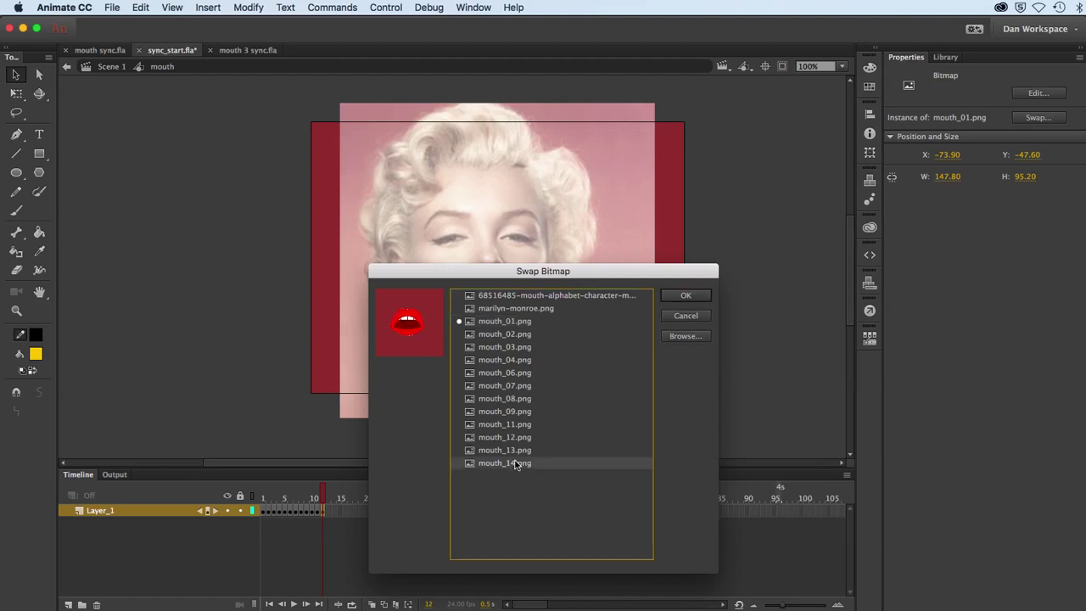
pyautogui.click(686, 297)
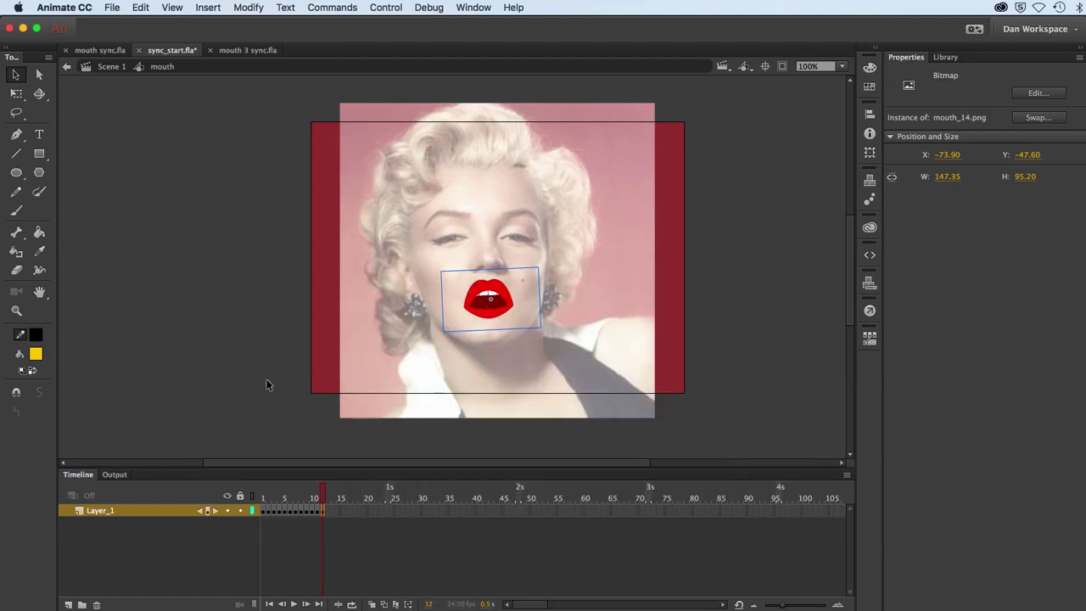
pyautogui.press('super+s')
# - Scrub through the mouth symbol's frames to check the different shapes, and return to Scene 1
pyautogui.click(316, 498)
pyautogui.moveTo(317, 499); pyautogui.dragTo(268, 500)
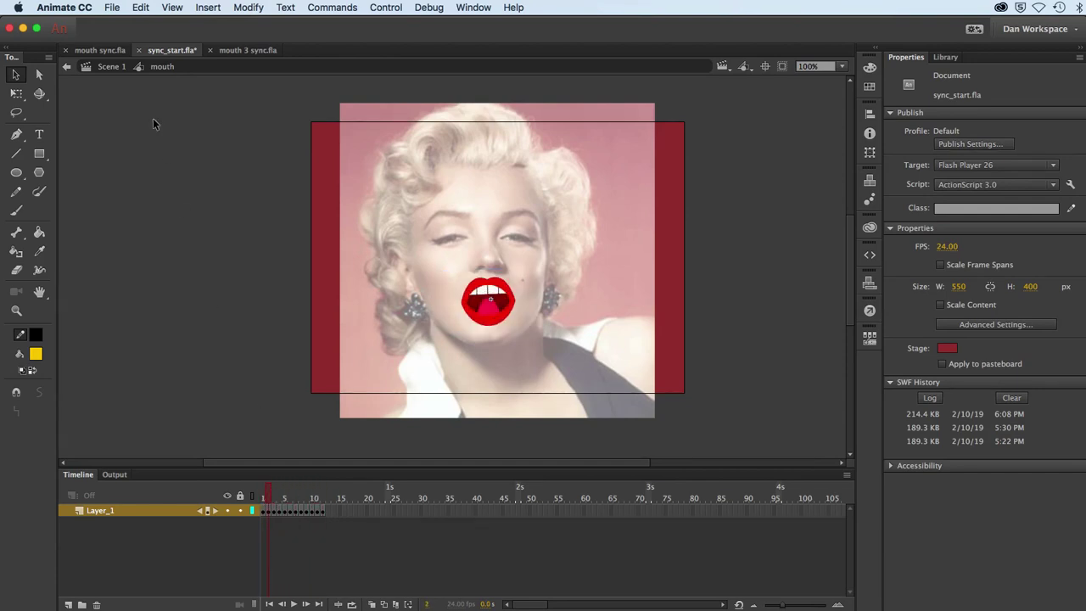
pyautogui.click(111, 70)
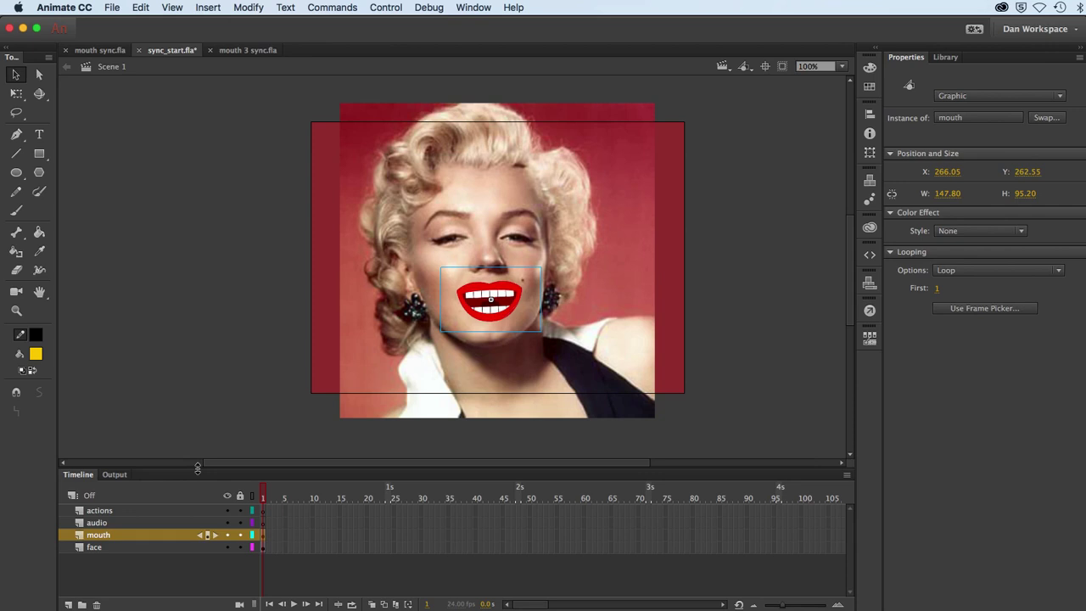
# - Extend the actions, audio, mouth and face layers to frame 250 by inserting frames
pyautogui.moveTo(531, 606); pyautogui.dragTo(598, 603)
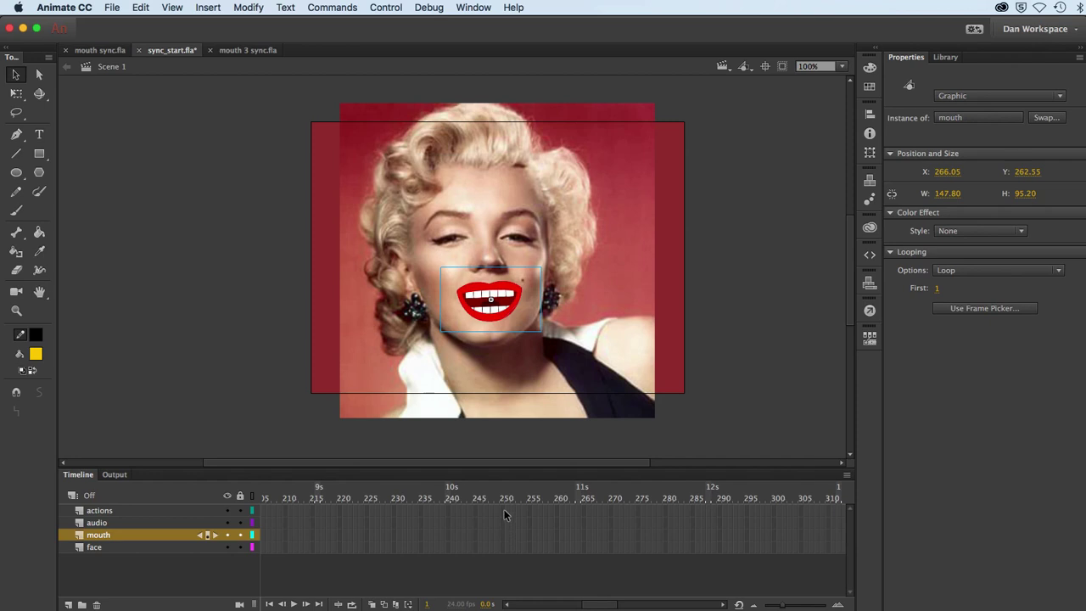
pyautogui.moveTo(503, 510); pyautogui.dragTo(505, 551)
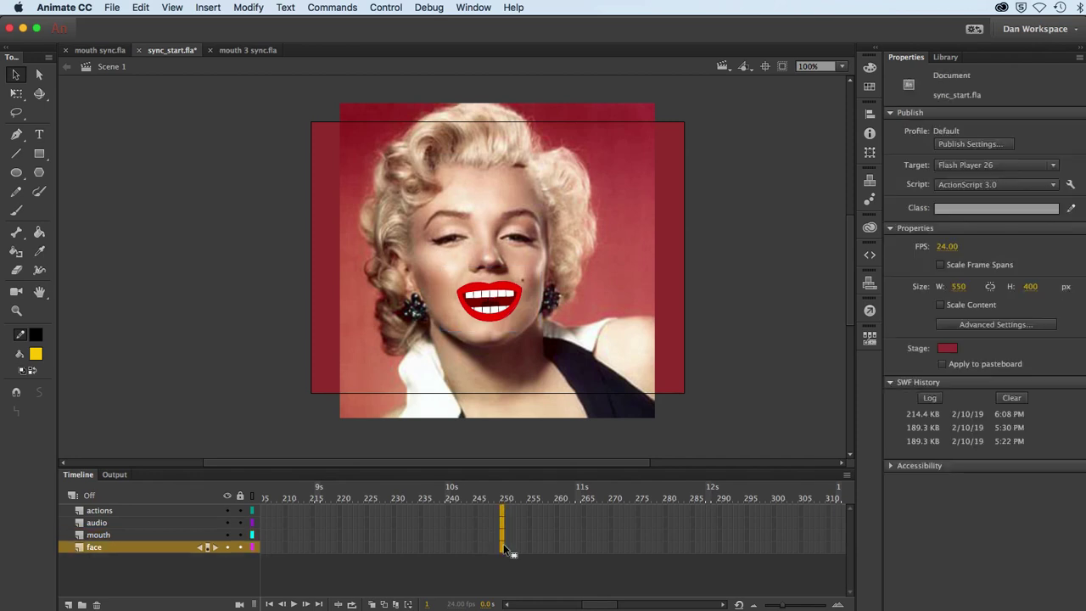
pyautogui.press('F5')
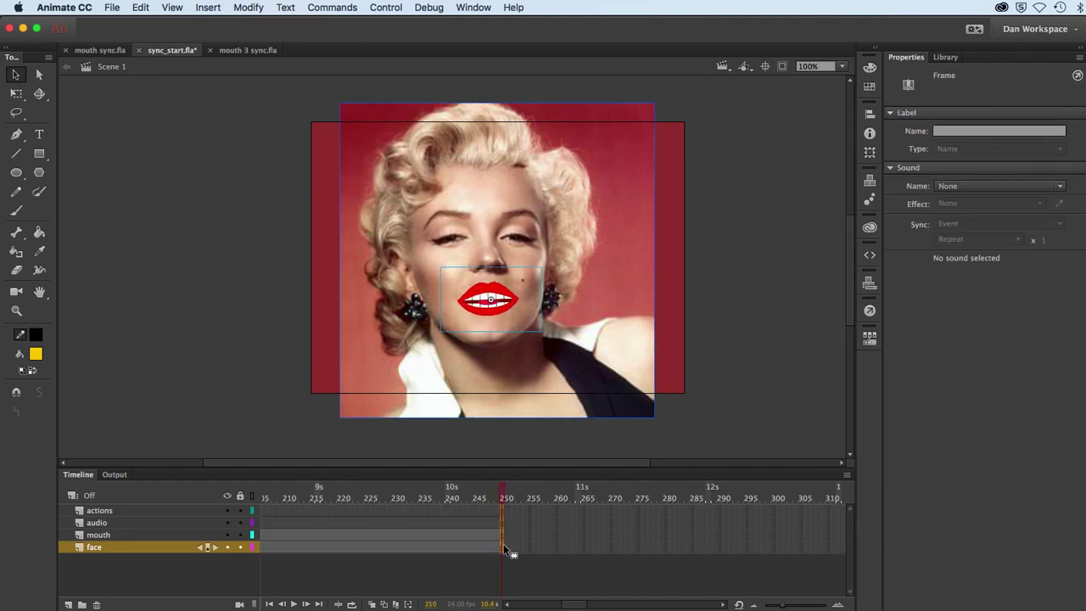
# - Assign the ferris.mp3 sound to frame 1 of the audio layer with its sync set to Stream
pyautogui.moveTo(582, 607); pyautogui.dragTo(492, 605)
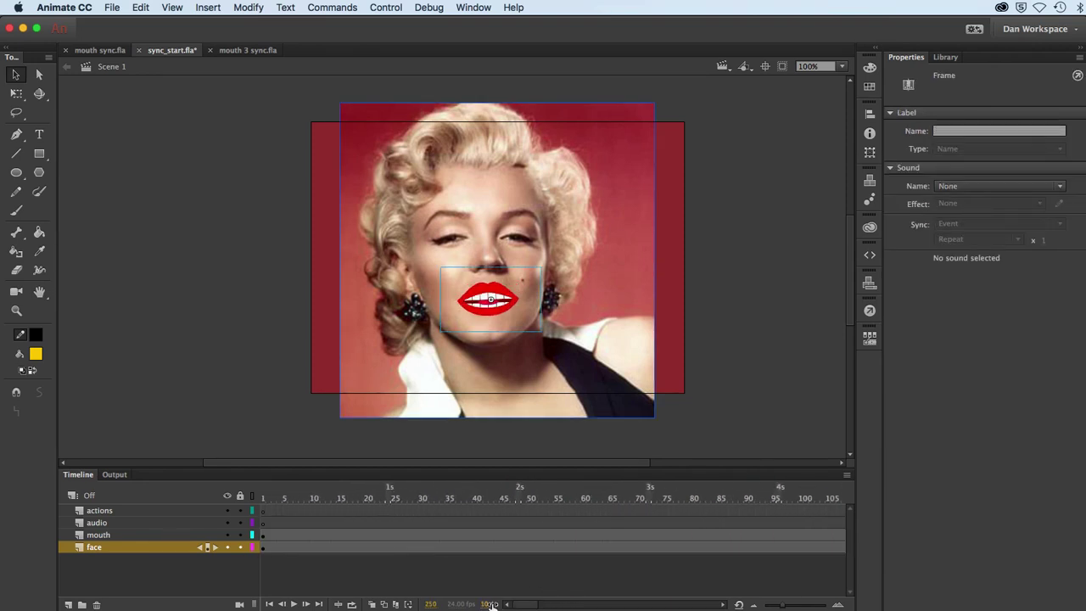
pyautogui.click(263, 523)
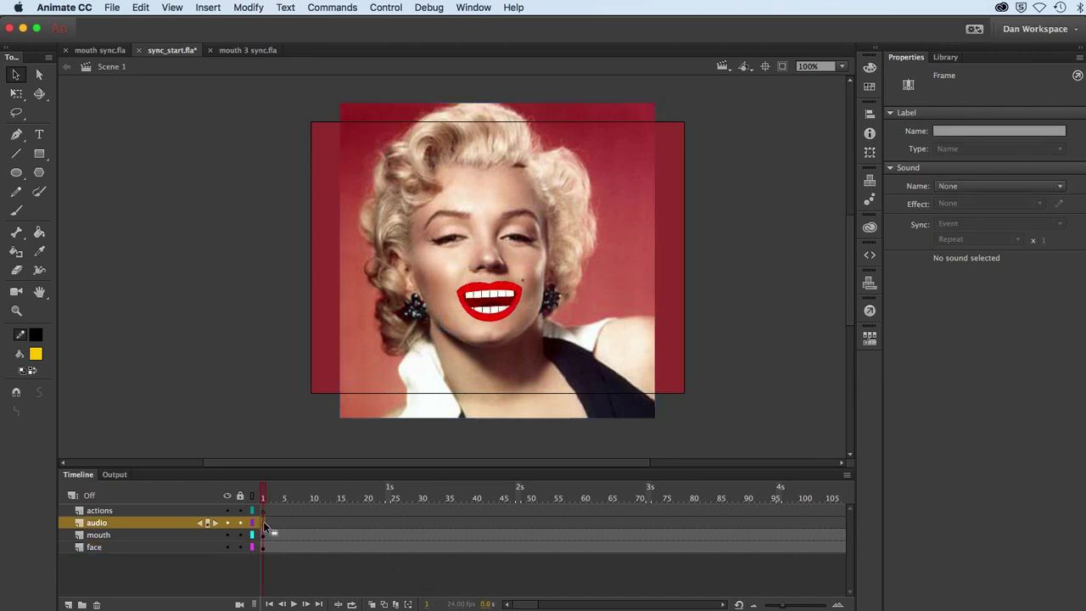
pyautogui.click(958, 186)
pyautogui.click(967, 216)
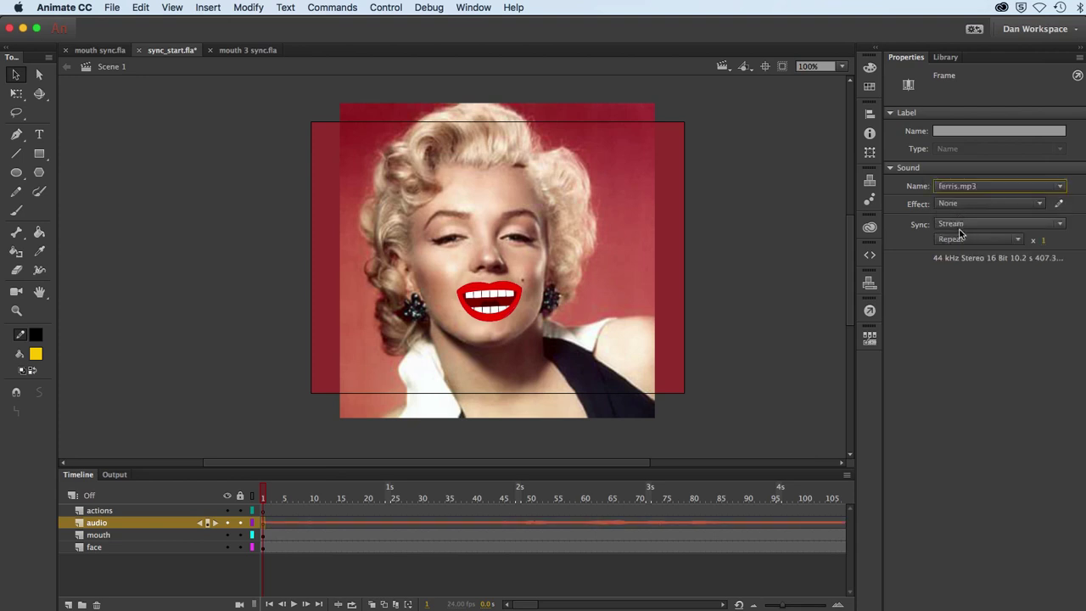
pyautogui.click(969, 225)
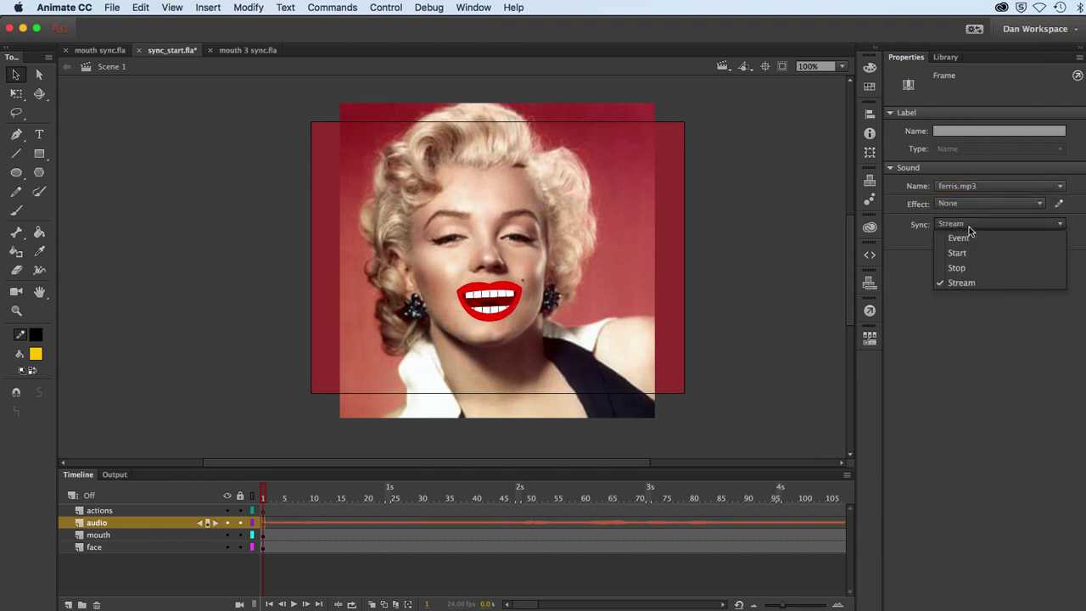
pyautogui.click(972, 283)
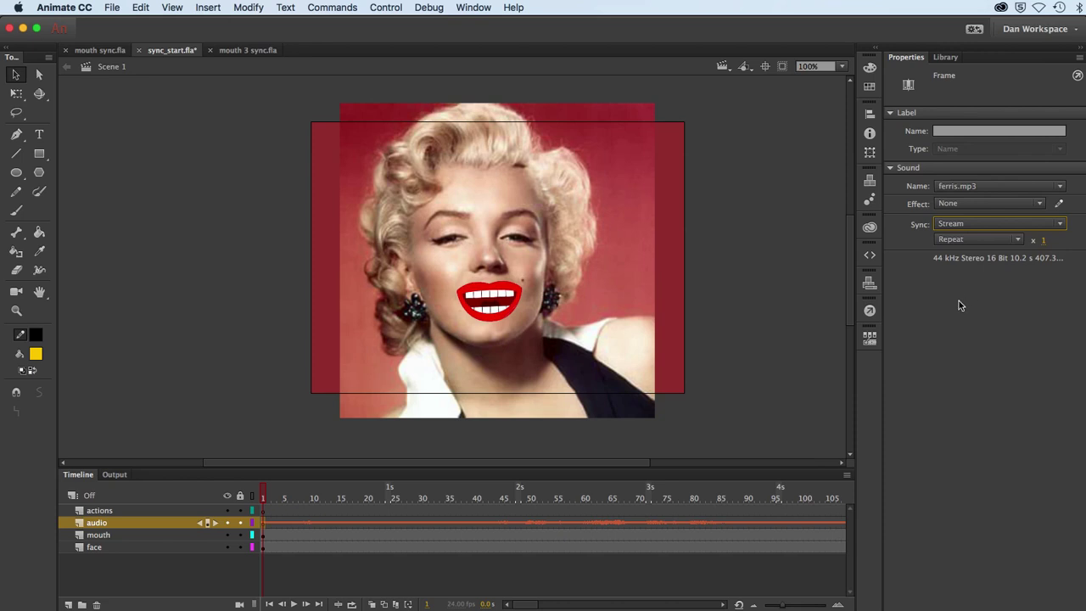
# - Save the file, and preview the looping mouth against the audio by playing and scrubbing the main timeline
pyautogui.press('super+s')
pyautogui.press('Return')
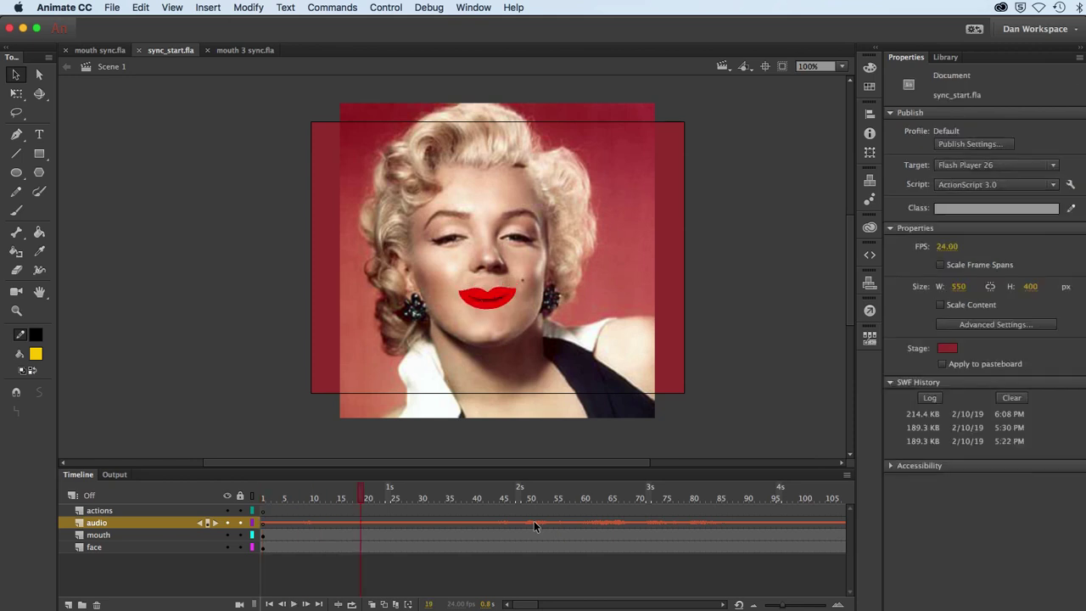
pyautogui.moveTo(364, 499); pyautogui.dragTo(263, 499)
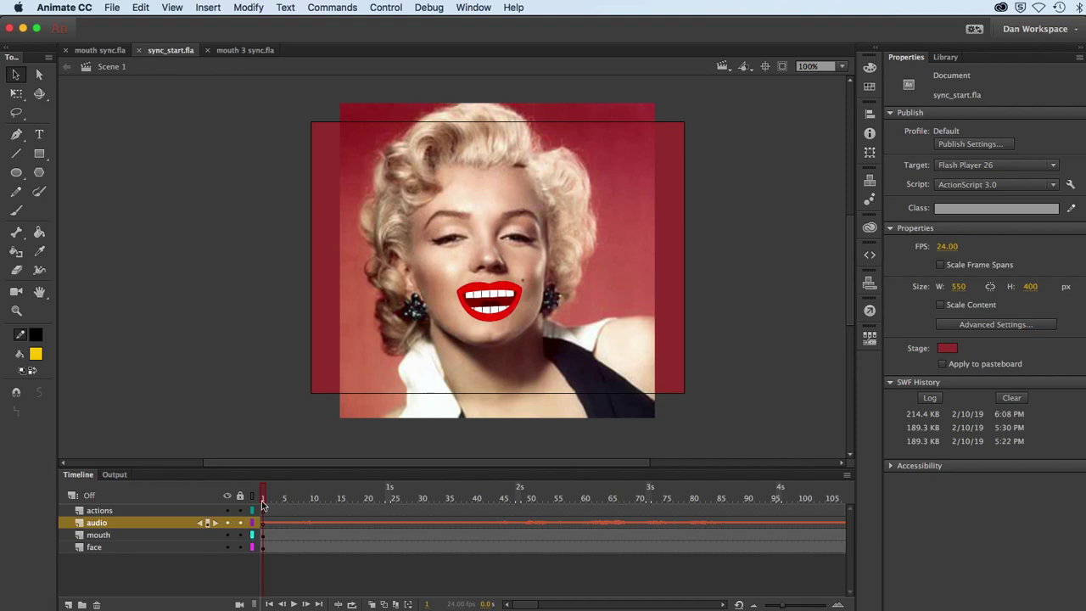
pyautogui.moveTo(262, 505); pyautogui.dragTo(307, 500)
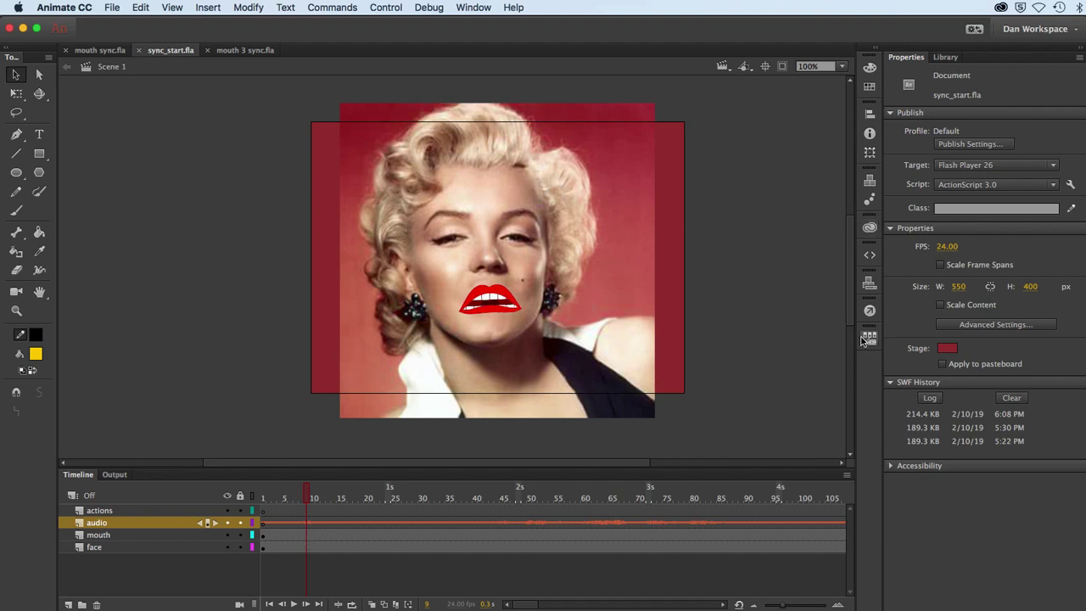
# - Open the Frame Picker beside the face and set the mouth instance's looping to Single Frame
pyautogui.click(474, 8)
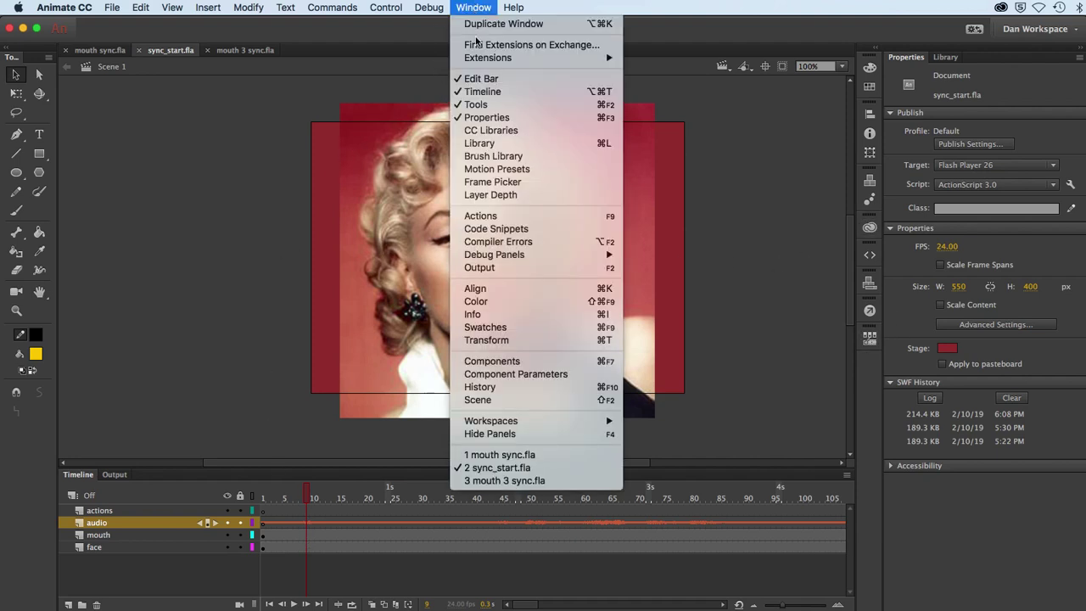
pyautogui.click(483, 182)
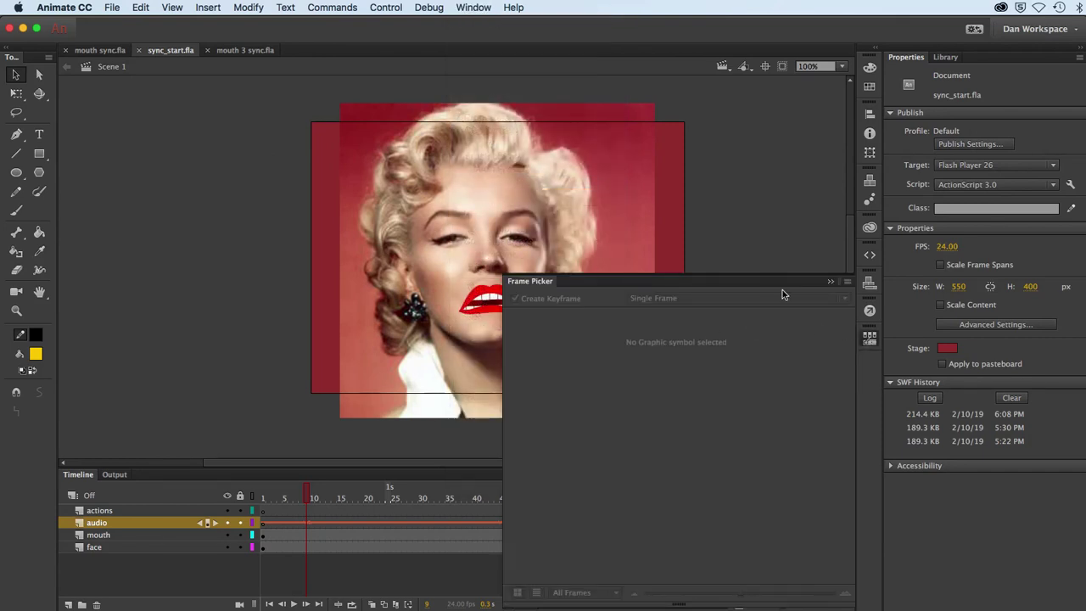
pyautogui.moveTo(756, 284); pyautogui.dragTo(899, 206)
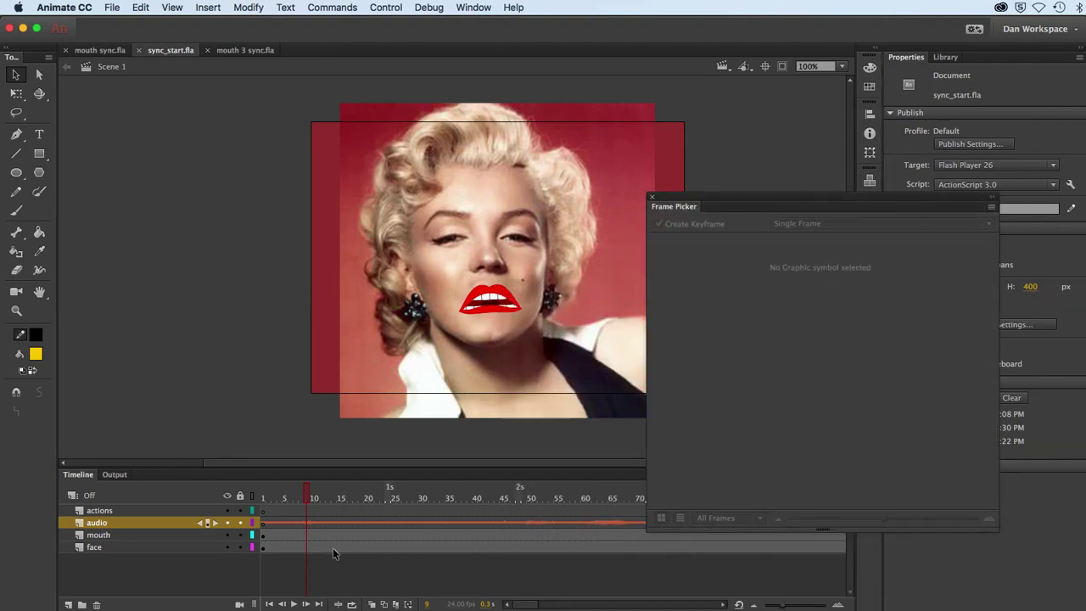
pyautogui.click(498, 311)
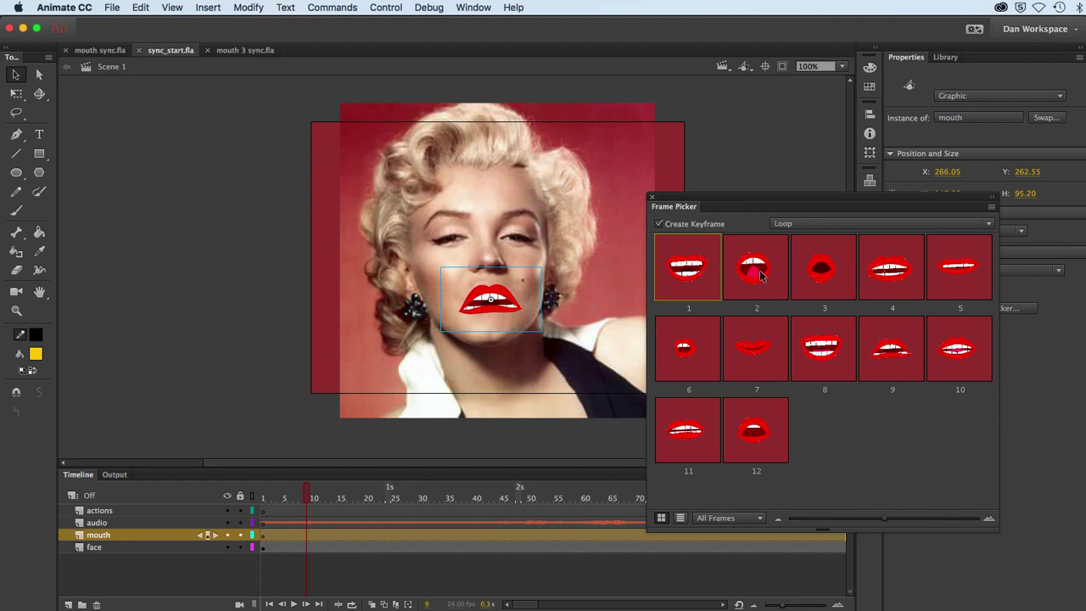
pyautogui.click(799, 229)
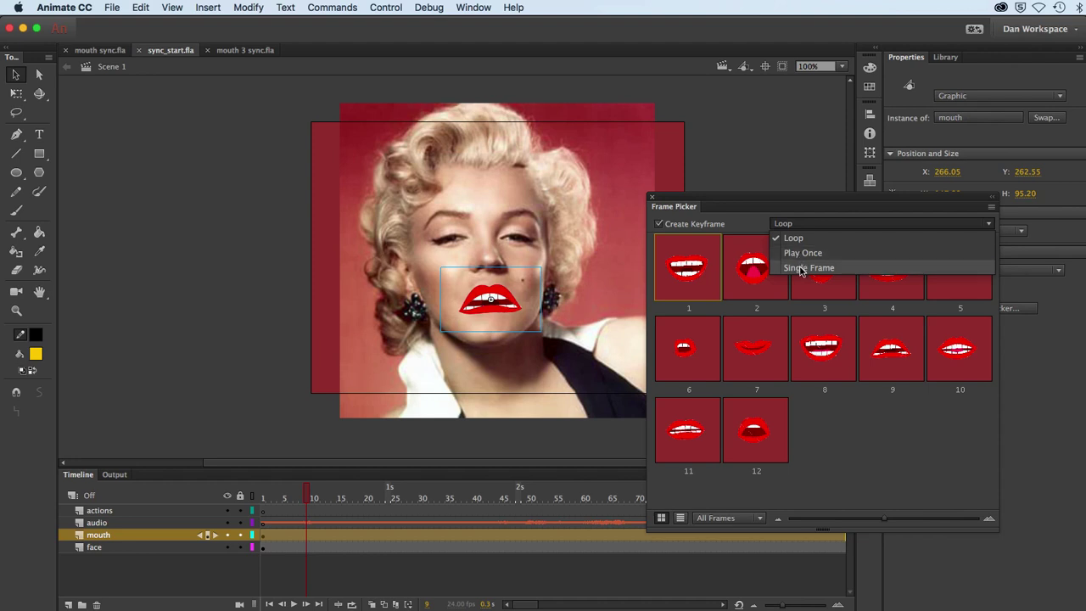
pyautogui.click(800, 268)
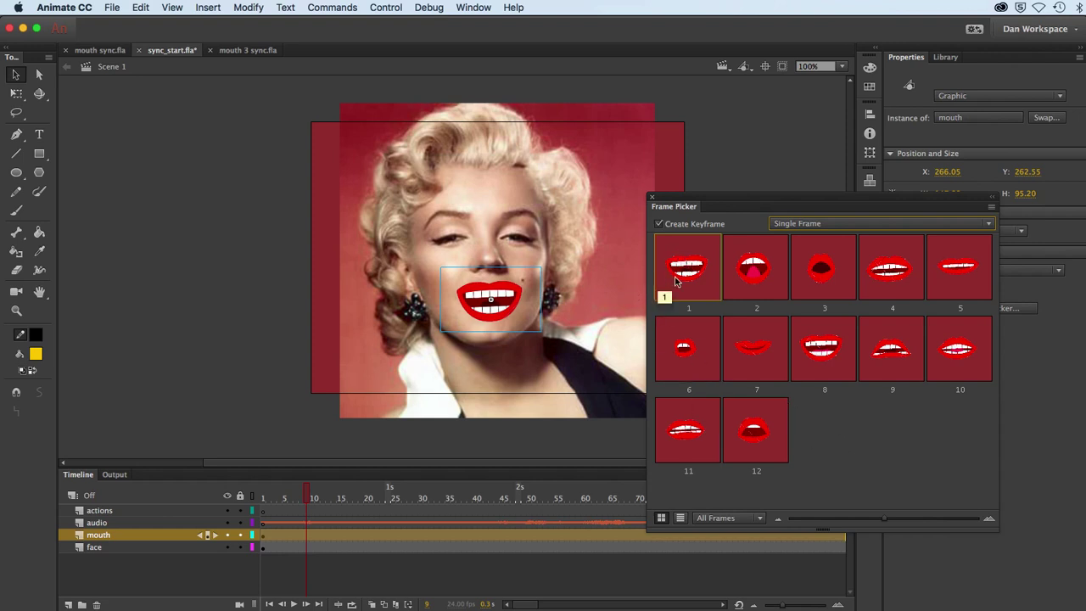
# - Reselect the mouth instance at frame 9 and collapse the Frame Picker out of the way
pyautogui.moveTo(303, 500); pyautogui.dragTo(307, 501)
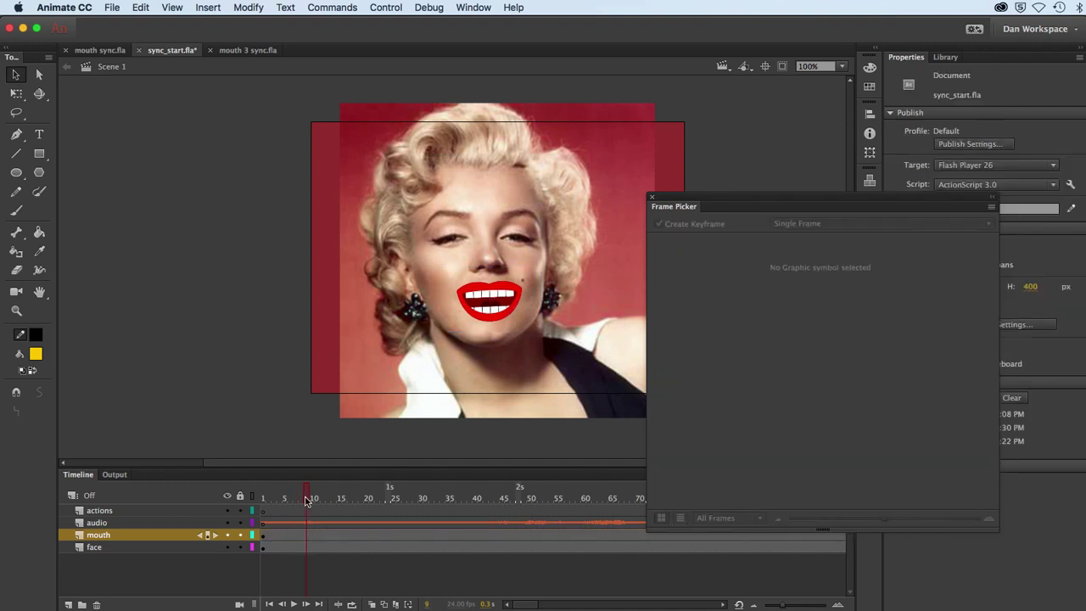
pyautogui.click(497, 315)
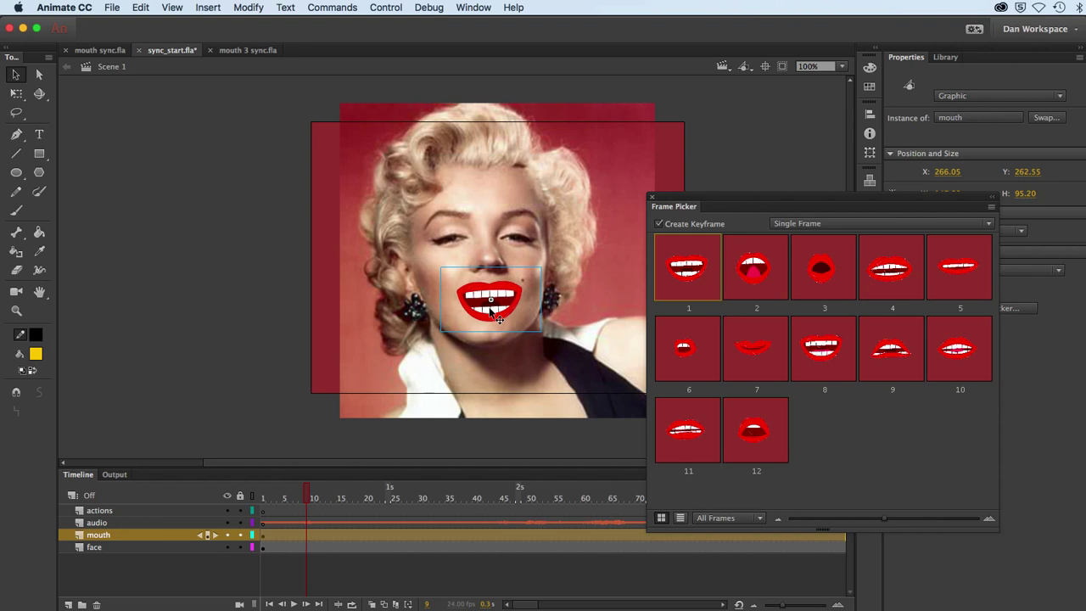
pyautogui.click(992, 196)
# - Place the mouth alphabet reference image from the library on the stage and show the whole chart at 25% zoom
pyautogui.click(945, 57)
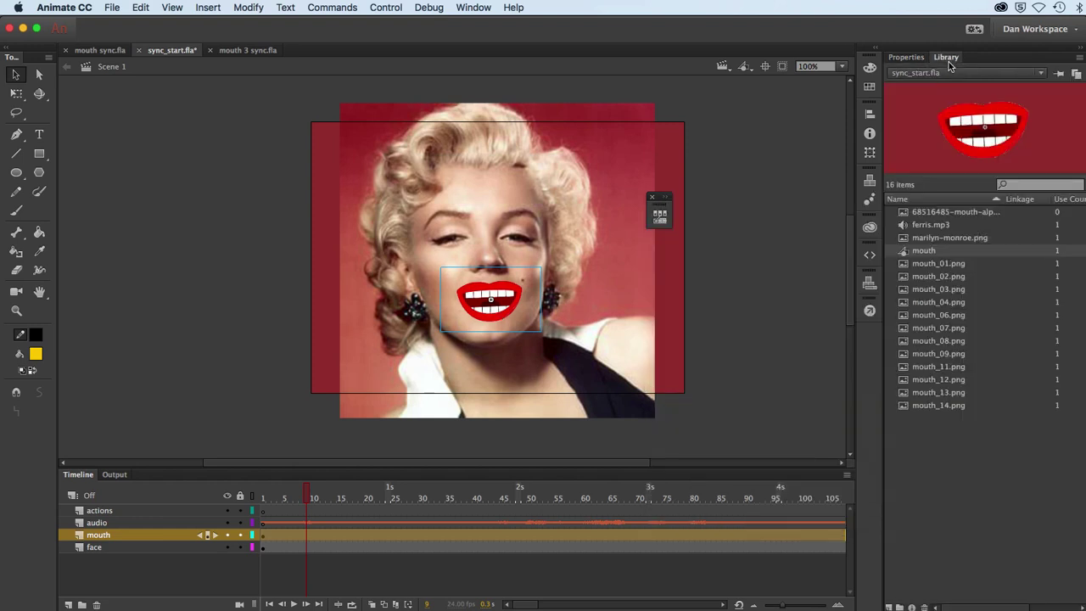
pyautogui.click(923, 212)
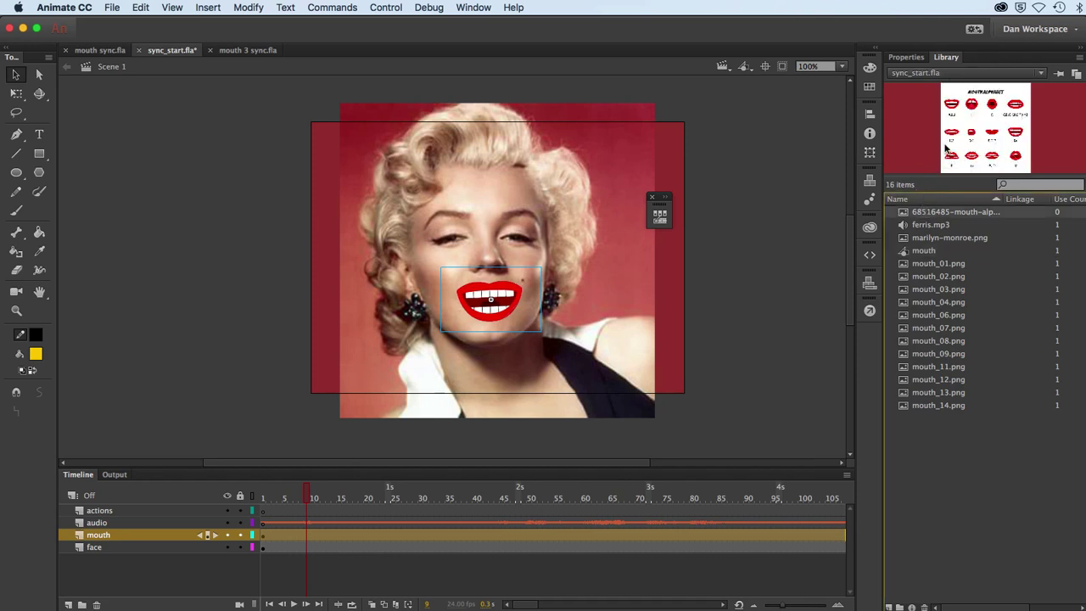
pyautogui.moveTo(963, 143); pyautogui.dragTo(409, 322)
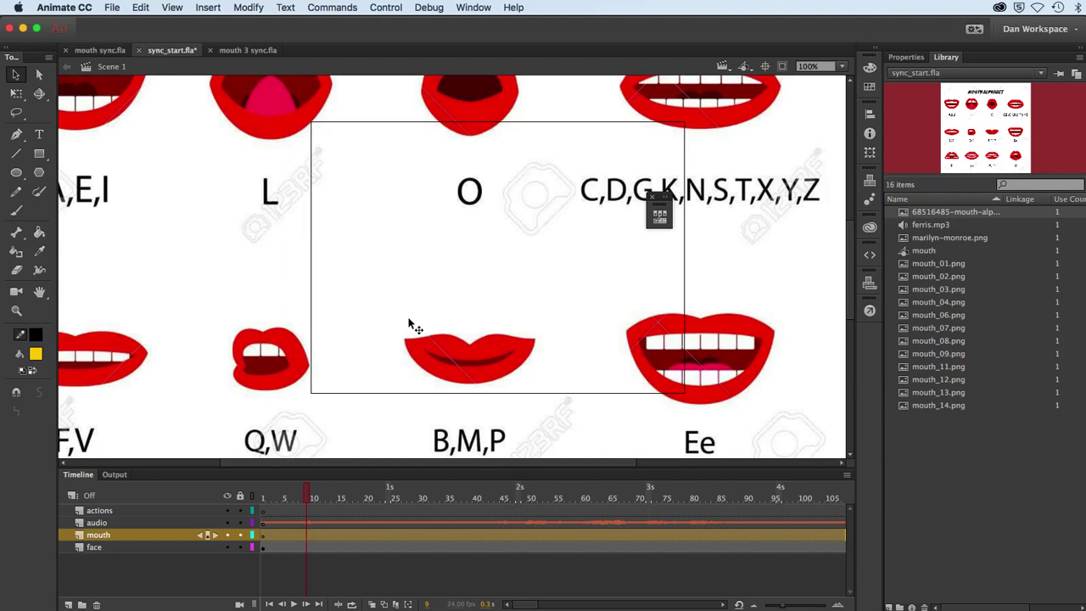
pyautogui.press('super+minus')
pyautogui.press('super+minus')
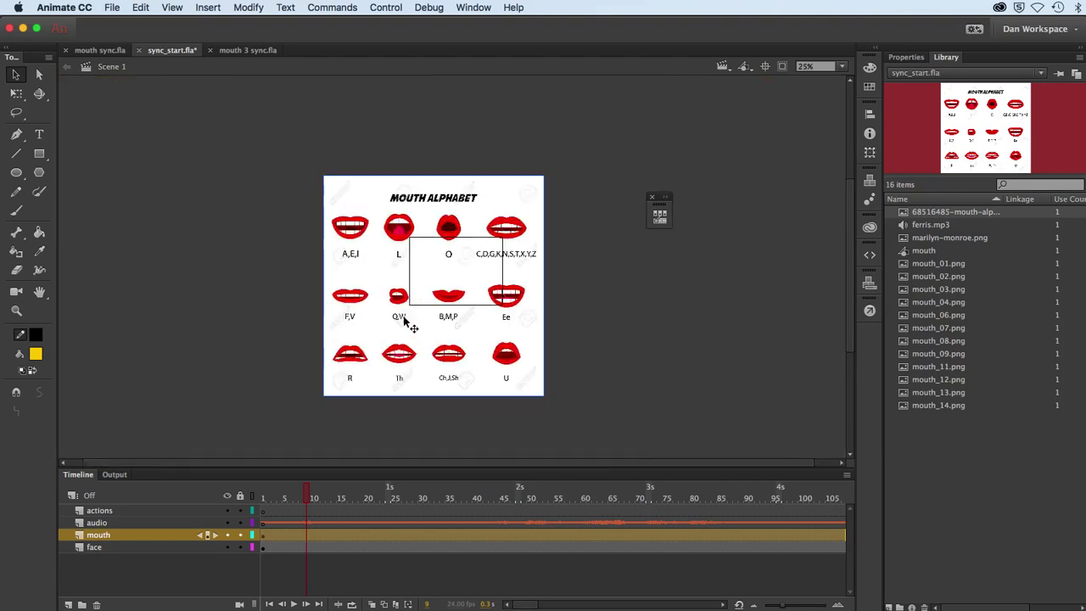
# - Scale the mouth alphabet chart down to about the face photo's height beside the stage and show both at 100% zoom
pyautogui.click(16, 94)
pyautogui.moveTo(324, 174); pyautogui.dragTo(335, 264)
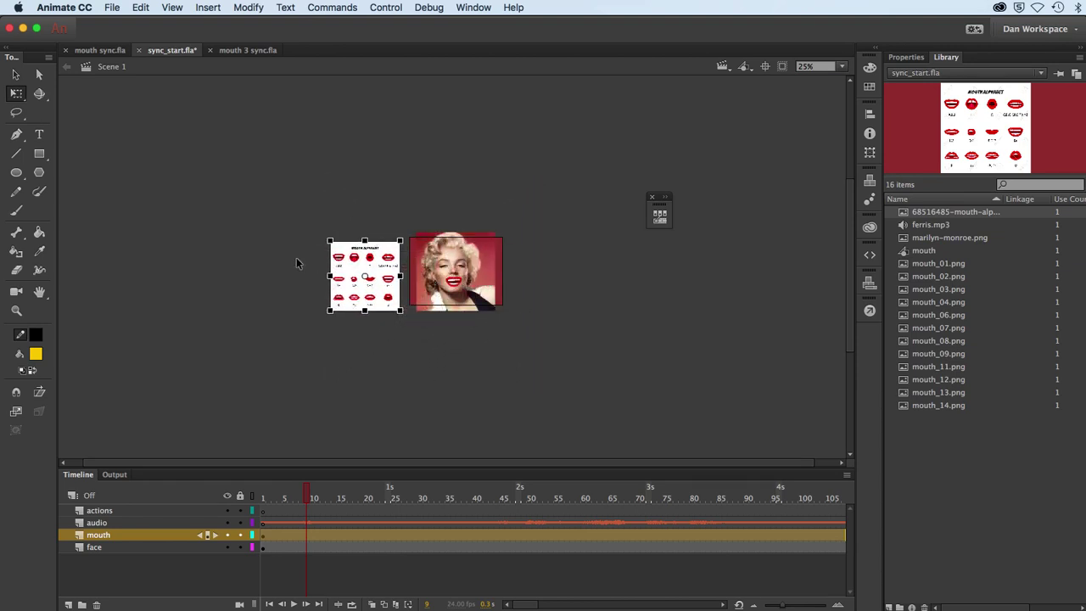
pyautogui.click(295, 255)
pyautogui.click(840, 67)
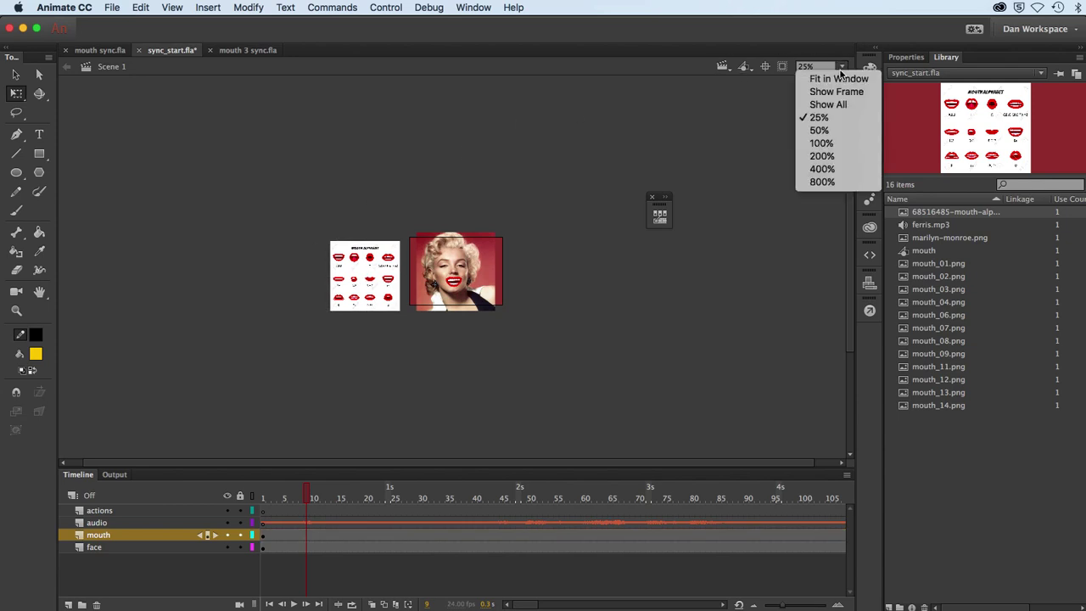
pyautogui.click(815, 144)
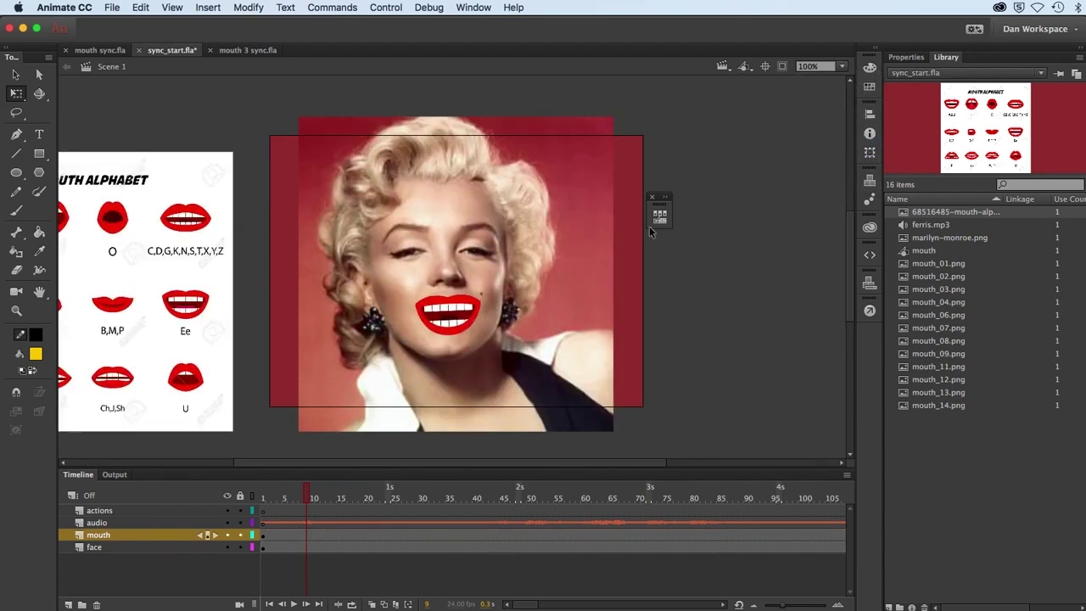
pyautogui.moveTo(420, 326); pyautogui.dragTo(607, 324)
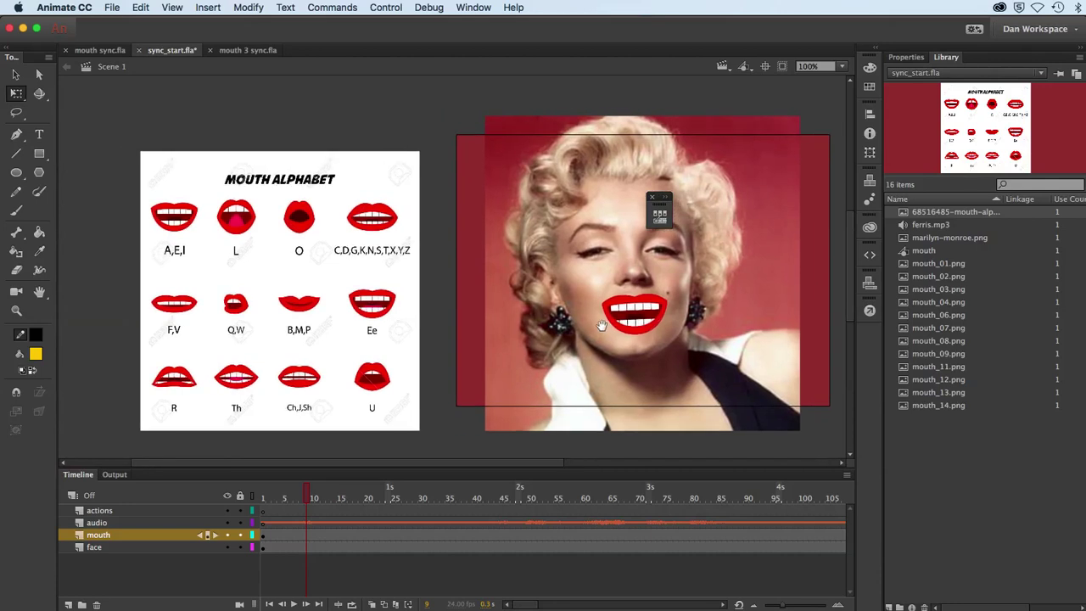
# - Reopen the Frame Picker beside the face and set the mouth instance to shape 4 at frame 9
pyautogui.doubleClick(666, 201)
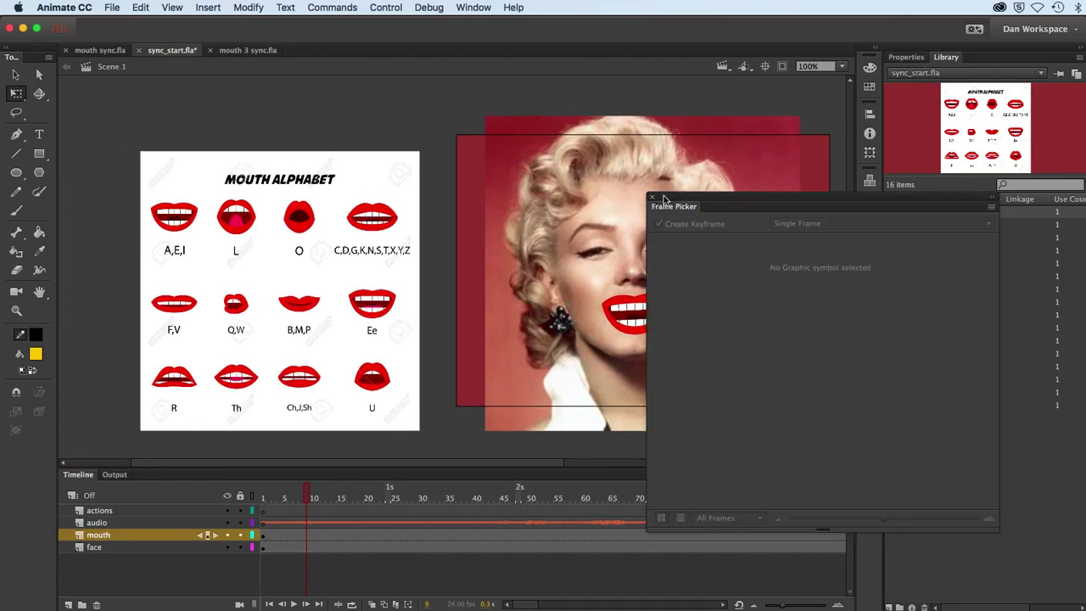
pyautogui.moveTo(746, 208); pyautogui.dragTo(795, 213)
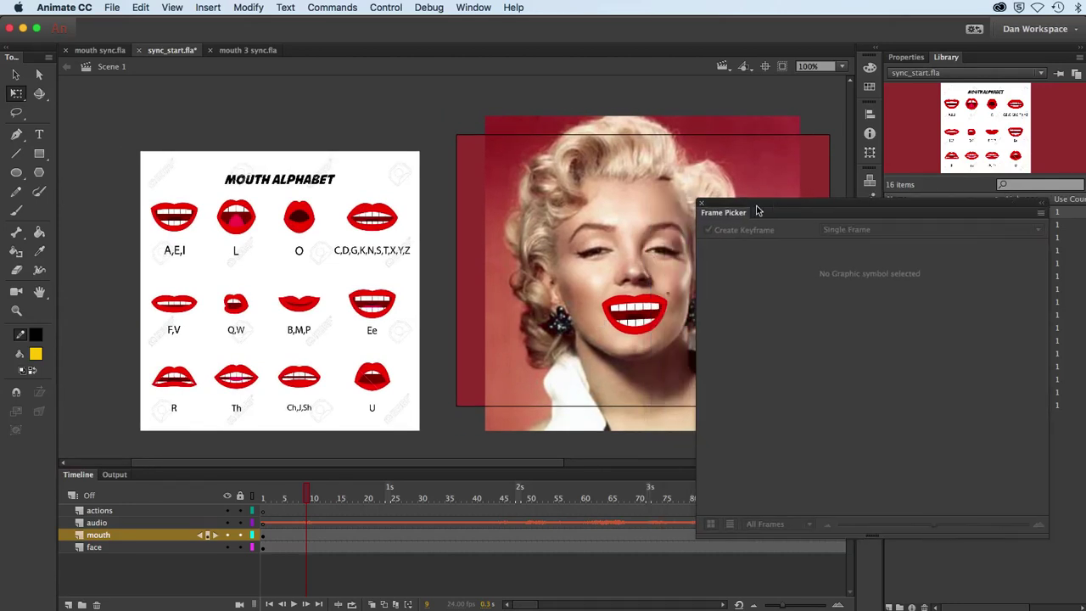
pyautogui.moveTo(558, 254); pyautogui.dragTo(495, 242)
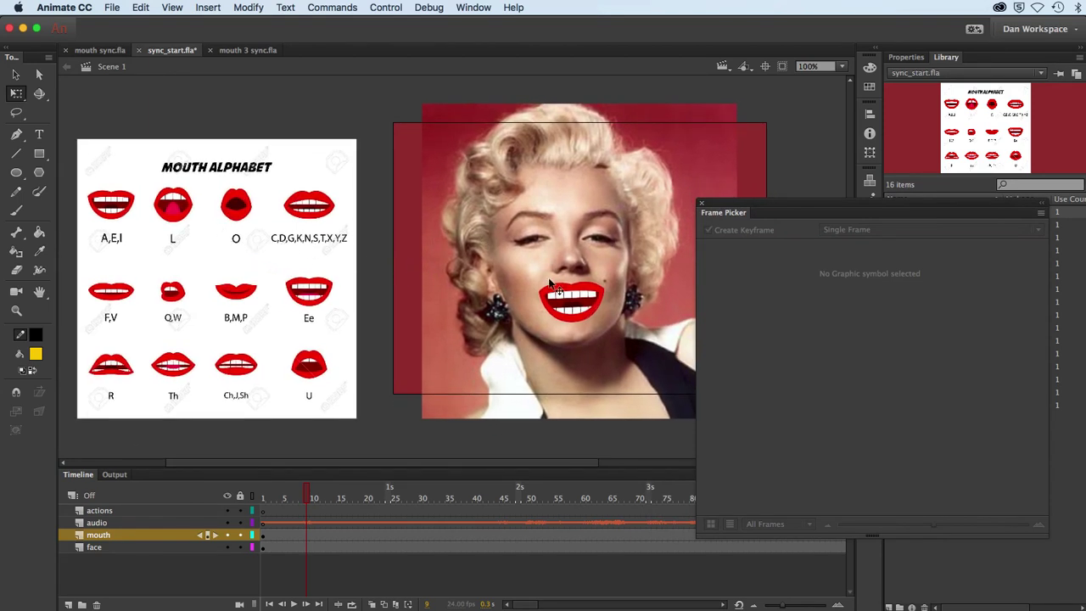
pyautogui.click(577, 305)
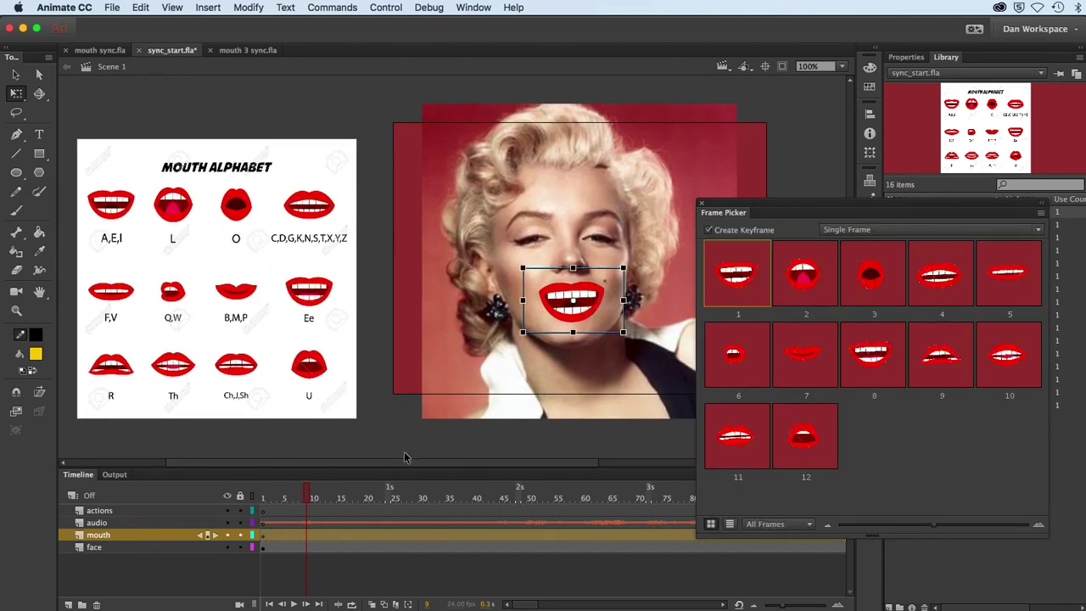
pyautogui.click(307, 500)
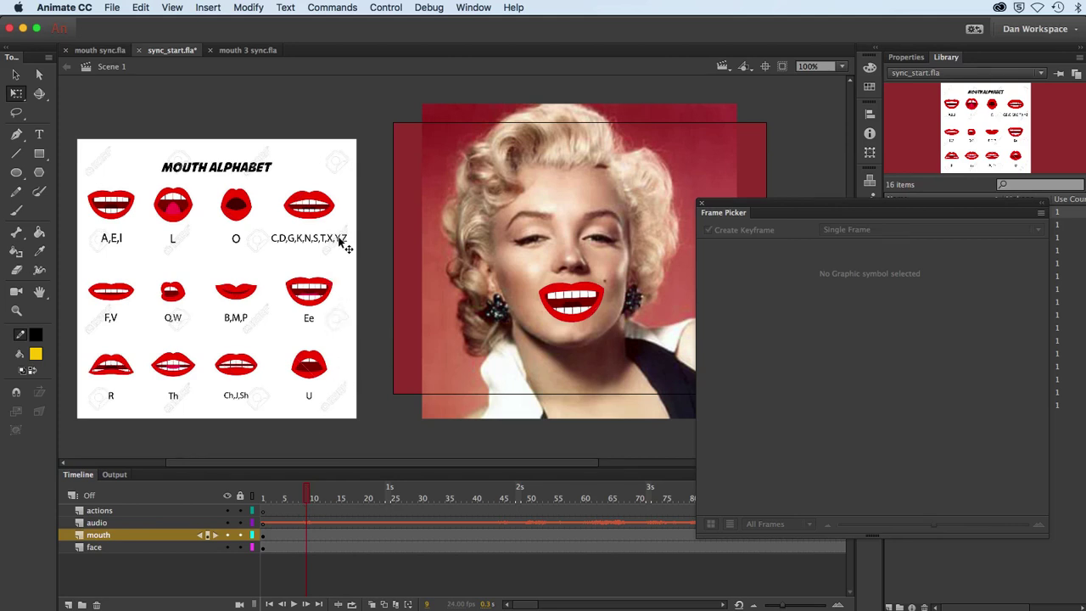
pyautogui.click(592, 318)
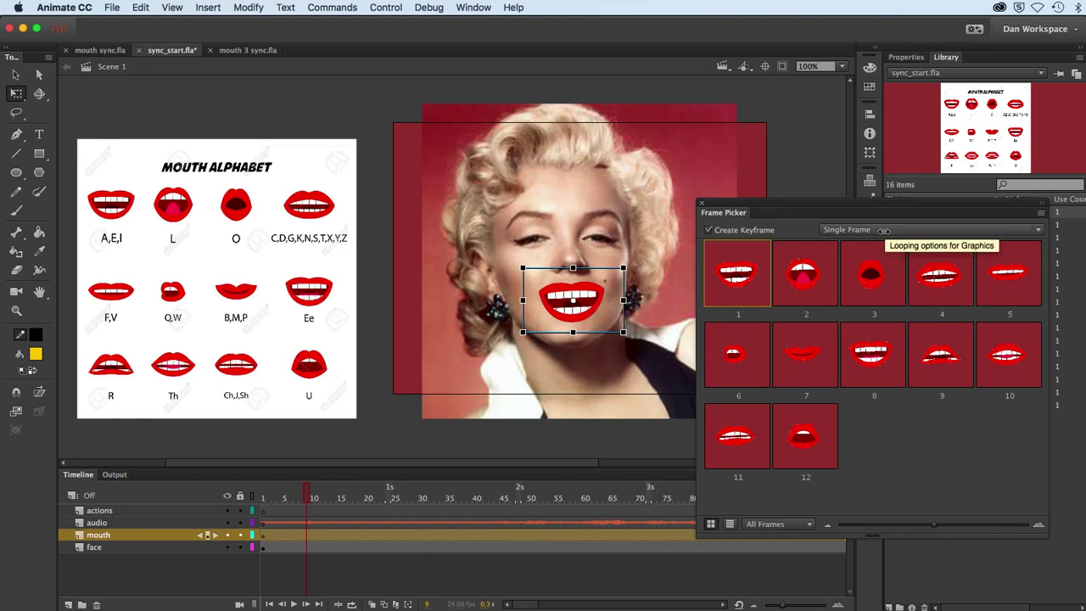
pyautogui.click(921, 281)
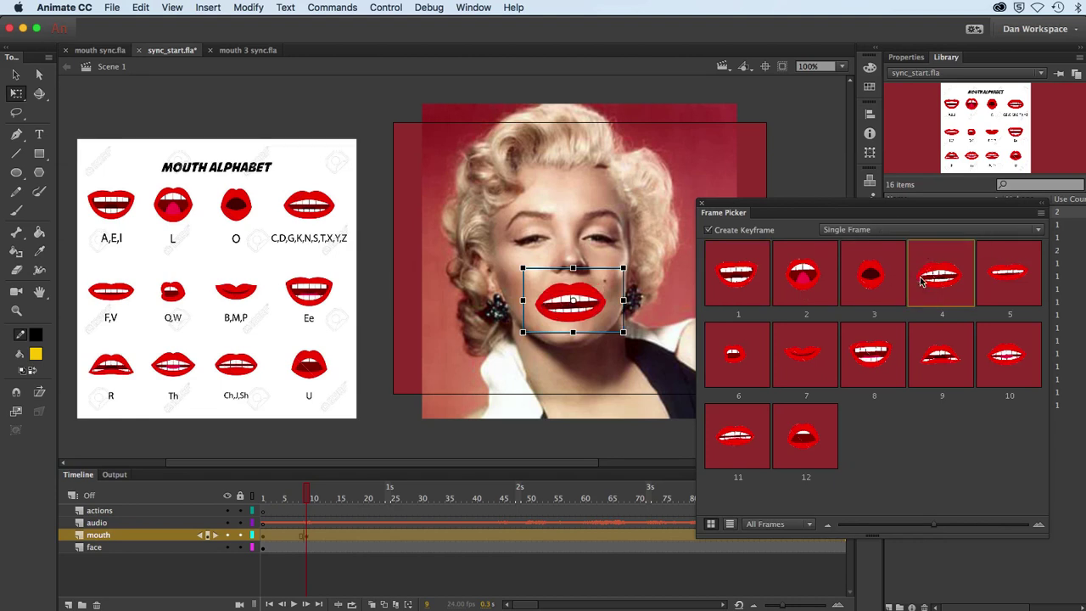
# - Scrub the audio past the first sound and set the mouth to the closed B, M, P shape 7 at frame 11
pyautogui.click(294, 498)
pyautogui.moveTo(294, 499); pyautogui.dragTo(315, 493)
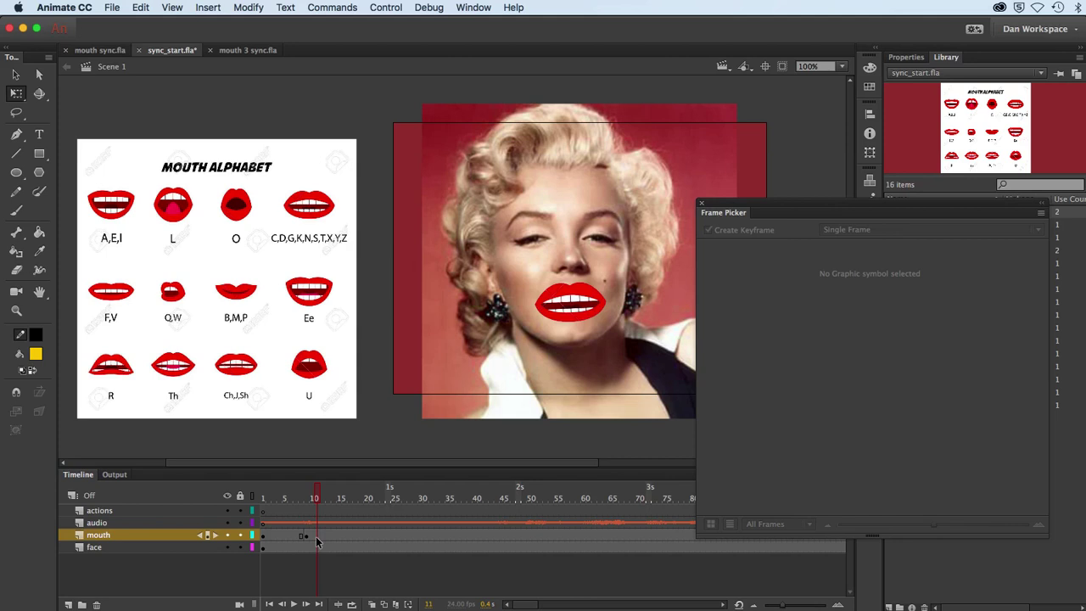
pyautogui.click(576, 296)
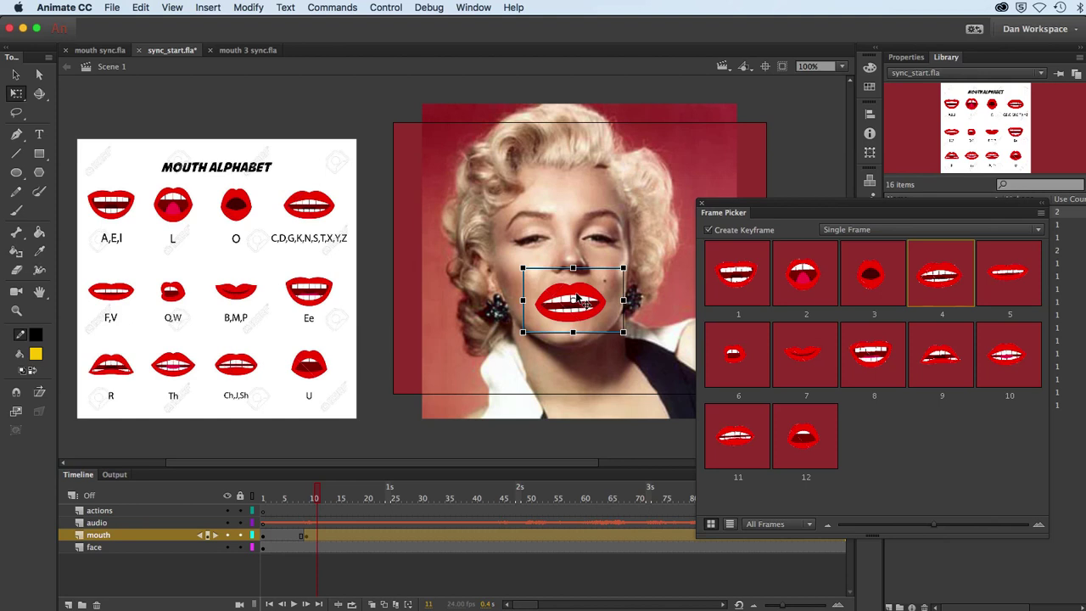
pyautogui.click(806, 354)
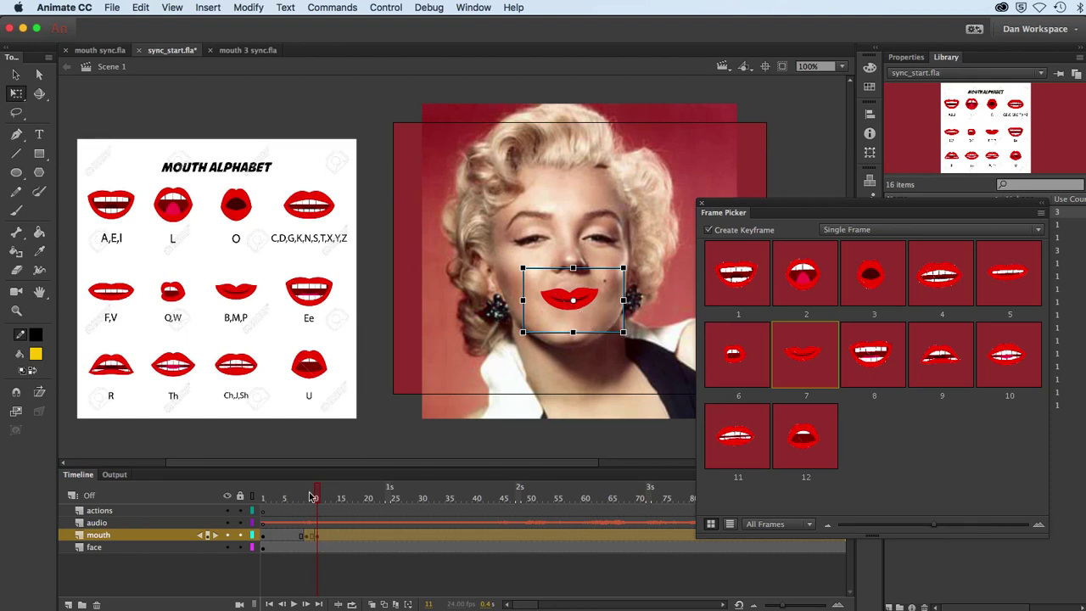
# - Play the audio to locate the next spoken sound and set the mouth to the A, E, I shape 1 at frame 44
pyautogui.moveTo(315, 499); pyautogui.dragTo(288, 501)
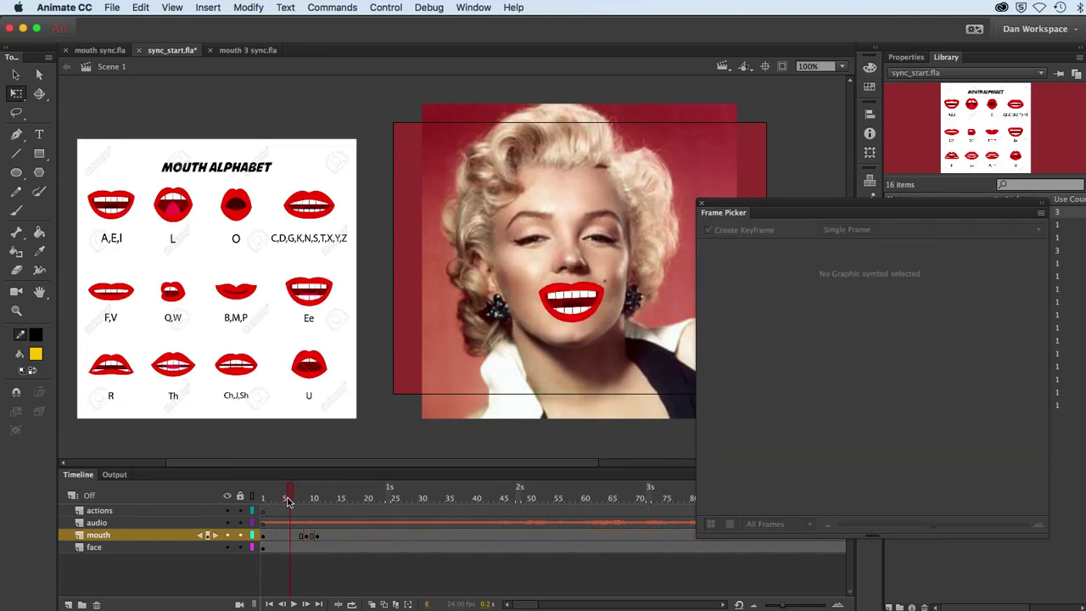
pyautogui.press('Return')
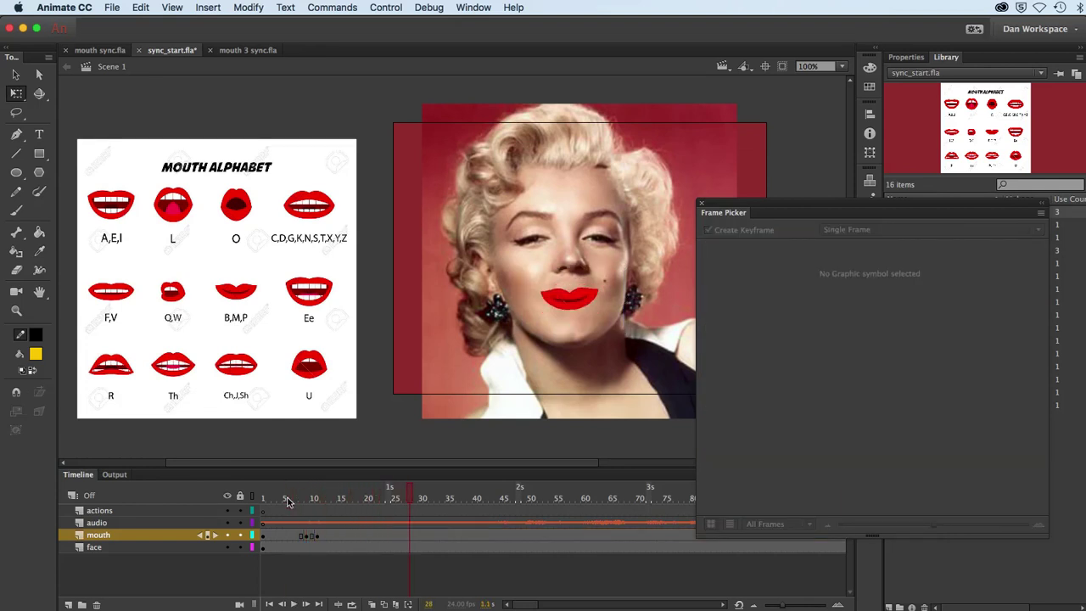
pyautogui.press('Return')
pyautogui.press('Return')
pyautogui.moveTo(486, 498)
pyautogui.mouseDown()
pyautogui.moveTo(497, 498)
pyautogui.moveTo(487, 498)
pyautogui.mouseUp()
pyautogui.press('Return')
pyautogui.moveTo(487, 498); pyautogui.dragTo(499, 498)
pyautogui.click(568, 310)
pyautogui.click(736, 276)
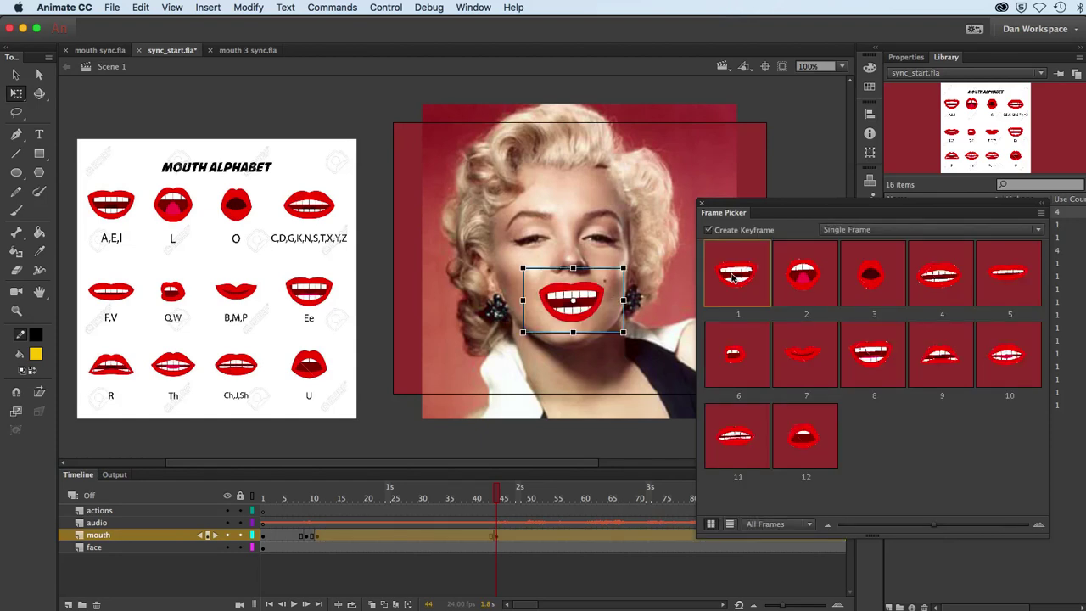
# - Set the mouth instance to shape 4 at frame 45
pyautogui.click(504, 499)
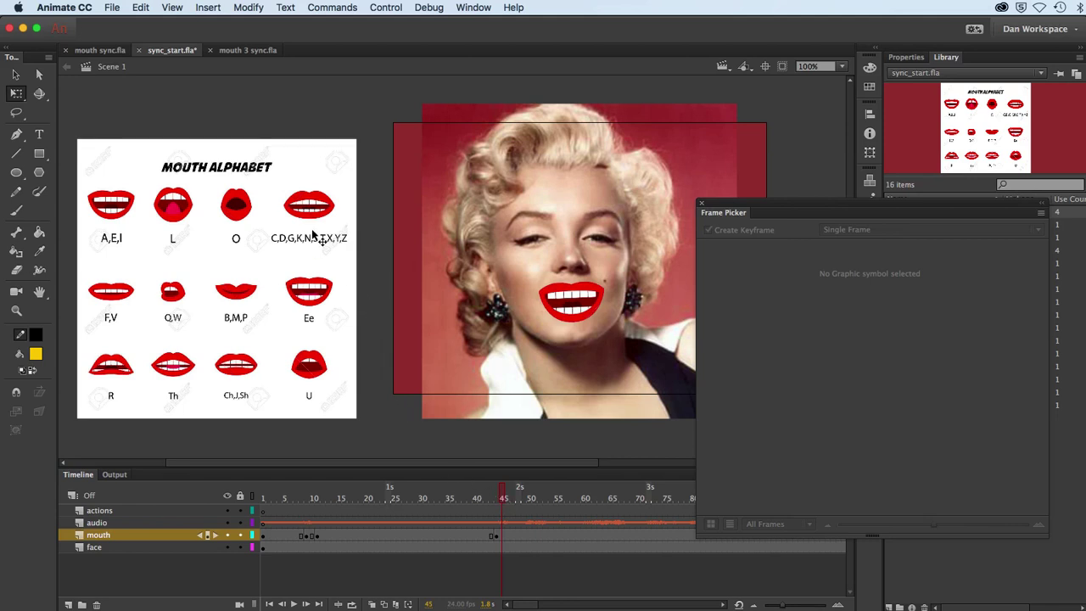
pyautogui.click(570, 298)
pyautogui.click(951, 285)
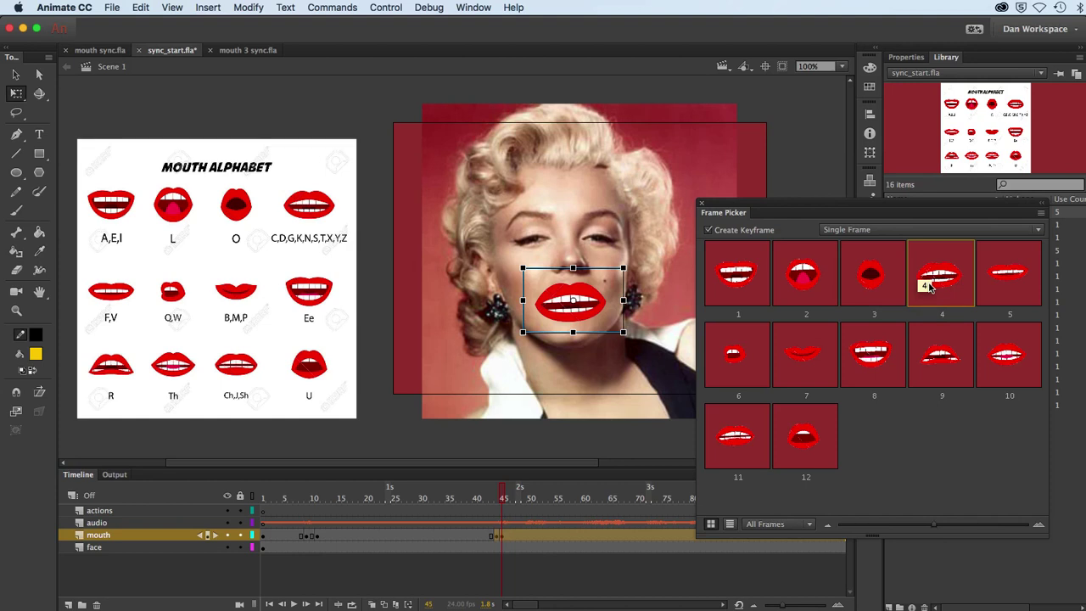
# - Replay the audio from around frames 41 to 48 to check the timing of the two newest mouth shapes
pyautogui.click(482, 496)
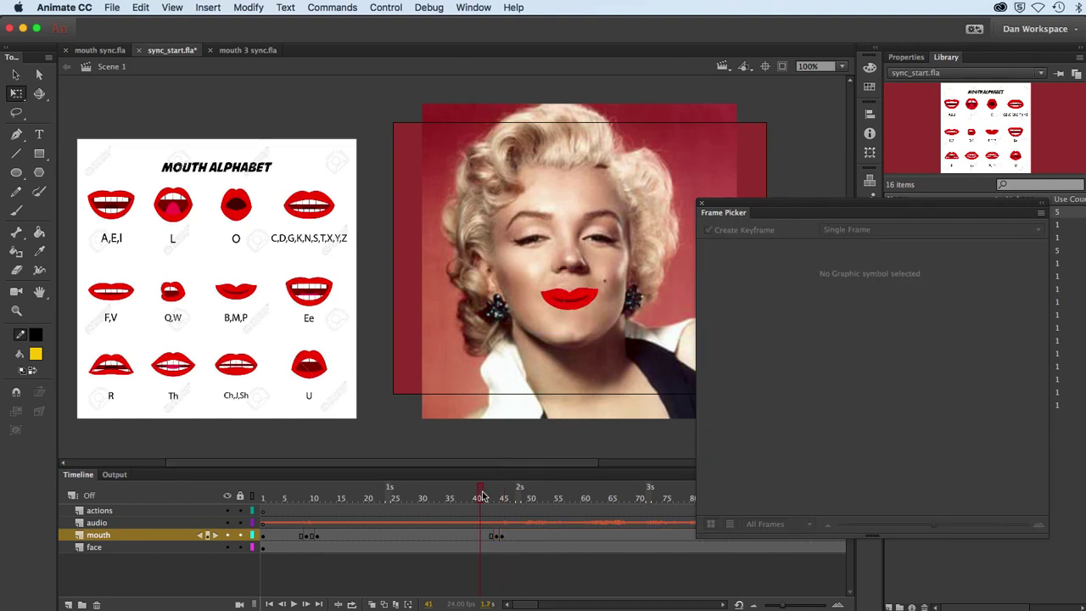
pyautogui.press('Return')
pyautogui.press('Return')
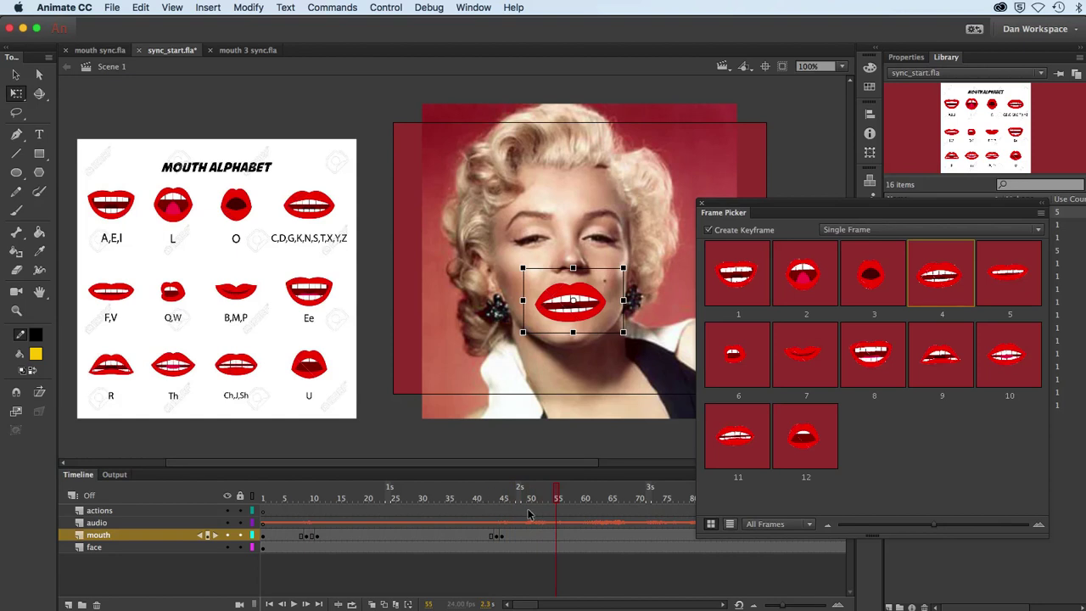
pyautogui.click(520, 499)
pyautogui.press('.')
pyautogui.press('.')
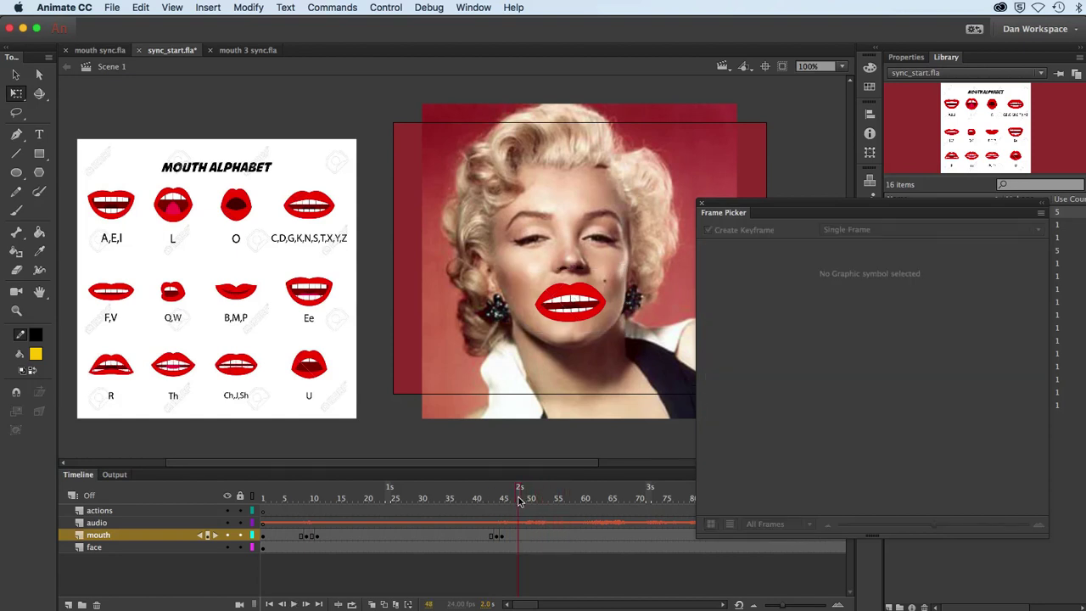
pyautogui.press('Return')
pyautogui.click(509, 499)
pyautogui.press('Return')
pyautogui.press('Return')
pyautogui.click(506, 499)
pyautogui.press('Return')
pyautogui.press('Return')
# - Move the mouth layer's keyframe at frame 45 one frame later to frame 46 and replay that section
pyautogui.click(503, 536)
pyautogui.moveTo(502, 536); pyautogui.dragTo(508, 535)
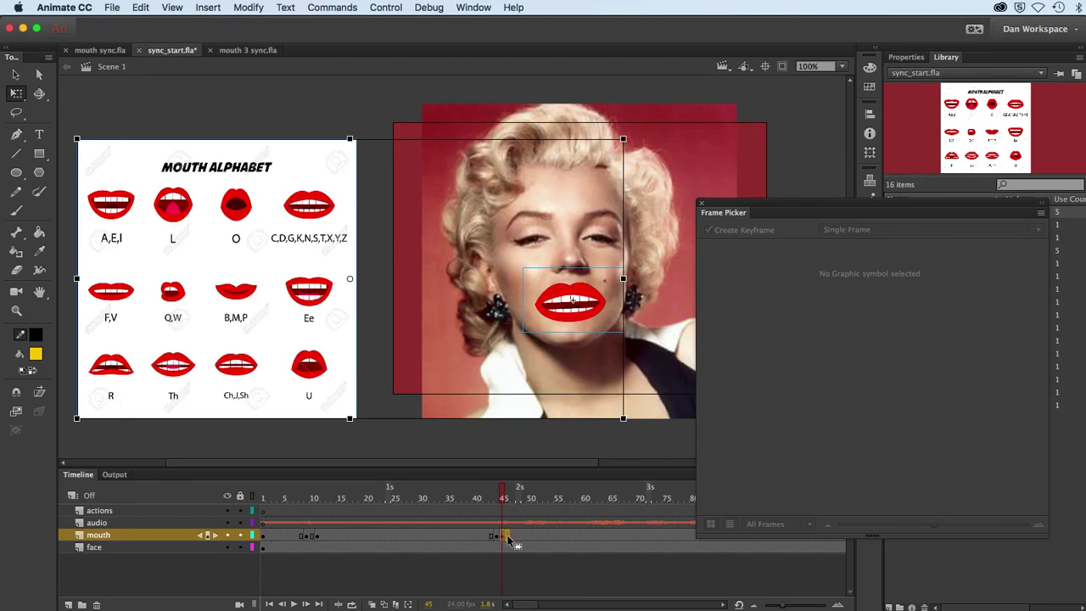
pyautogui.click(500, 497)
pyautogui.press('Return')
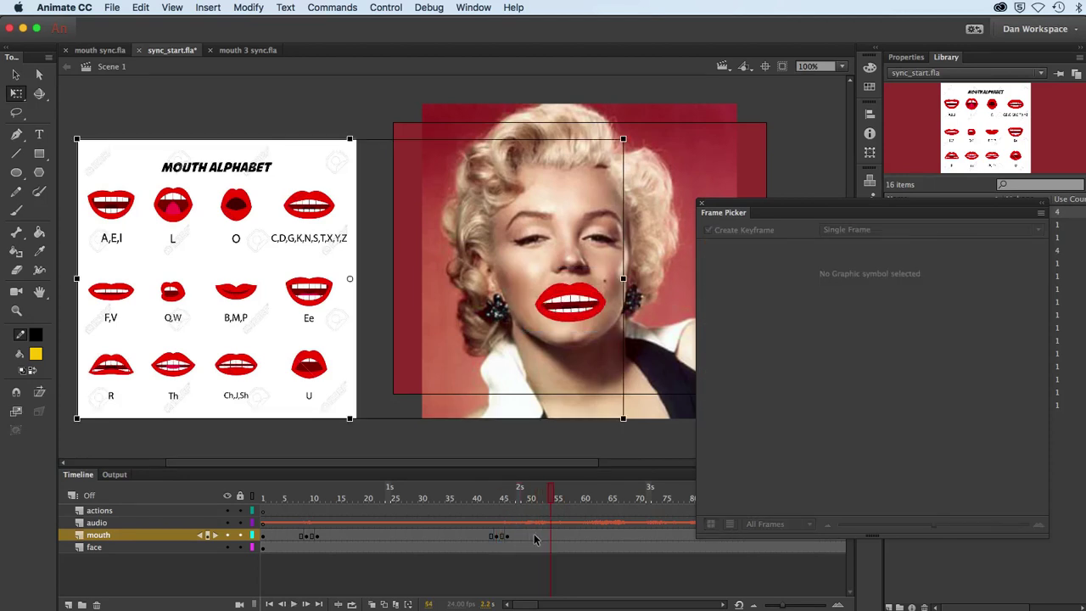
# - Set the mouth instance to the A, E, I shape 1 at frame 51
pyautogui.click(532, 535)
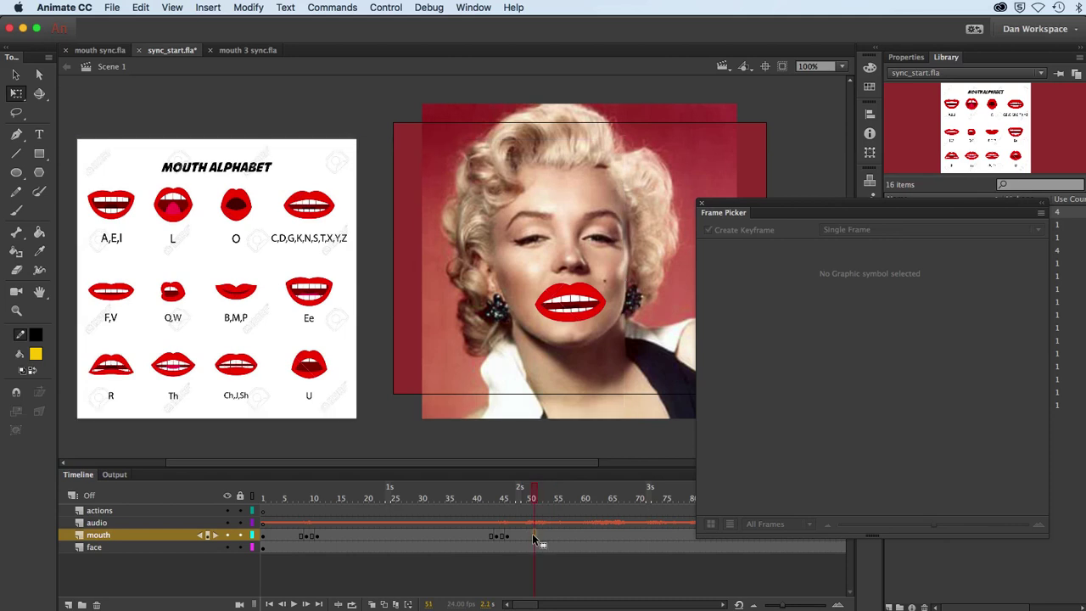
pyautogui.press('v')
pyautogui.click(556, 306)
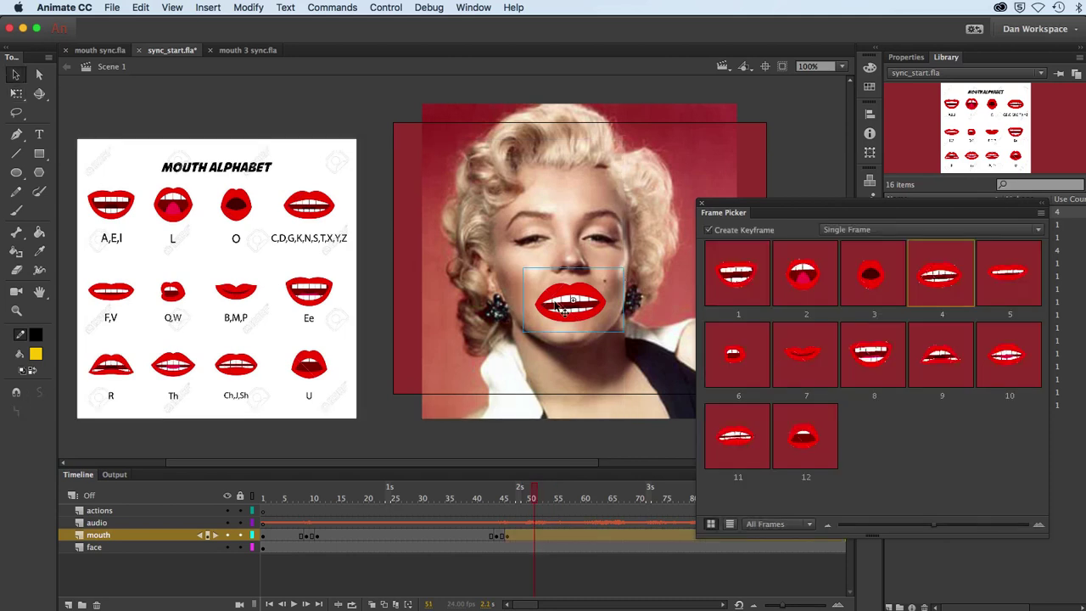
pyautogui.click(726, 285)
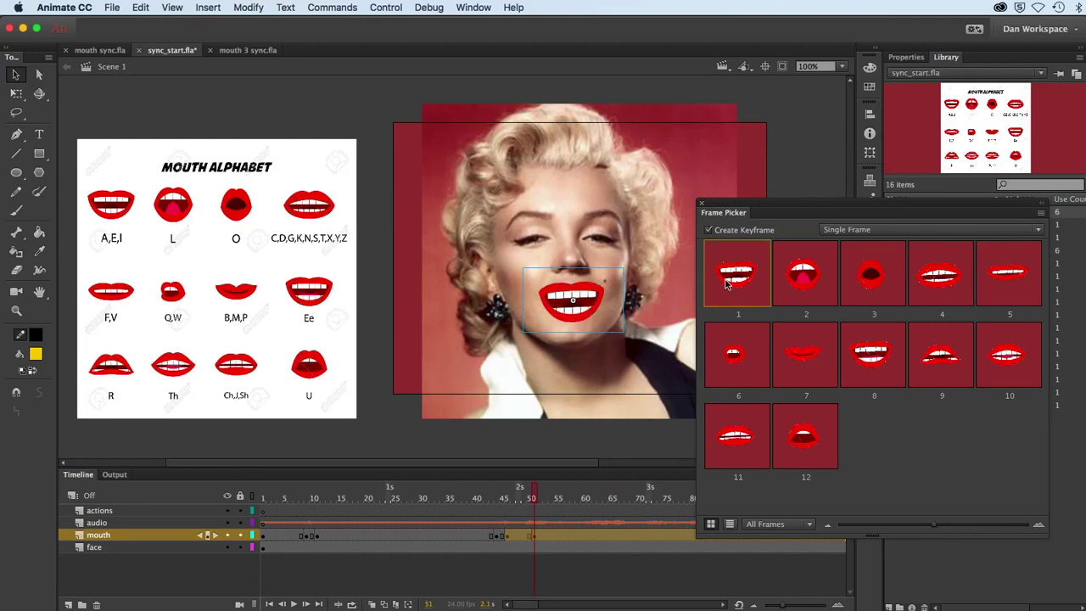
# - Play the synced mouth frames, preview the finished animation in mouth 3 sync.fla, and return to sync_start.fla
pyautogui.click(544, 499)
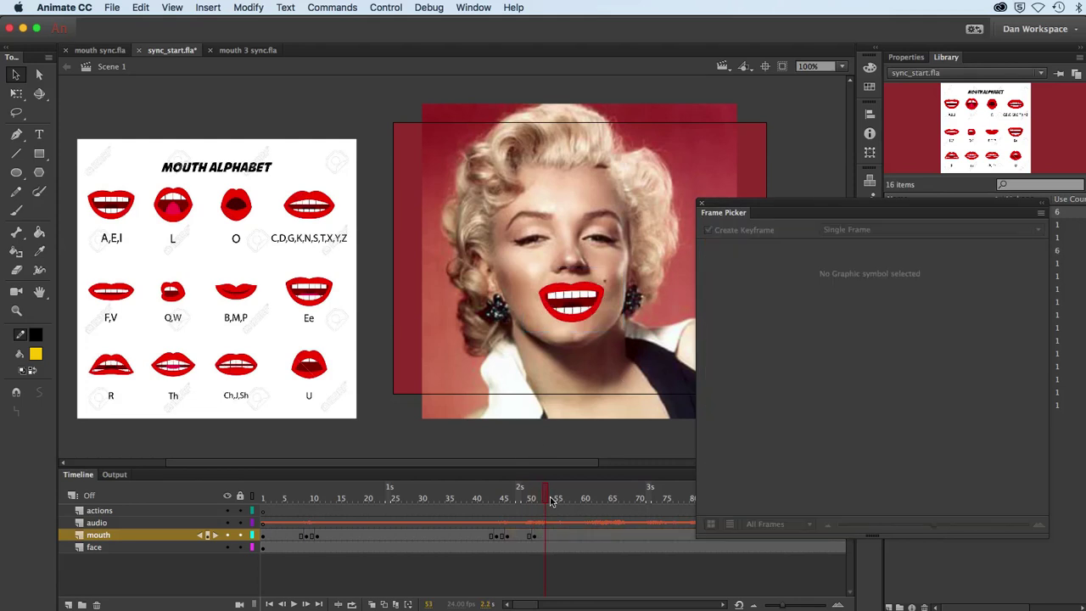
pyautogui.moveTo(545, 500); pyautogui.dragTo(285, 529)
pyautogui.press('Return')
pyautogui.click(236, 51)
pyautogui.press('Return')
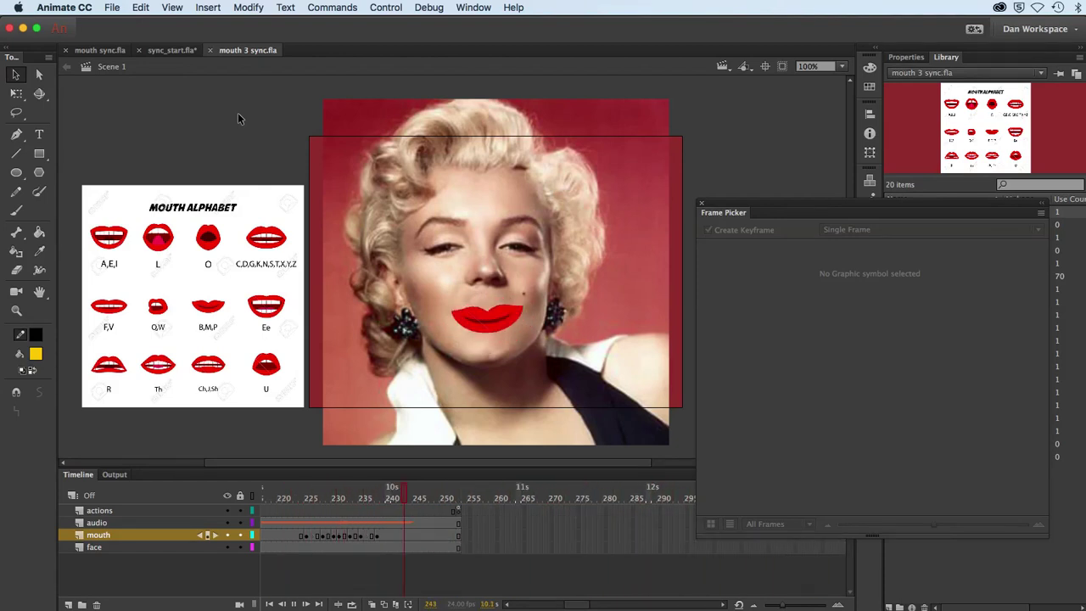
pyautogui.press('Return')
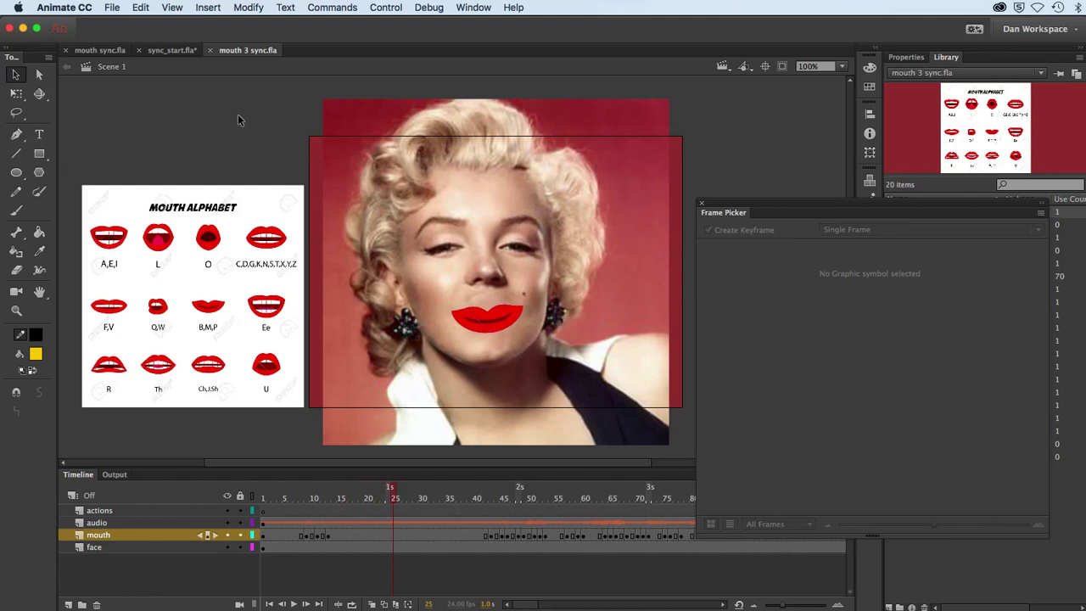
pyautogui.click(167, 55)
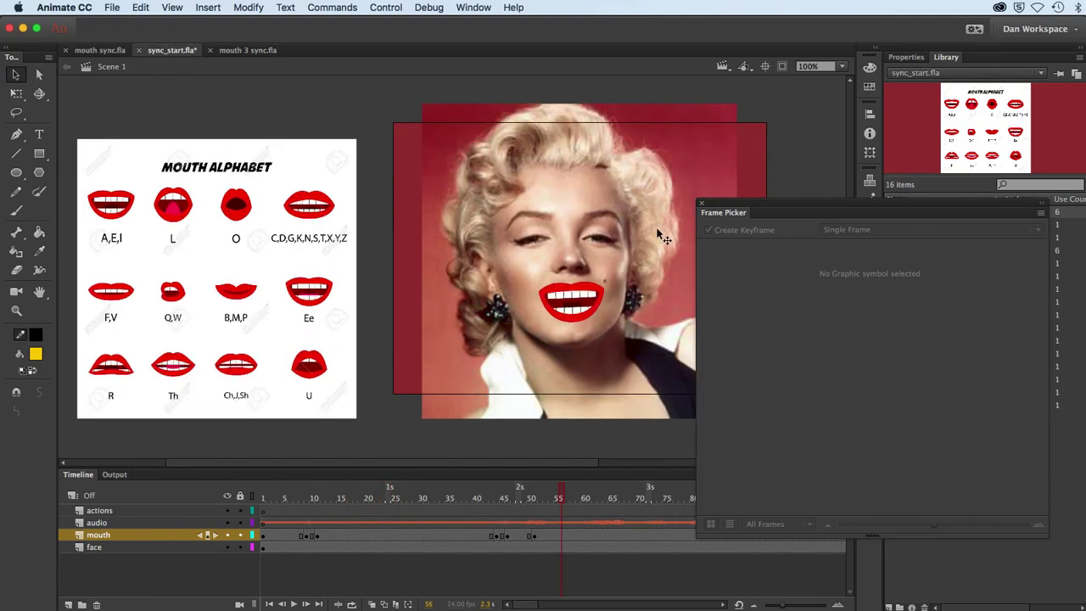
# - Collapse the Frame Picker and add a keyframe on the actions layer at the last frame, 250
pyautogui.moveTo(819, 211); pyautogui.dragTo(609, 219)
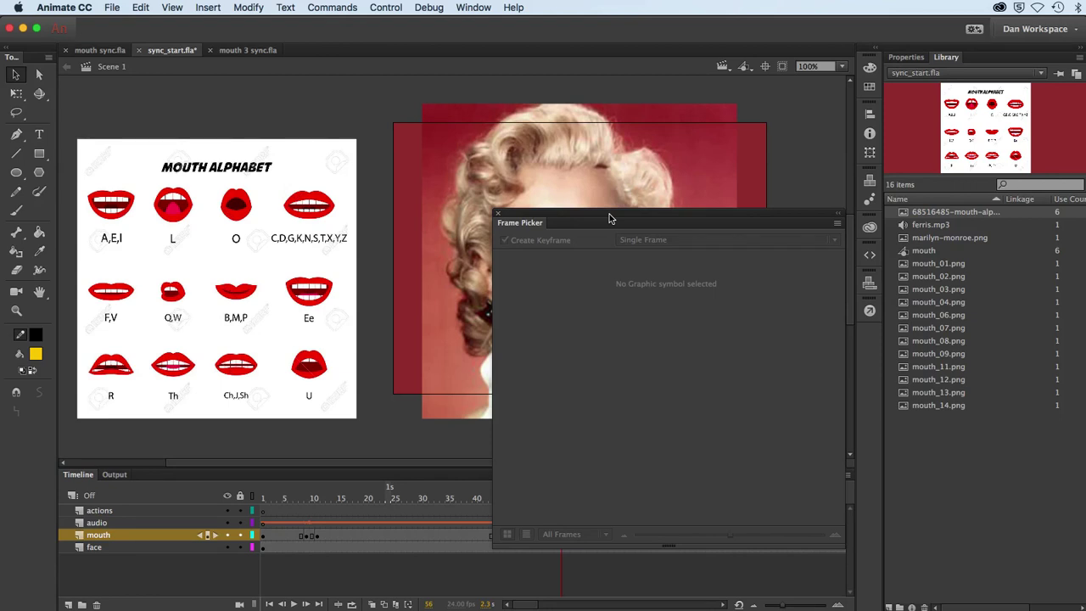
pyautogui.click(840, 214)
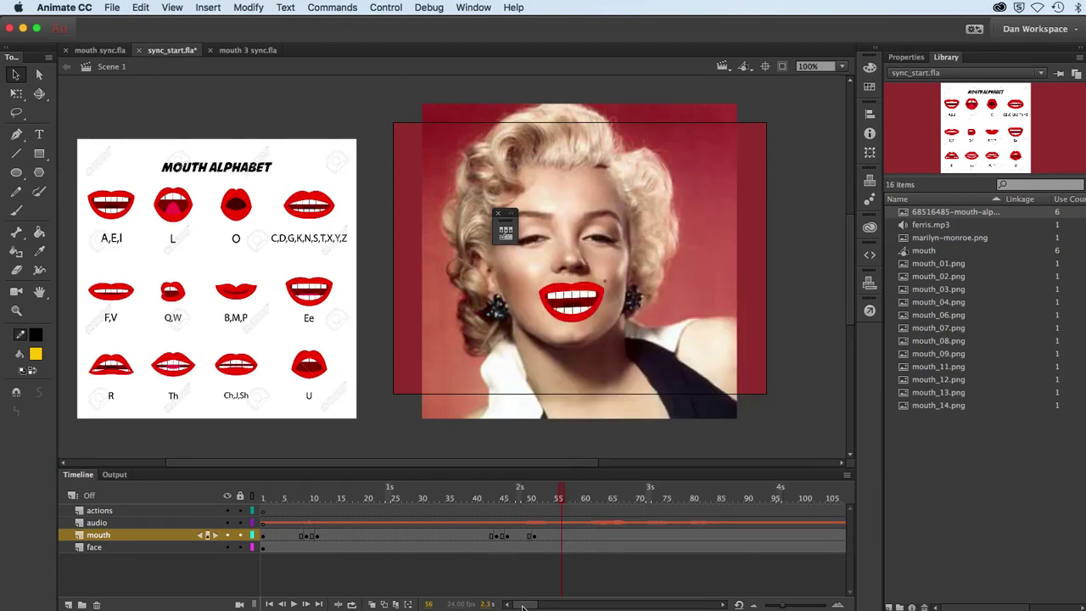
pyautogui.moveTo(522, 606); pyautogui.dragTo(568, 605)
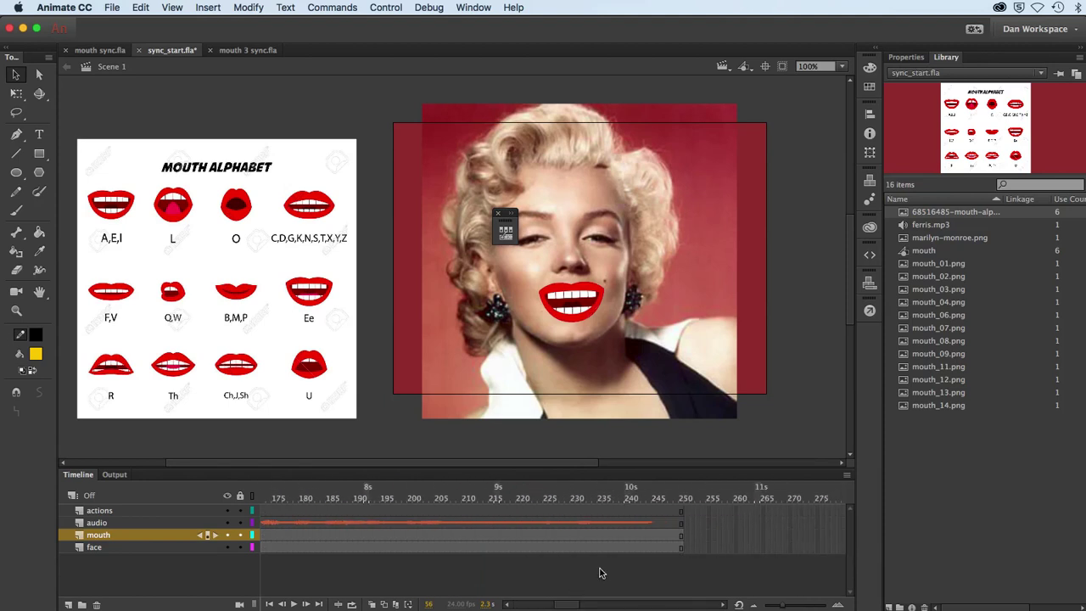
pyautogui.click(680, 511)
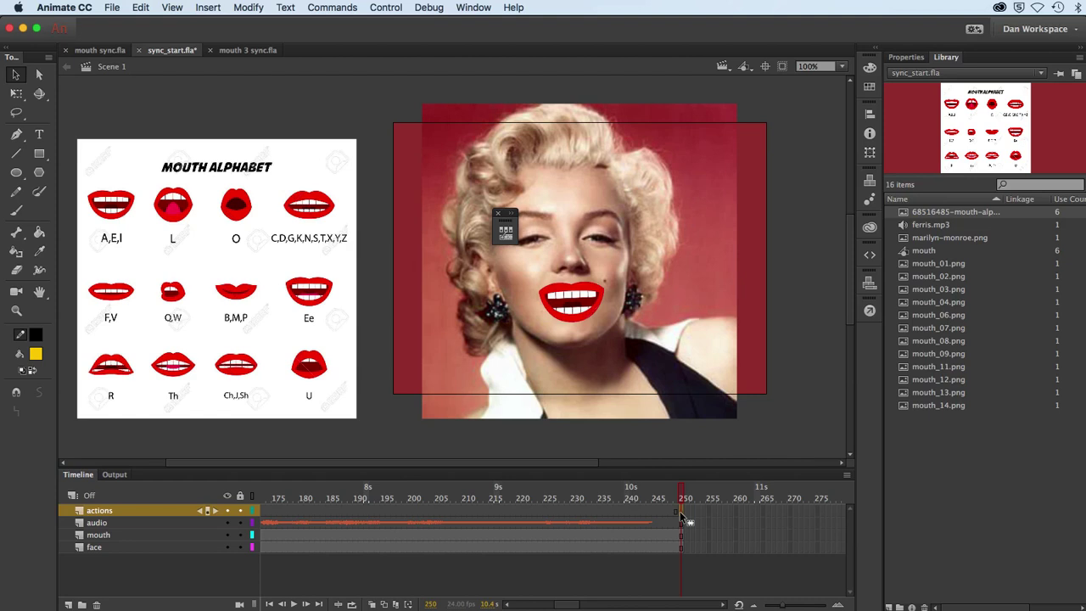
# - Add the script stop(); to frame 250 of the actions layer, save the file, and show the start of the timeline
pyautogui.click(869, 310)
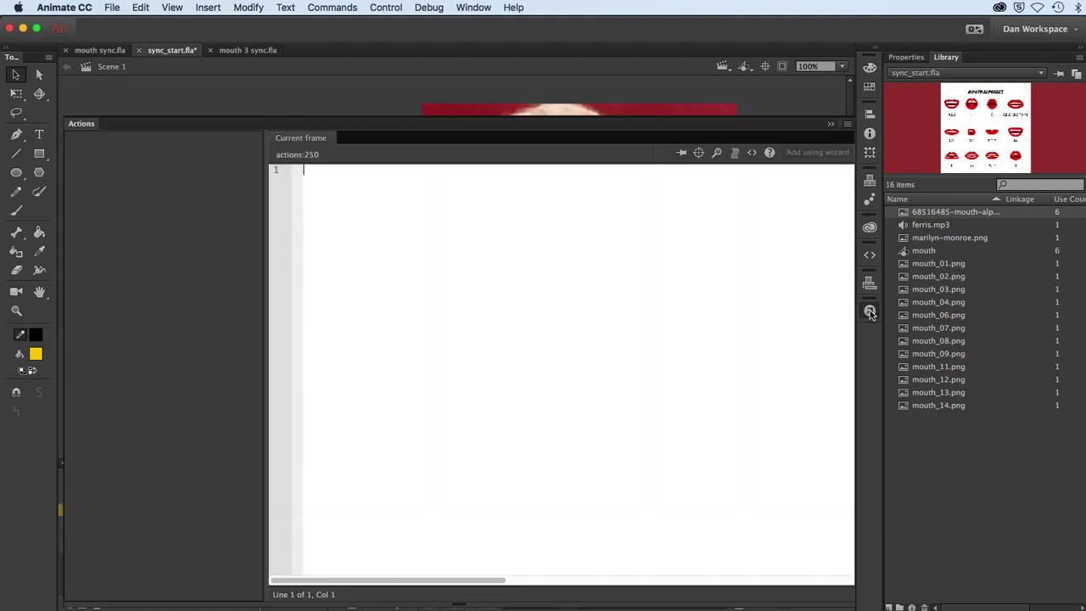
pyautogui.click(429, 305)
pyautogui.write('st')
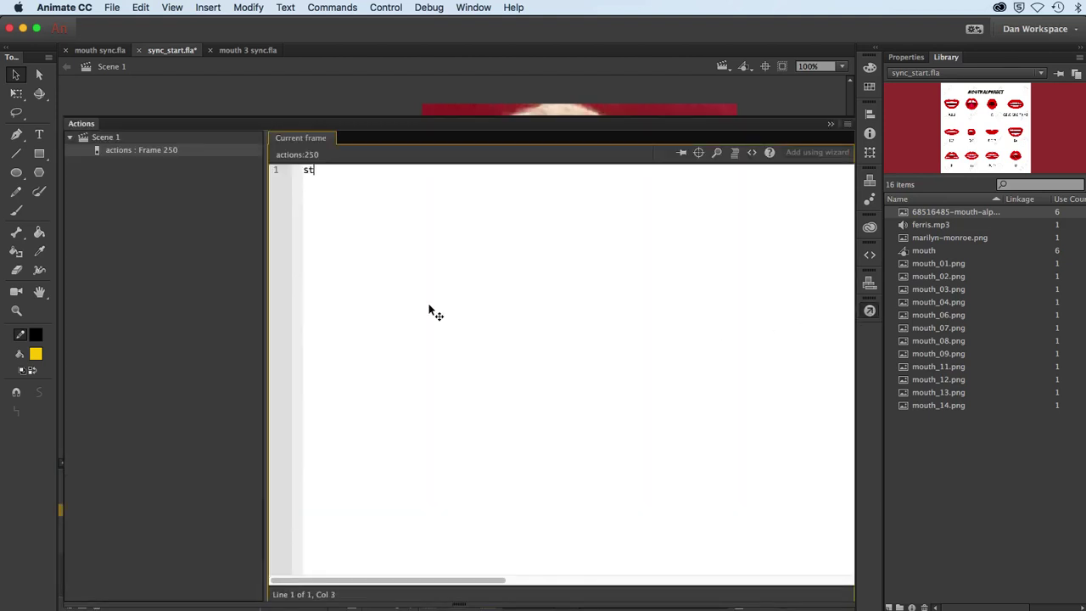
pyautogui.write('op();')
pyautogui.click(869, 309)
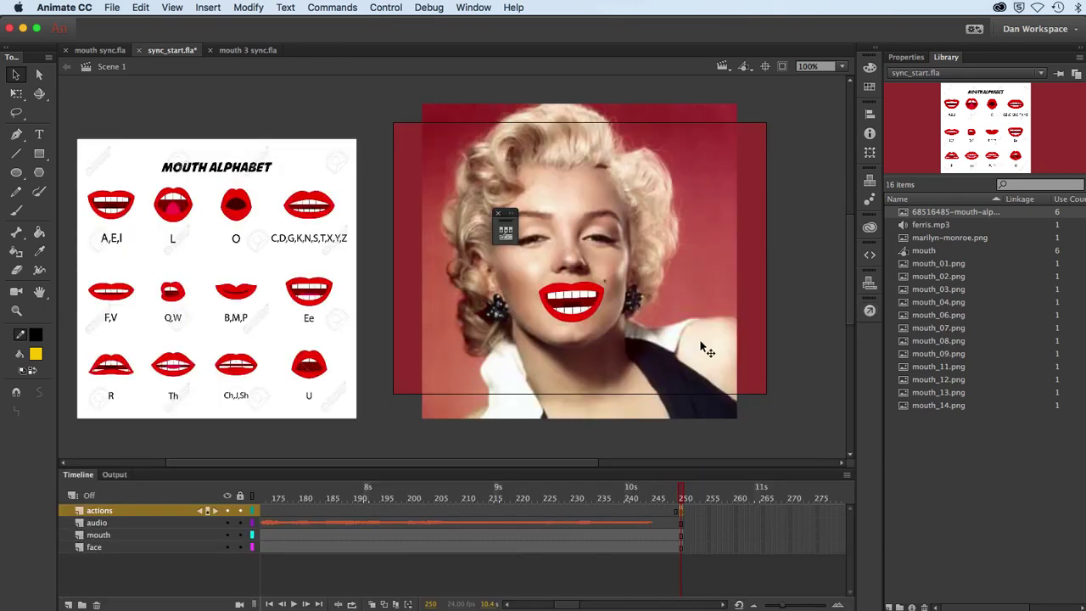
pyautogui.press('super+s')
pyautogui.moveTo(569, 605); pyautogui.dragTo(519, 605)
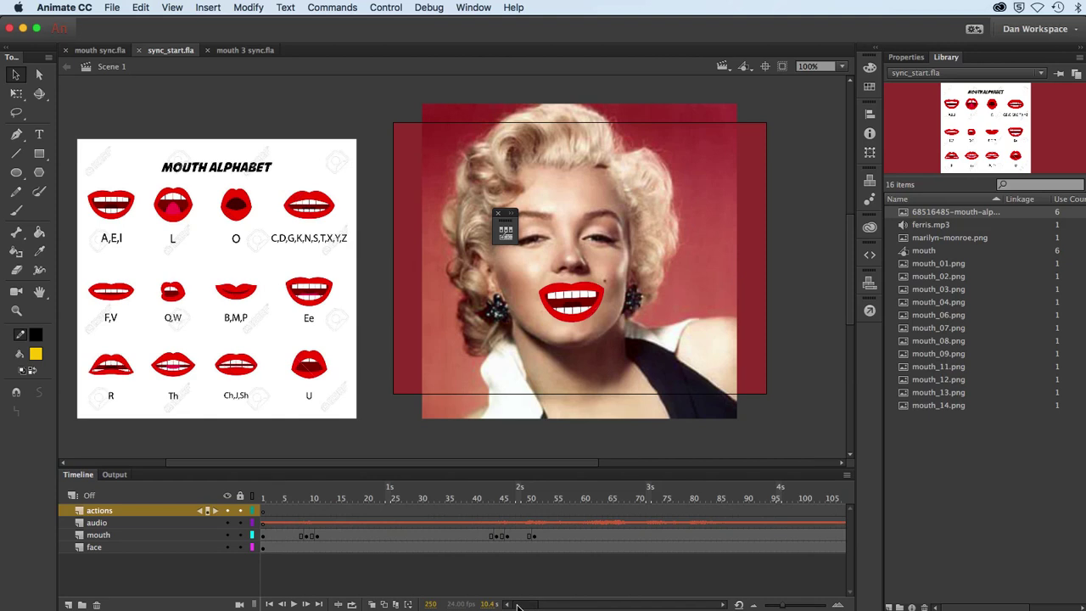